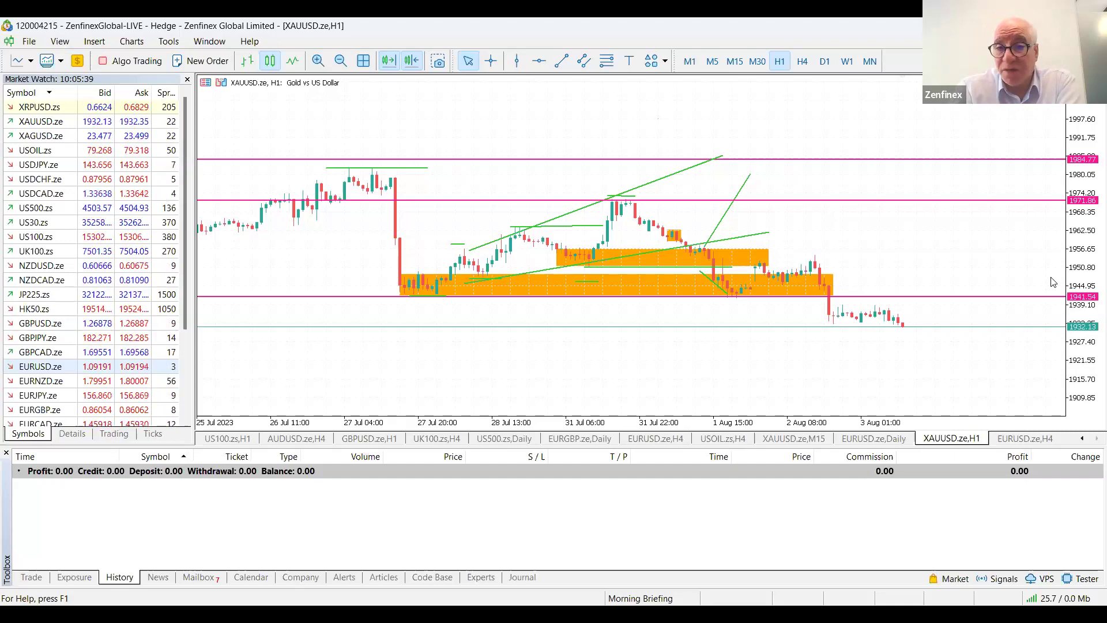
# Step: Show the EURUSD chart on the daily timeframe and close the Toolbox to enlarge it
pyautogui.click(1013, 439)
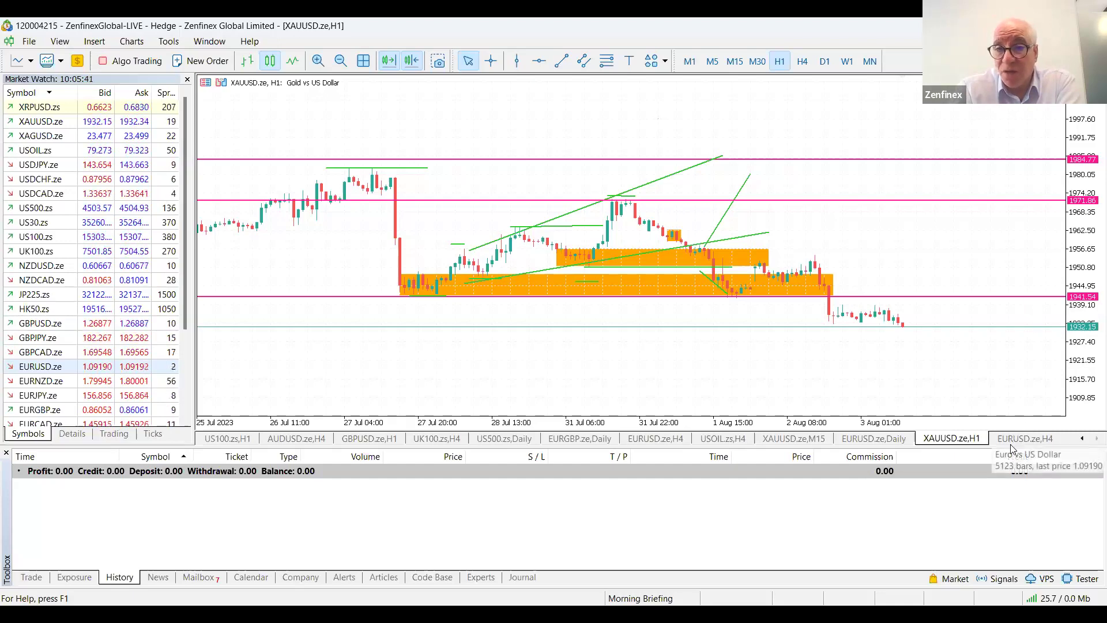
pyautogui.click(825, 61)
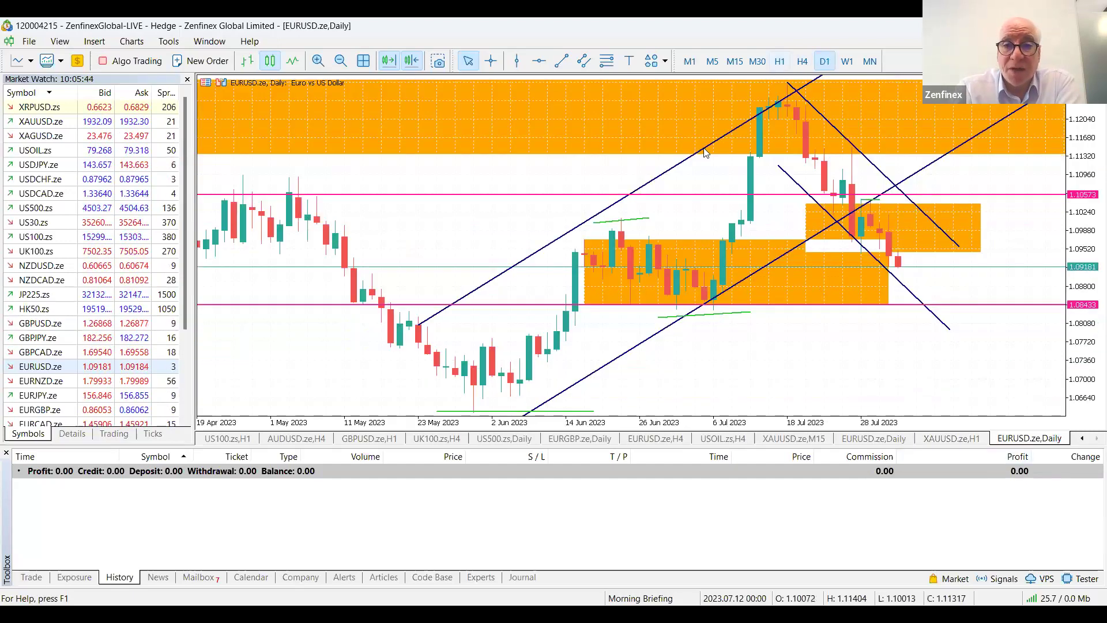
pyautogui.click(7, 452)
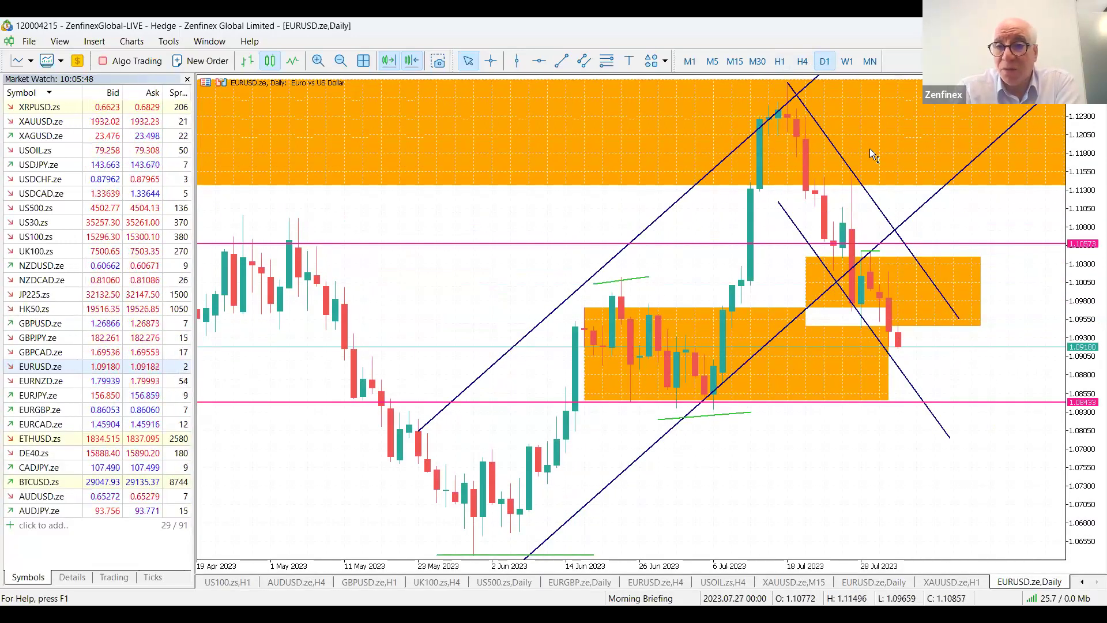
# Step: Examine the trend channels, orange zones and horizontal levels on the EURUSD daily chart at different zoom levels and price scales
pyautogui.moveTo(870, 148); pyautogui.dragTo(789, 233)
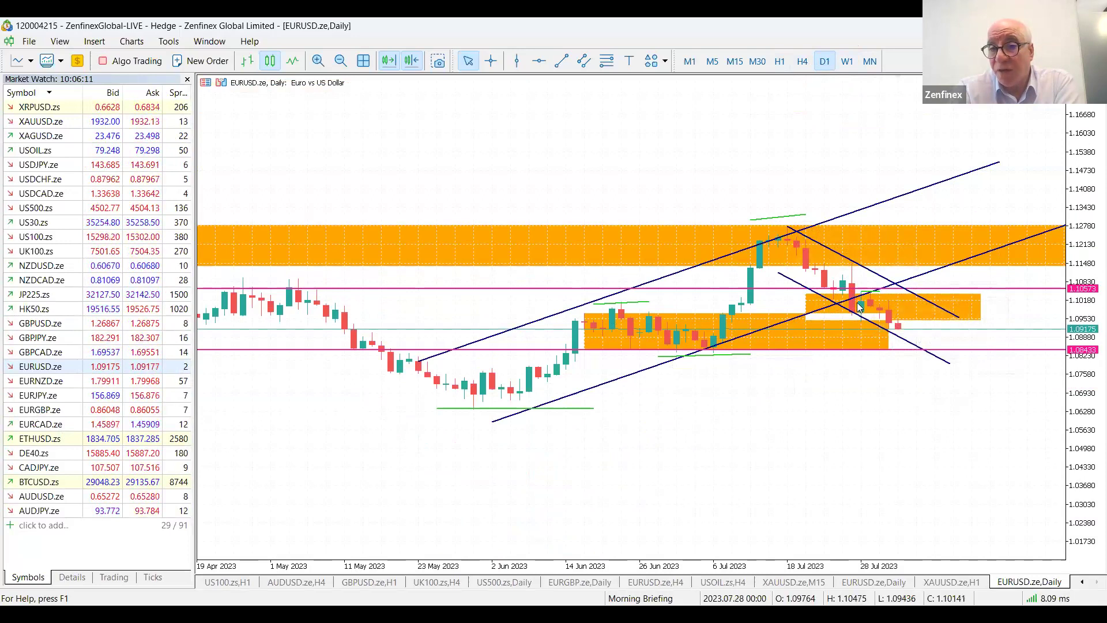
pyautogui.click(320, 61)
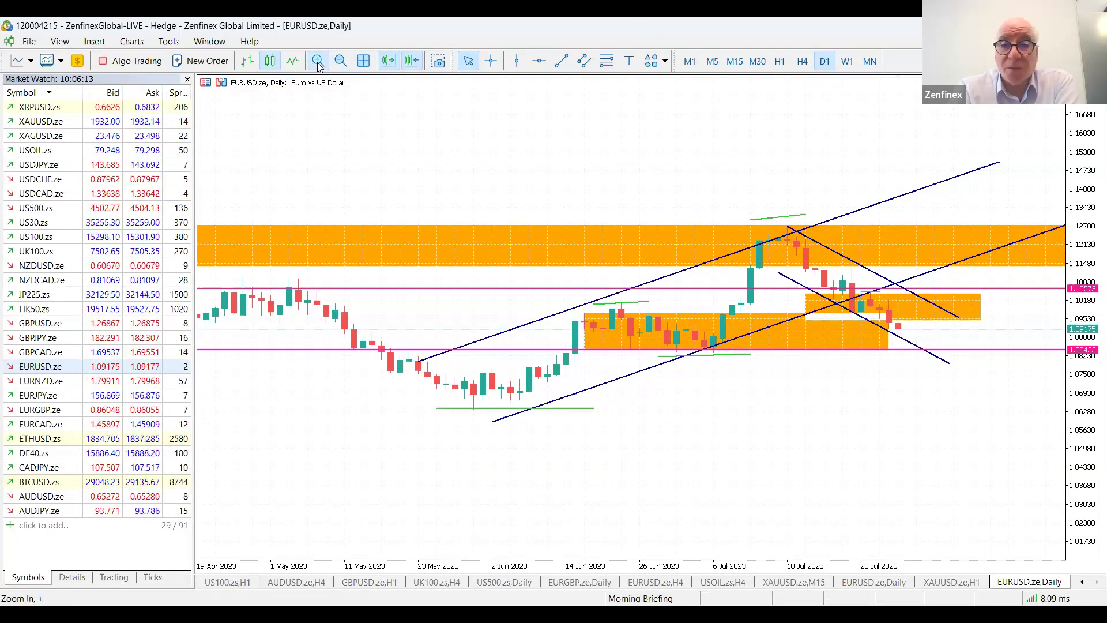
pyautogui.moveTo(1092, 383); pyautogui.dragTo(1092, 341)
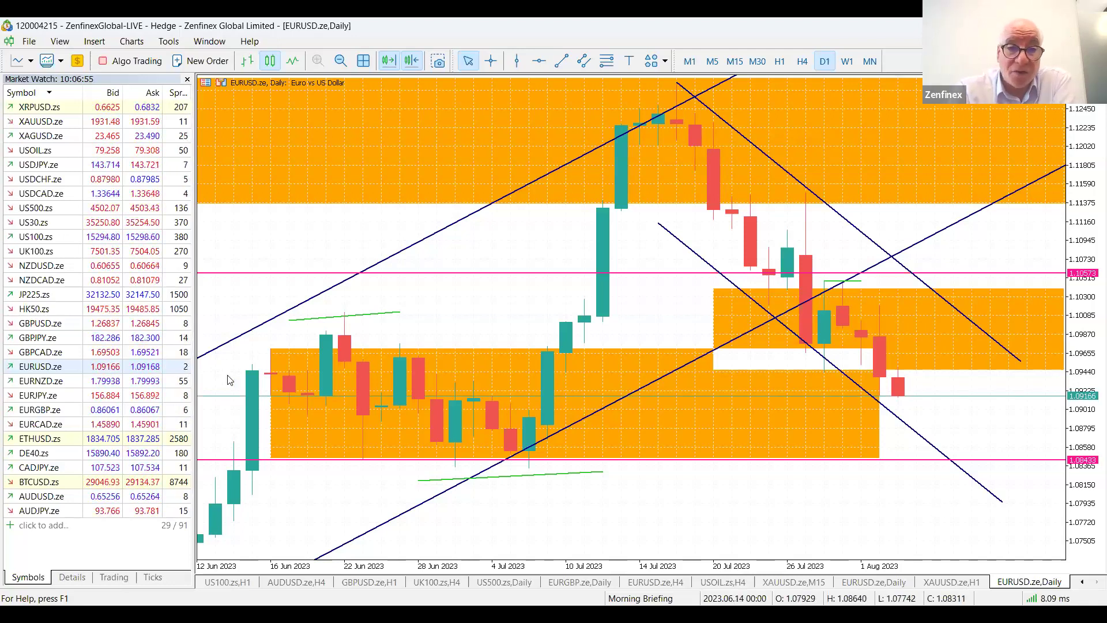
pyautogui.moveTo(862, 339)
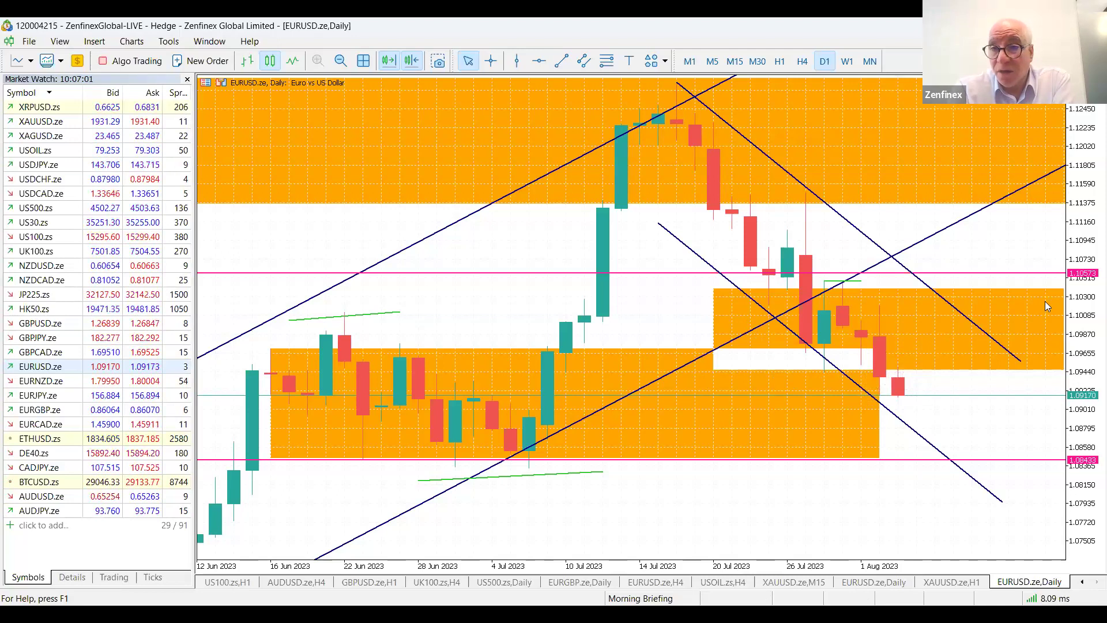
pyautogui.moveTo(1092, 296); pyautogui.dragTo(1092, 404)
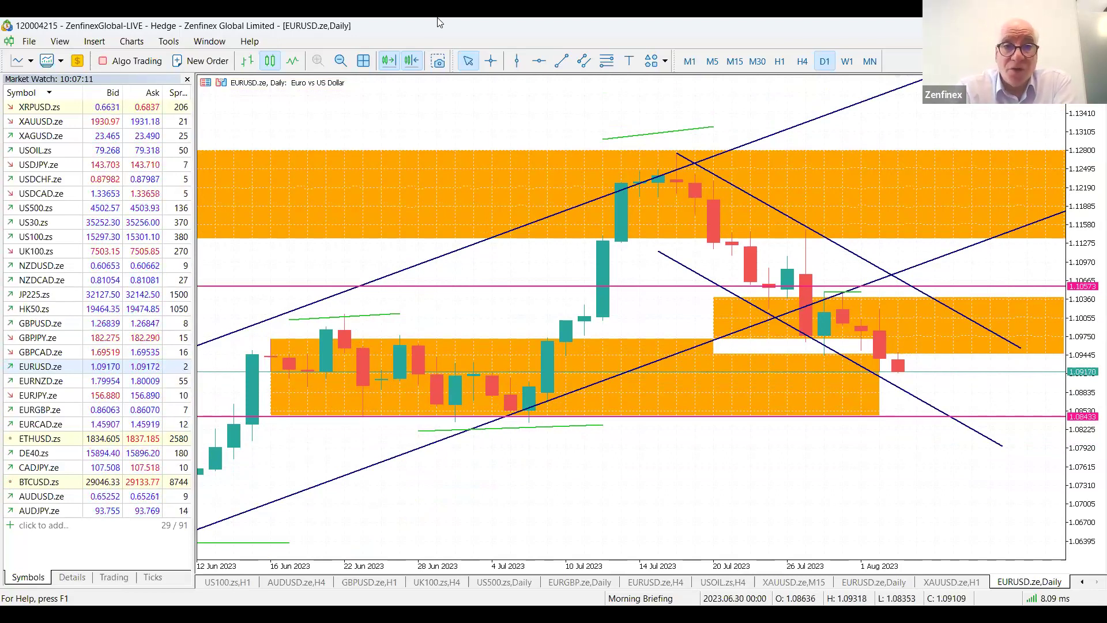
pyautogui.click(341, 62)
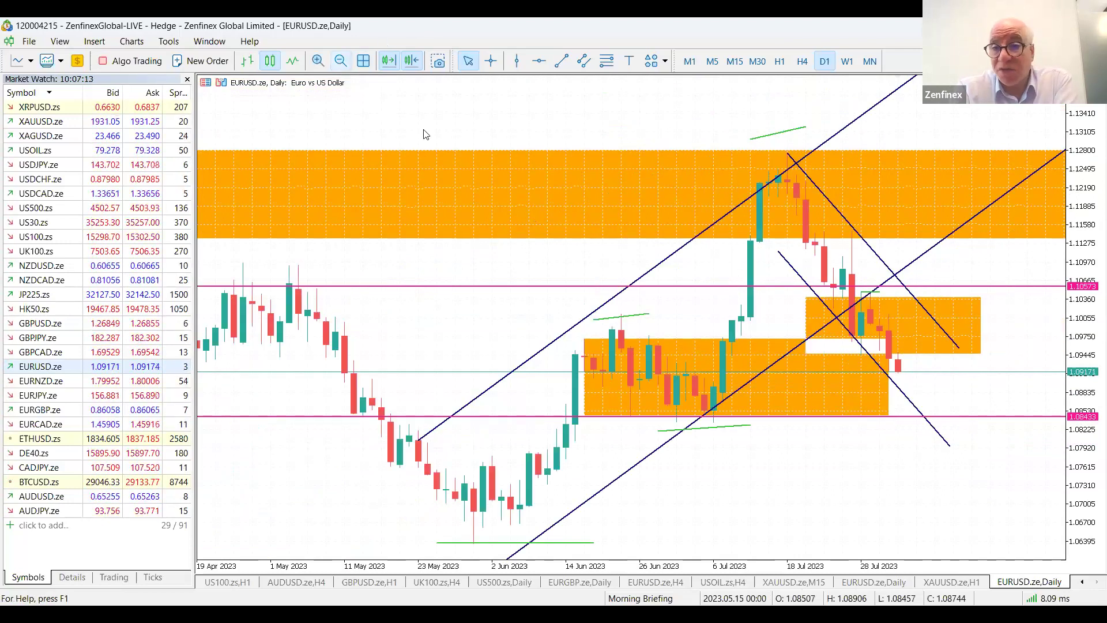
pyautogui.moveTo(1092, 260); pyautogui.dragTo(1092, 312)
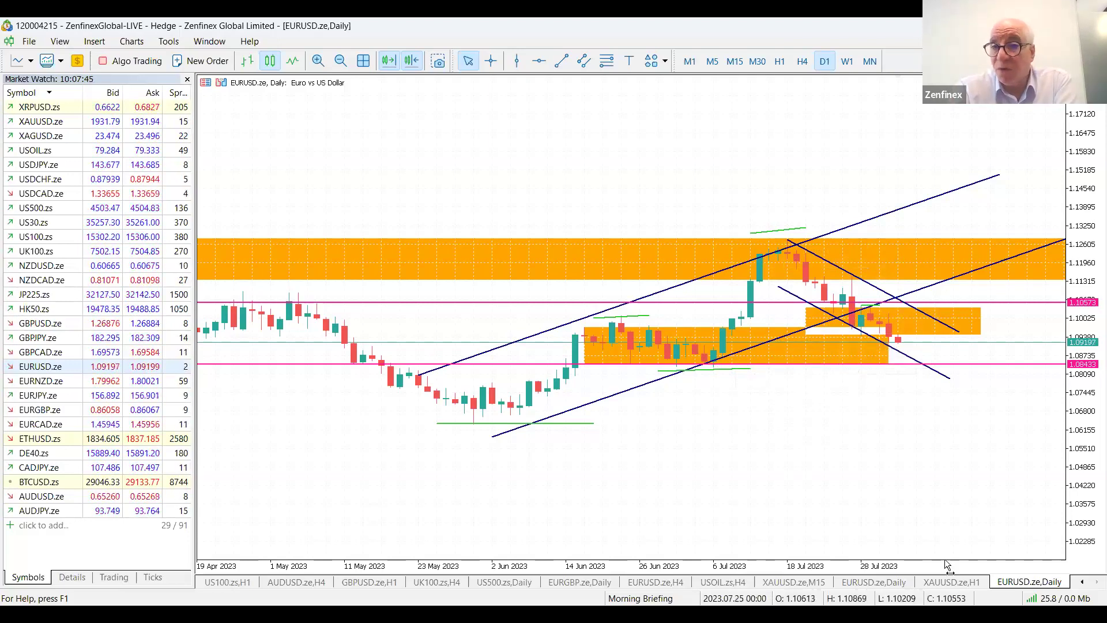
pyautogui.moveTo(1090, 445); pyautogui.dragTo(1091, 429)
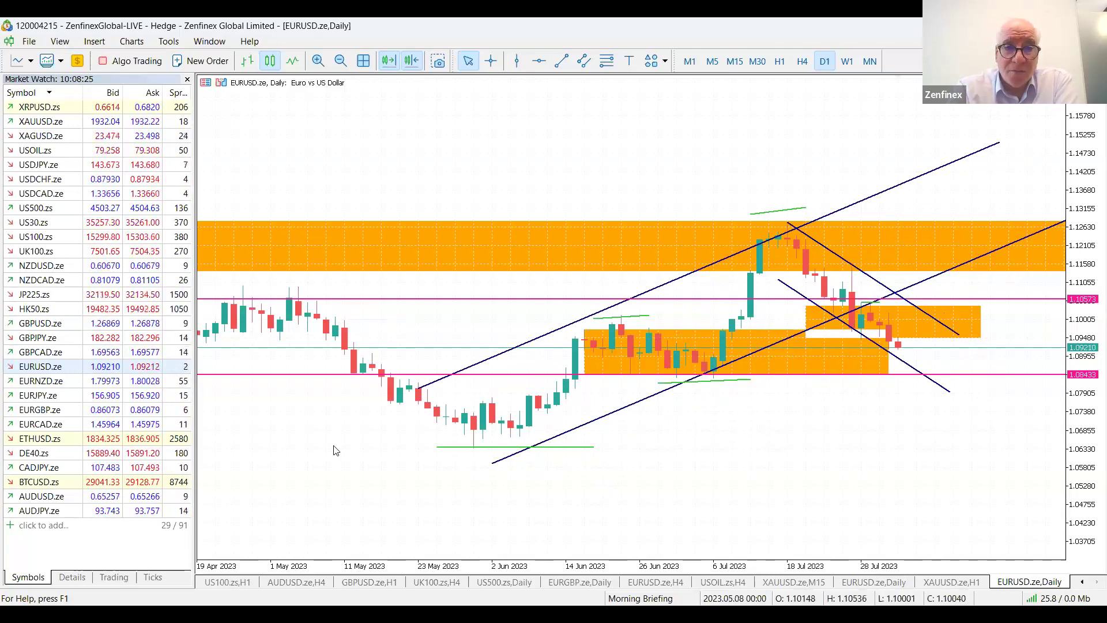
# Step: Delete all the drawn lines, channels and other objects from the GBPUSD H1 chart
pyautogui.click(370, 582)
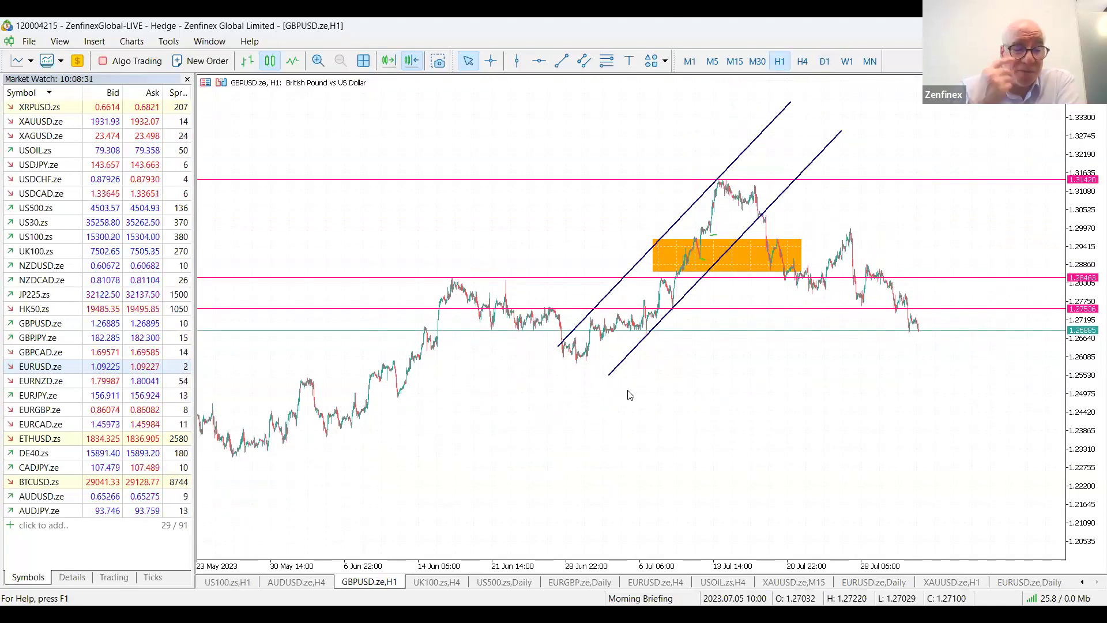
pyautogui.rightClick(522, 149)
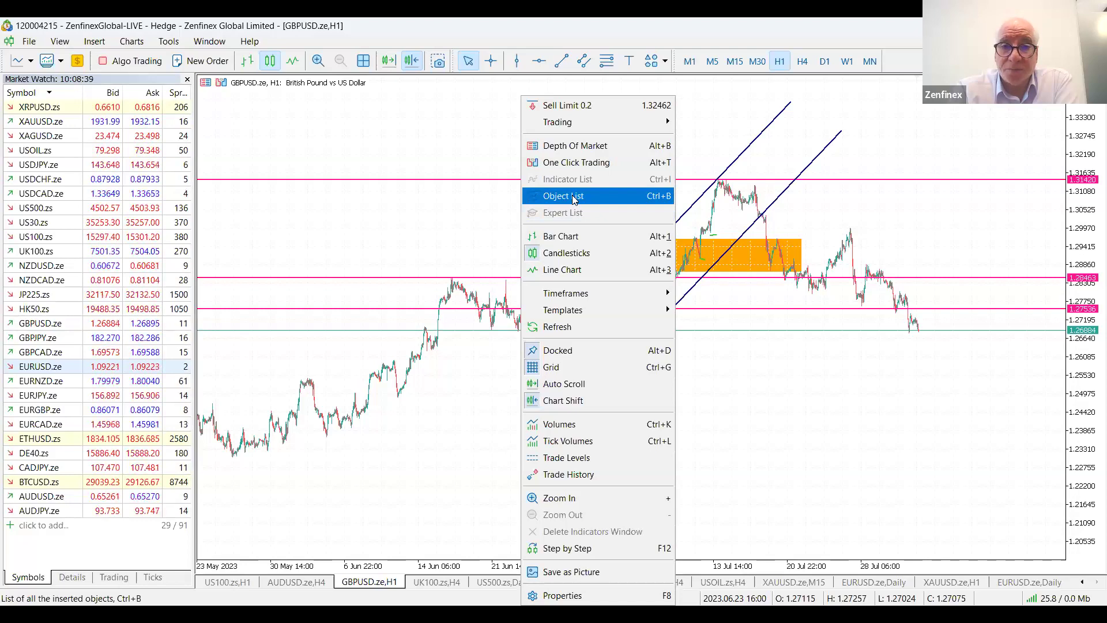
pyautogui.click(575, 198)
pyautogui.click(676, 275)
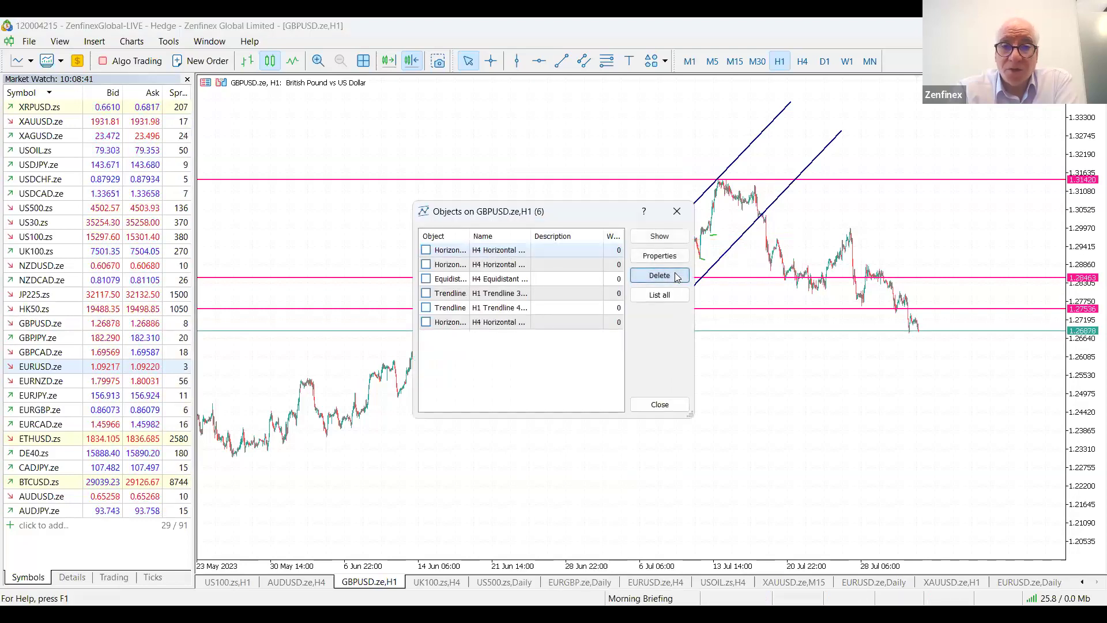
pyautogui.click(676, 275)
pyautogui.click(676, 276)
pyautogui.click(676, 275)
pyautogui.click(676, 275)
pyautogui.click(676, 275)
pyautogui.click(676, 276)
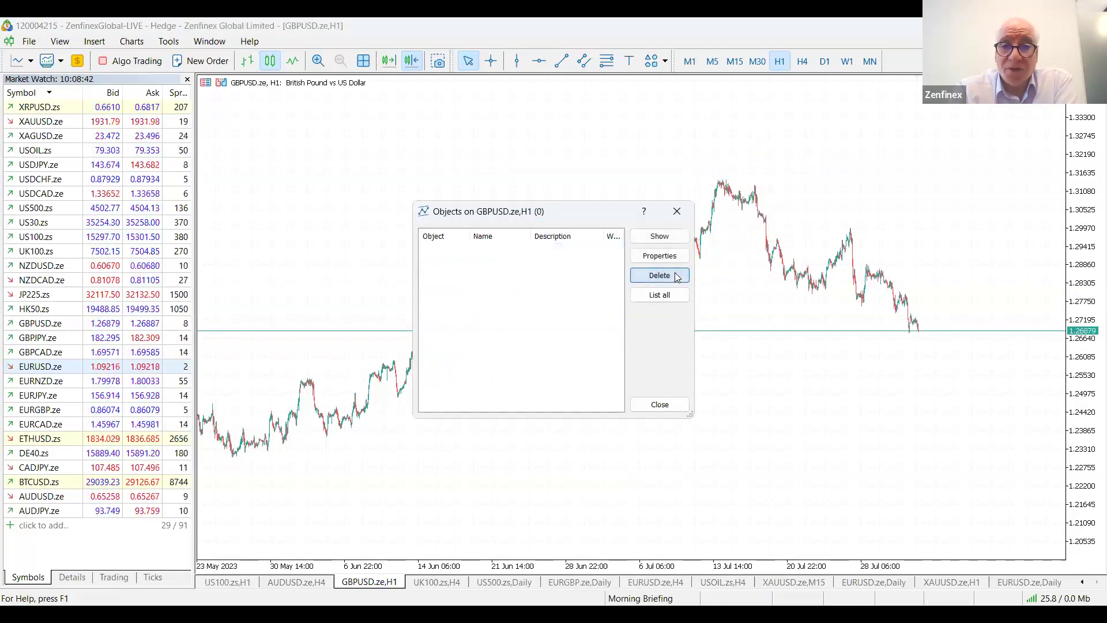
pyautogui.click(678, 211)
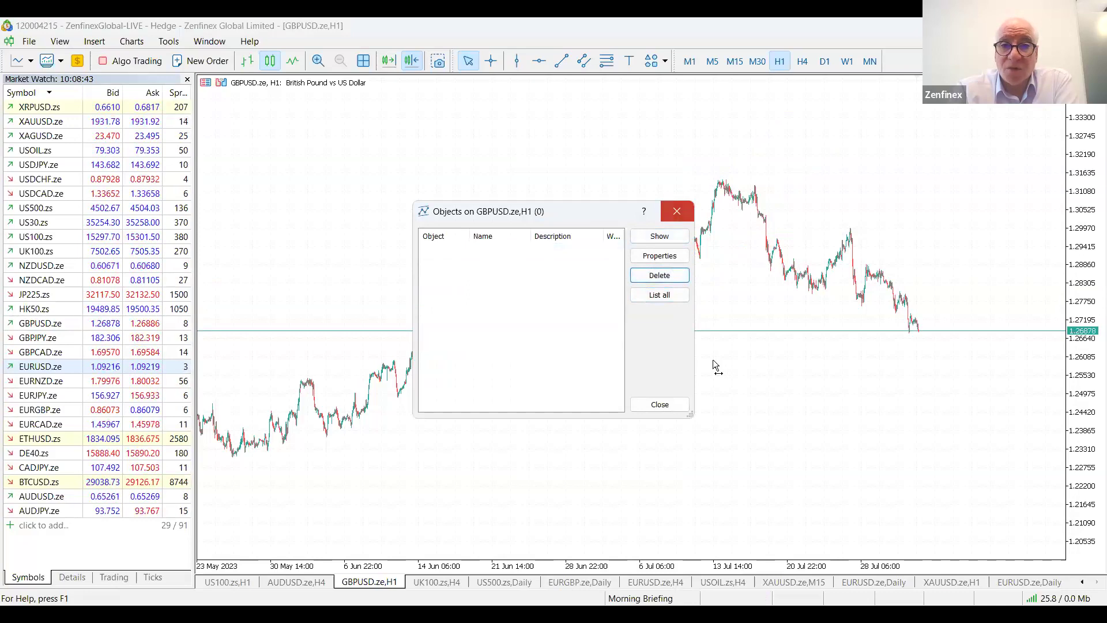
# Step: Set the GBPUSD chart to the daily timeframe and view its long-term price history
pyautogui.click(825, 60)
pyautogui.moveTo(1092, 291); pyautogui.dragTo(531, 136)
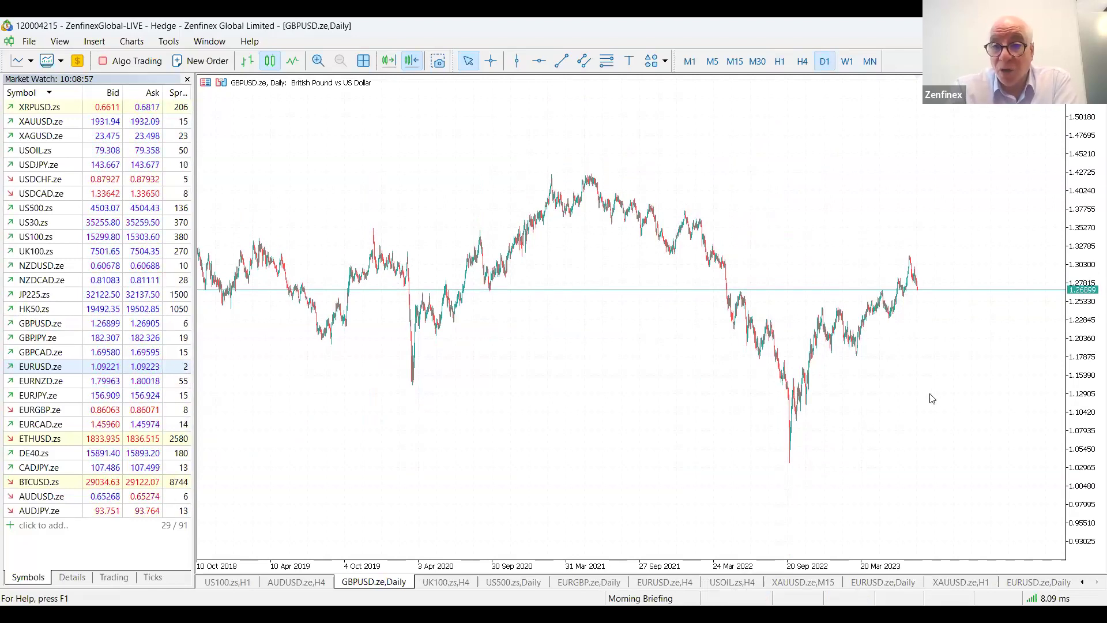
pyautogui.moveTo(878, 310)
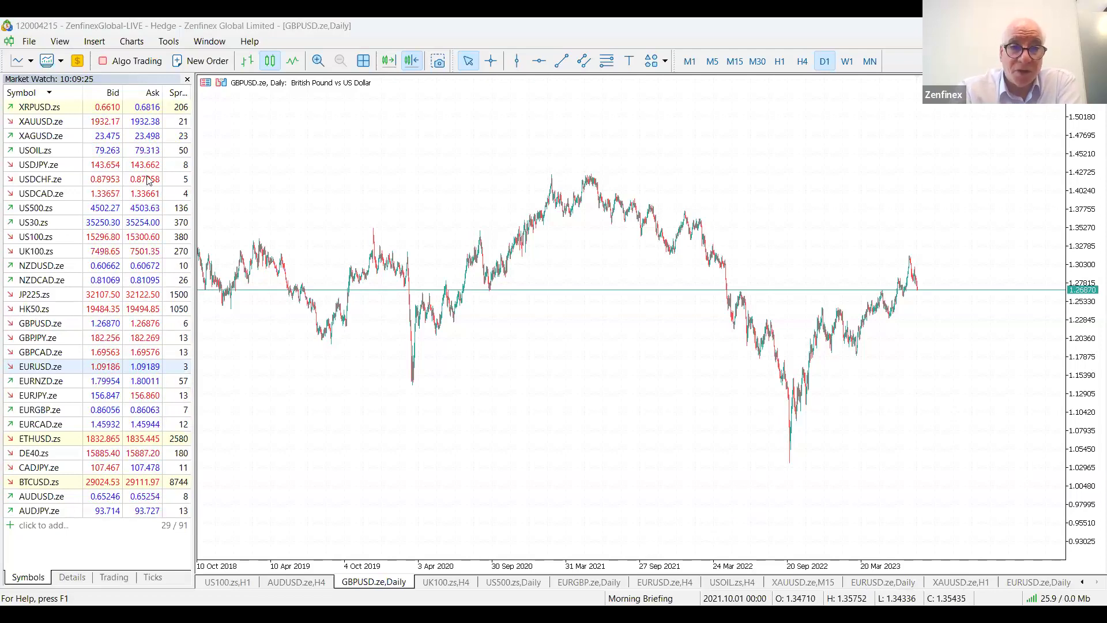
# Step: Switch to the Zenfinex+ Economic Insights page in the browser and expand Italy's Retail Sales MoM JUN event
pyautogui.hotkey('alt', 'Tab')
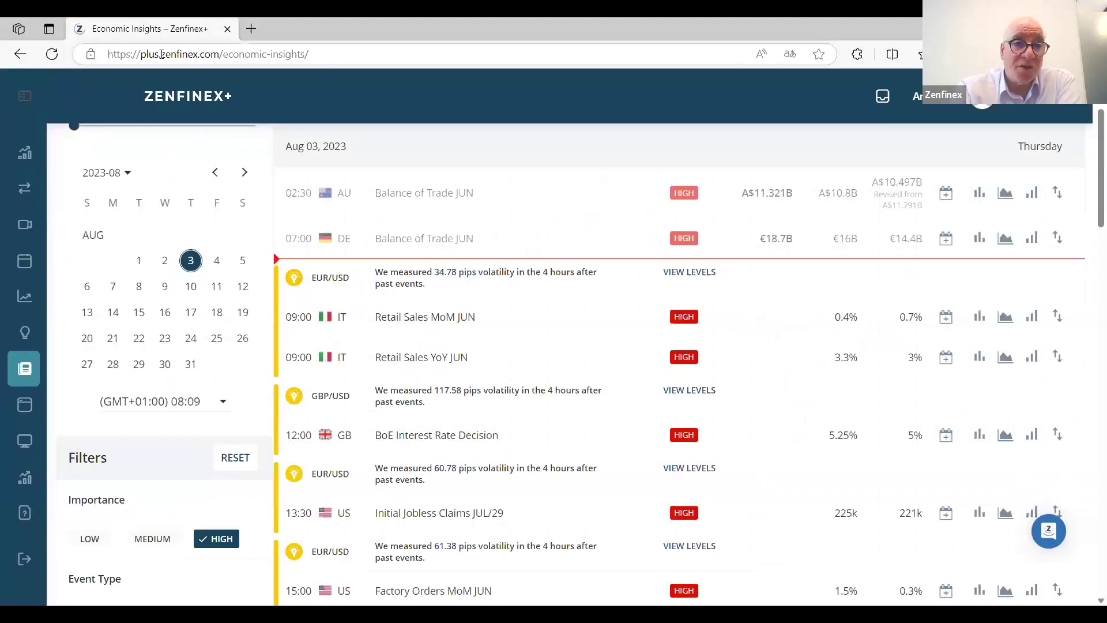
pyautogui.moveTo(146, 54)
pyautogui.mouseDown()
pyautogui.moveTo(282, 53)
pyautogui.moveTo(148, 54)
pyautogui.mouseUp()
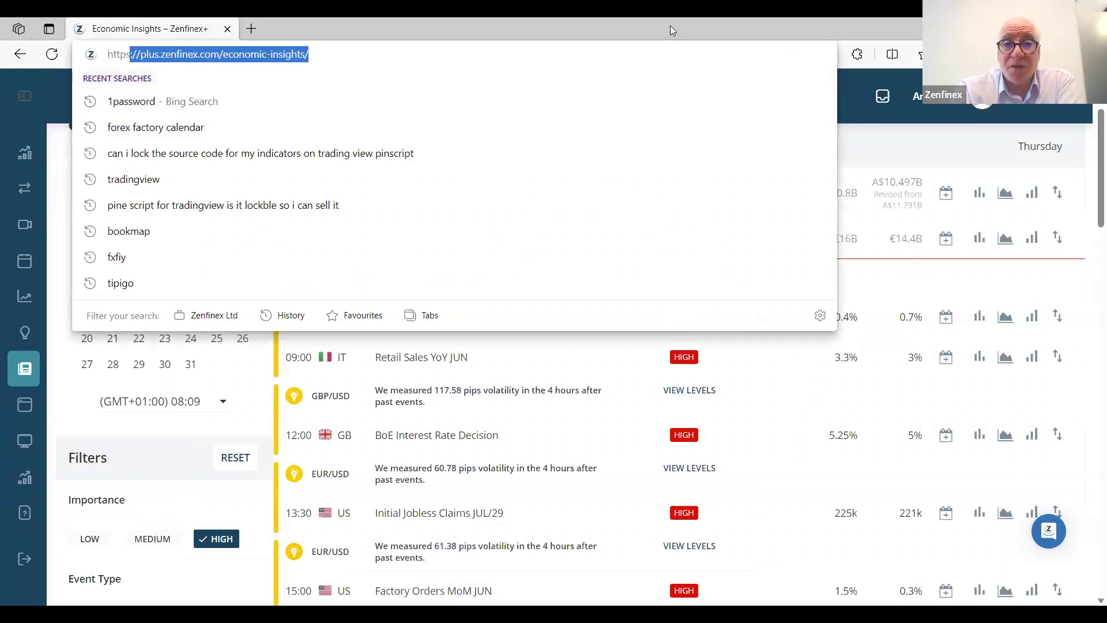
pyautogui.click(845, 299)
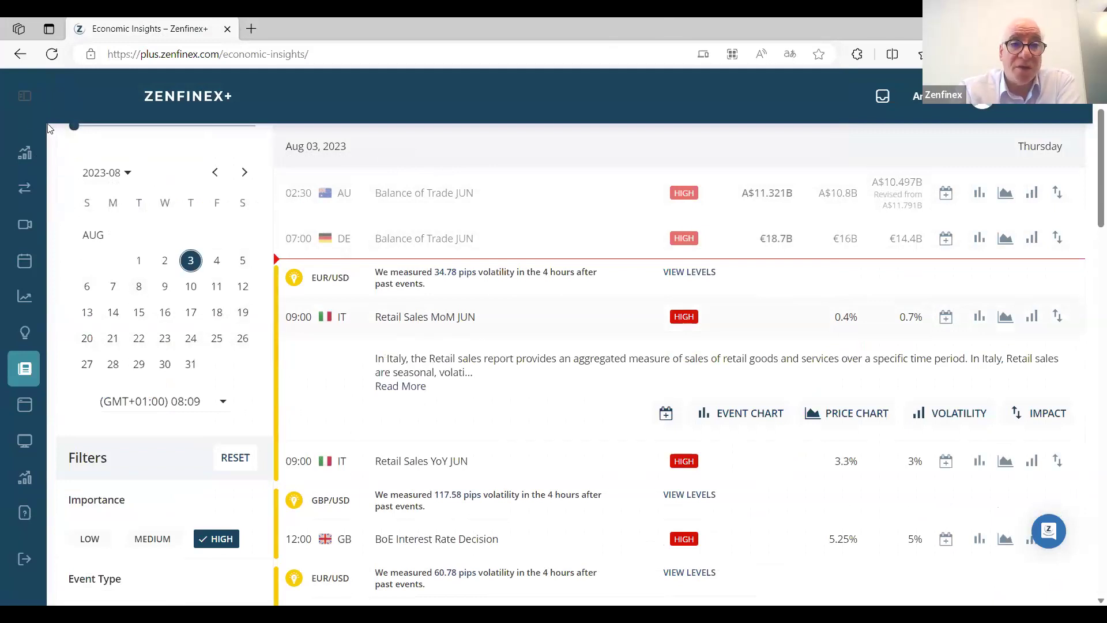
# Step: Open the Economic Calendar and view the details of Spain's 07:15 HCOB Services PMI event
pyautogui.click(33, 183)
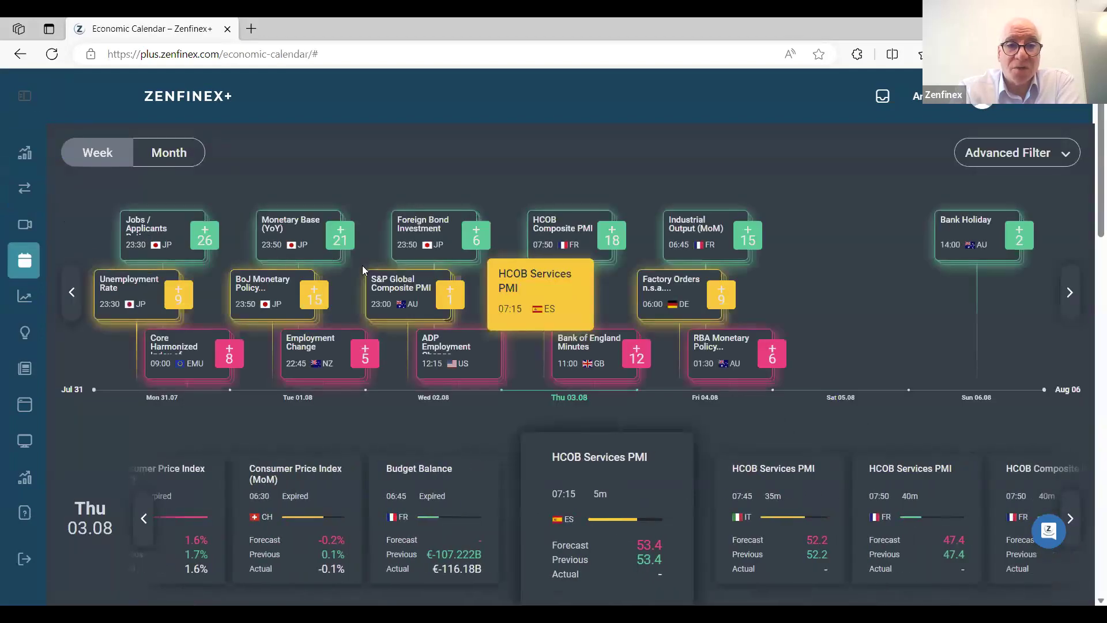
pyautogui.click(672, 494)
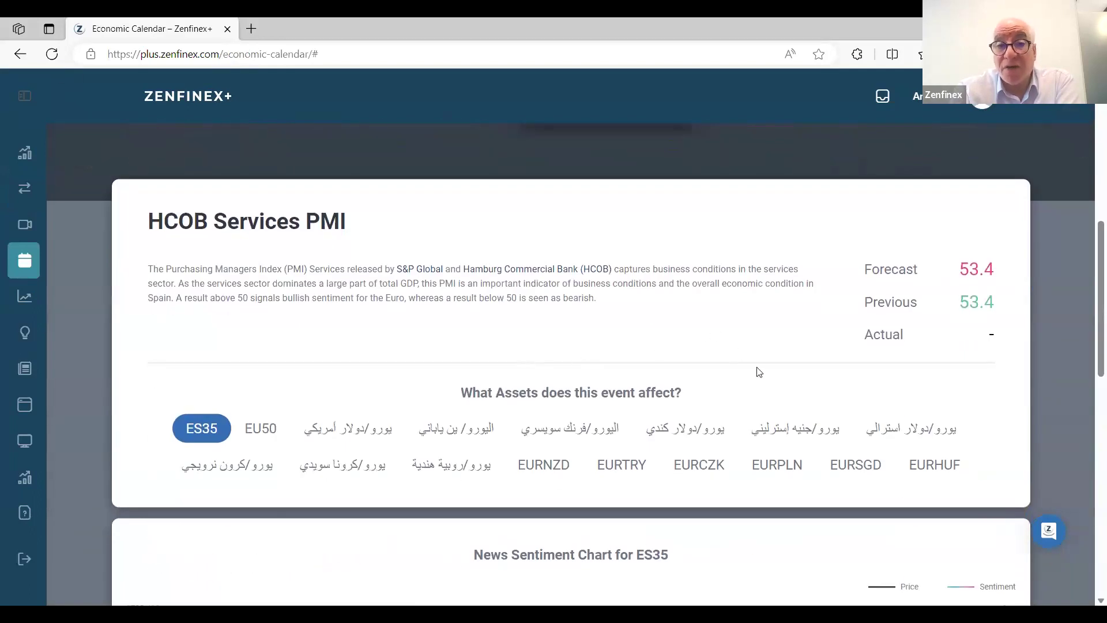
pyautogui.scroll(7, 737, 317)
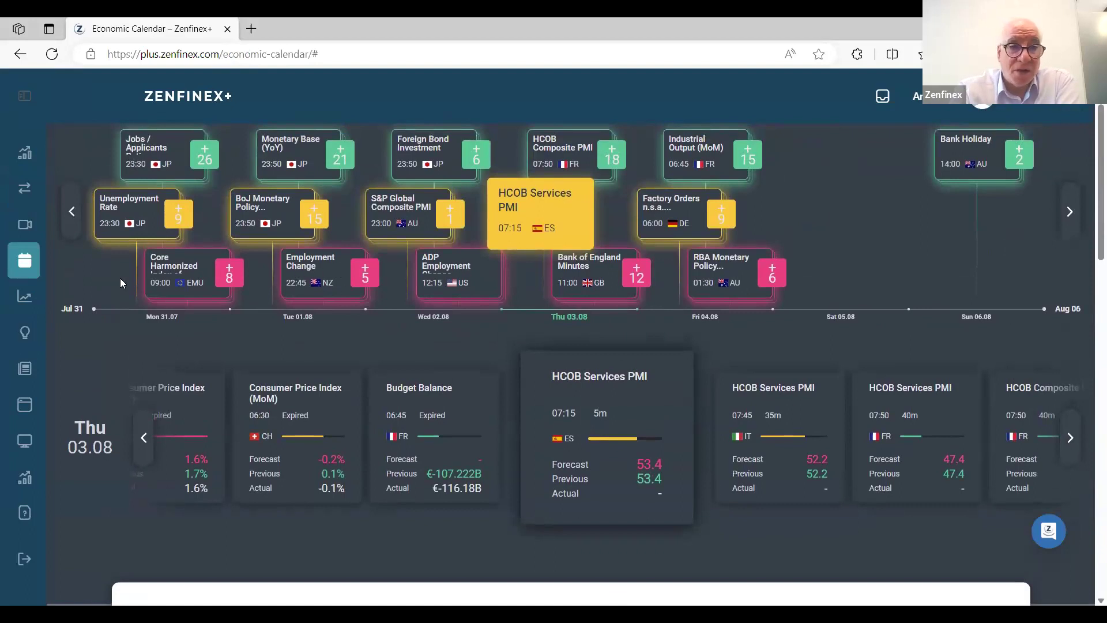
# Step: Open TC Technical Views and read the USD/CAD analysis, including its pivot, preference and alternative scenario
pyautogui.click(25, 297)
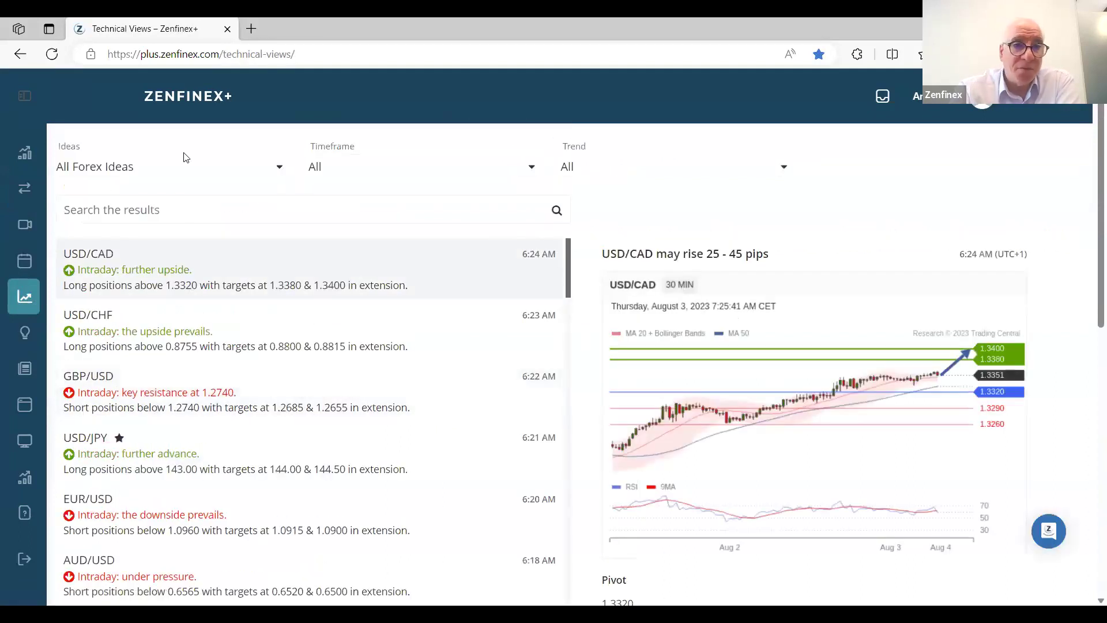
pyautogui.click(31, 99)
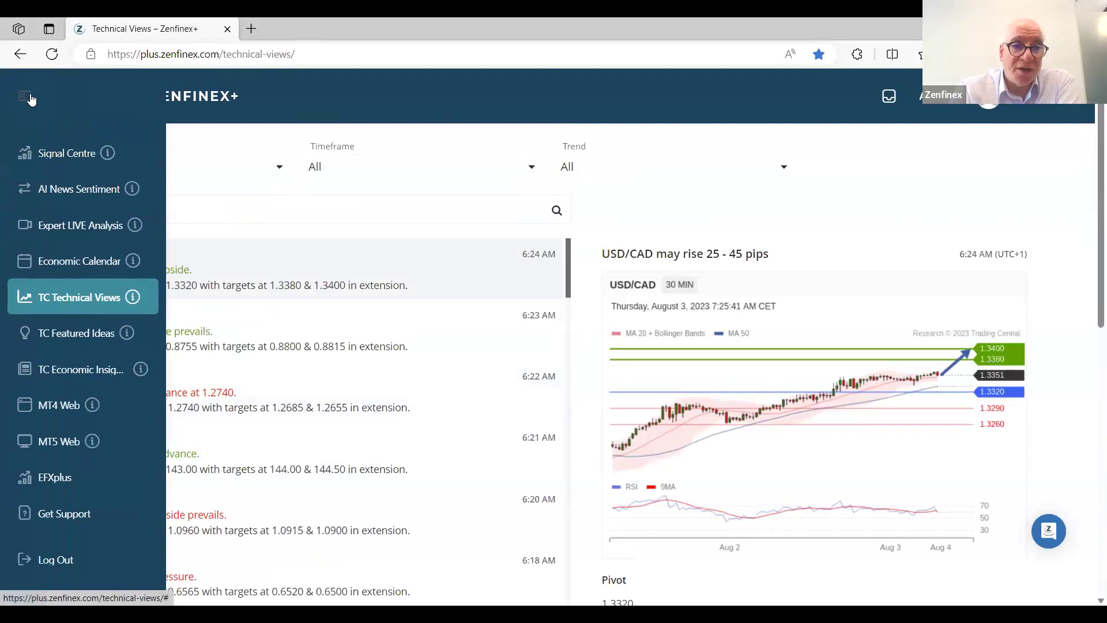
pyautogui.click(32, 100)
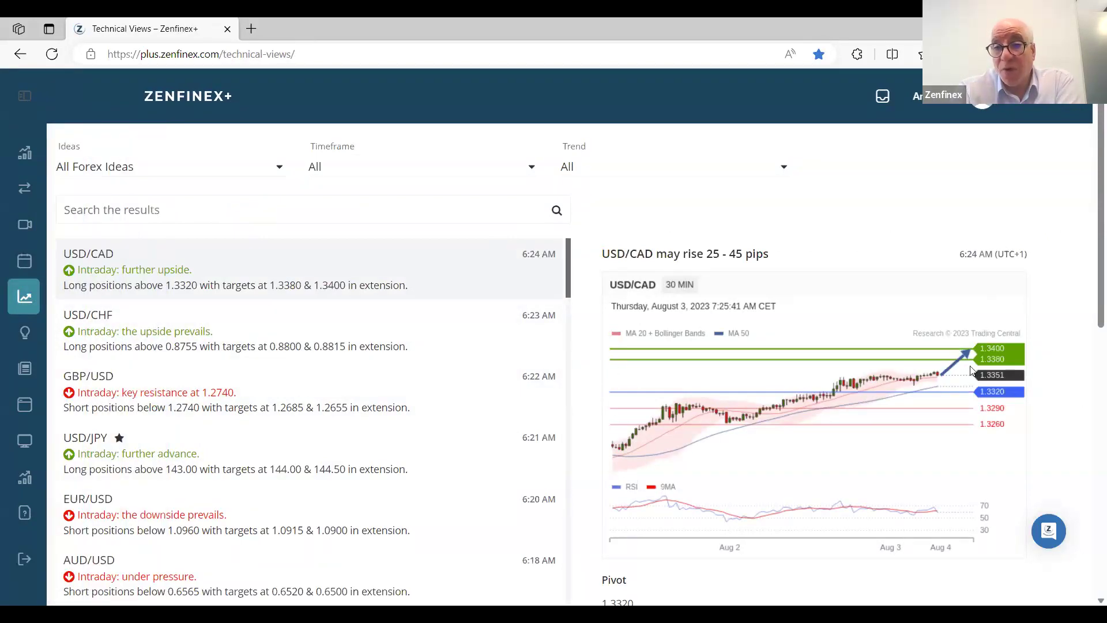
pyautogui.scroll(-3, 1054, 317)
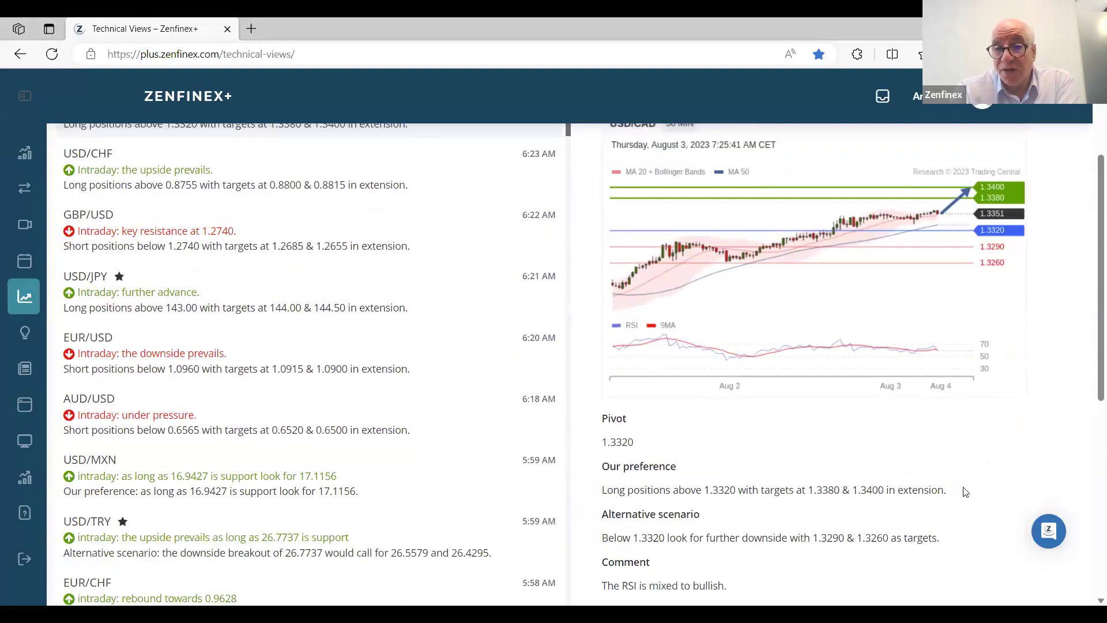
pyautogui.scroll(3, 971, 468)
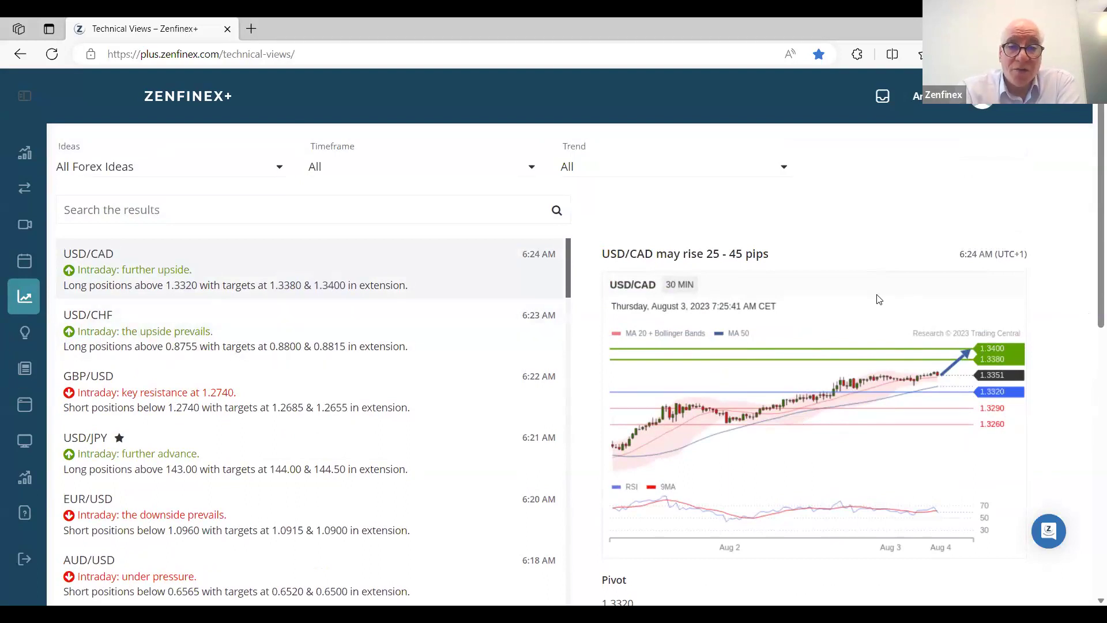
# Step: Open TC Featured Ideas and expand the site navigation to show its section names
pyautogui.click(26, 332)
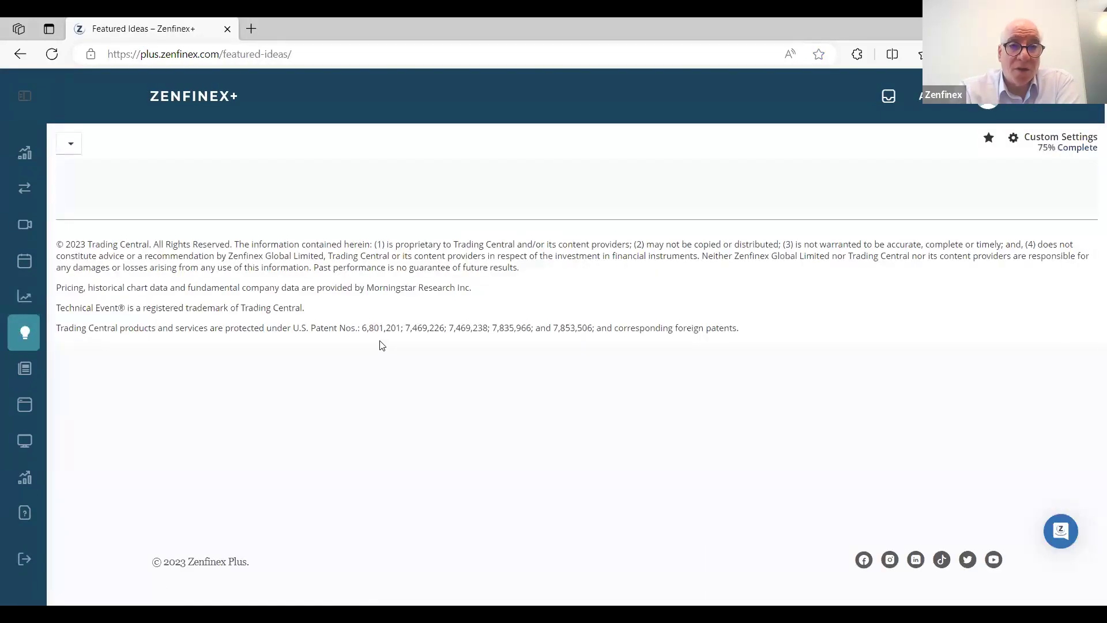
pyautogui.click(24, 98)
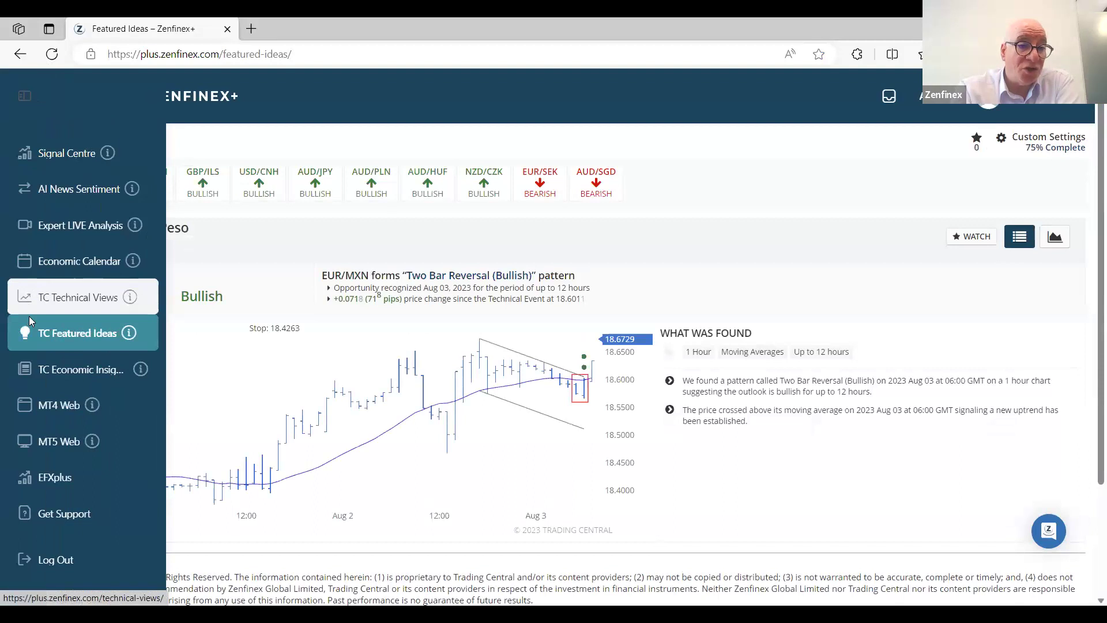
# Step: Return to TC Economic Insights, review the high-importance events for Aug 03, 2023 and dismiss the page translation offer
pyautogui.click(78, 376)
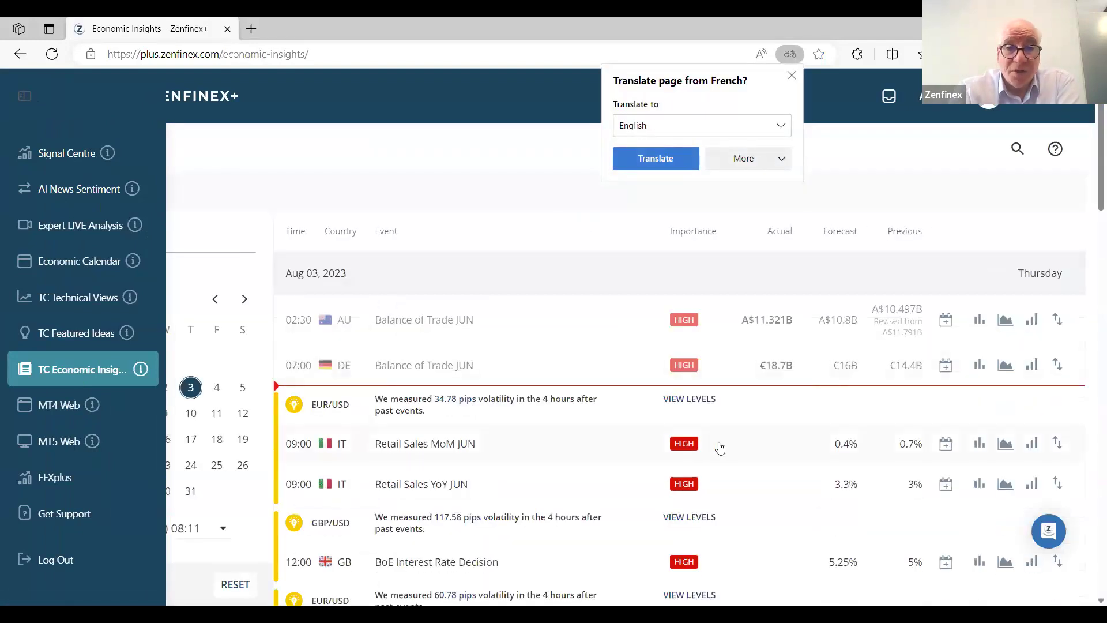
pyautogui.scroll(-3, 728, 439)
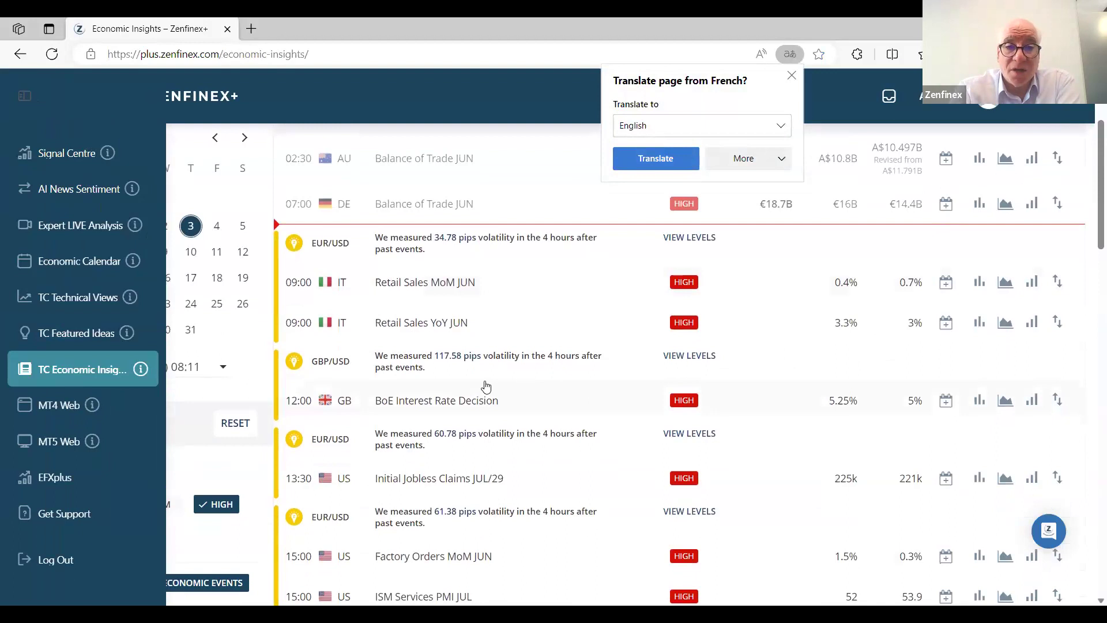
pyautogui.scroll(-2, 773, 395)
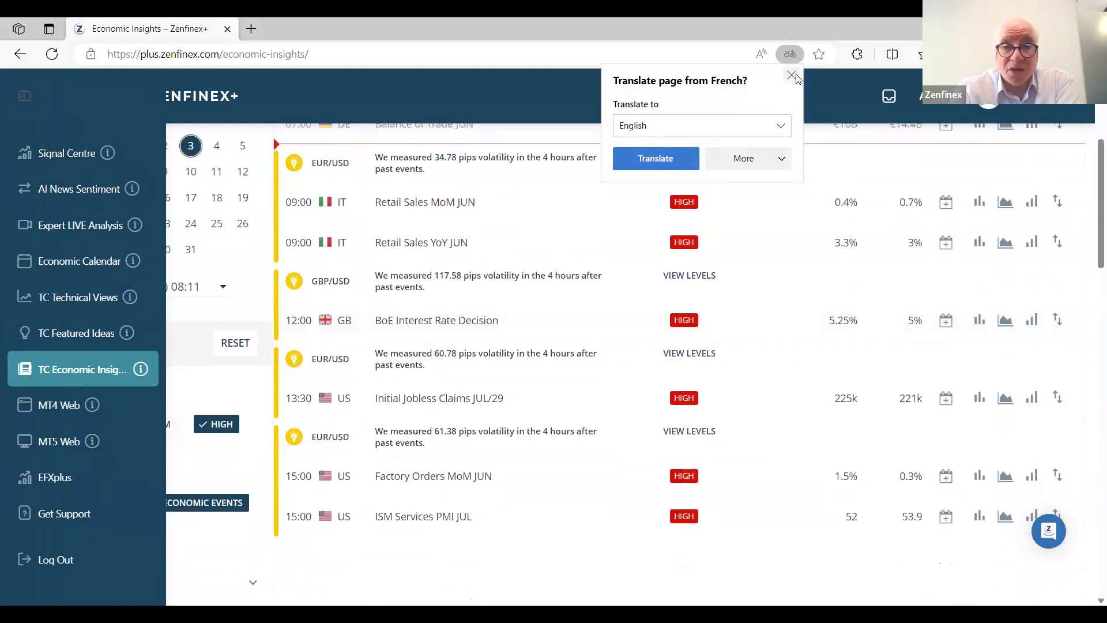
pyautogui.click(427, 283)
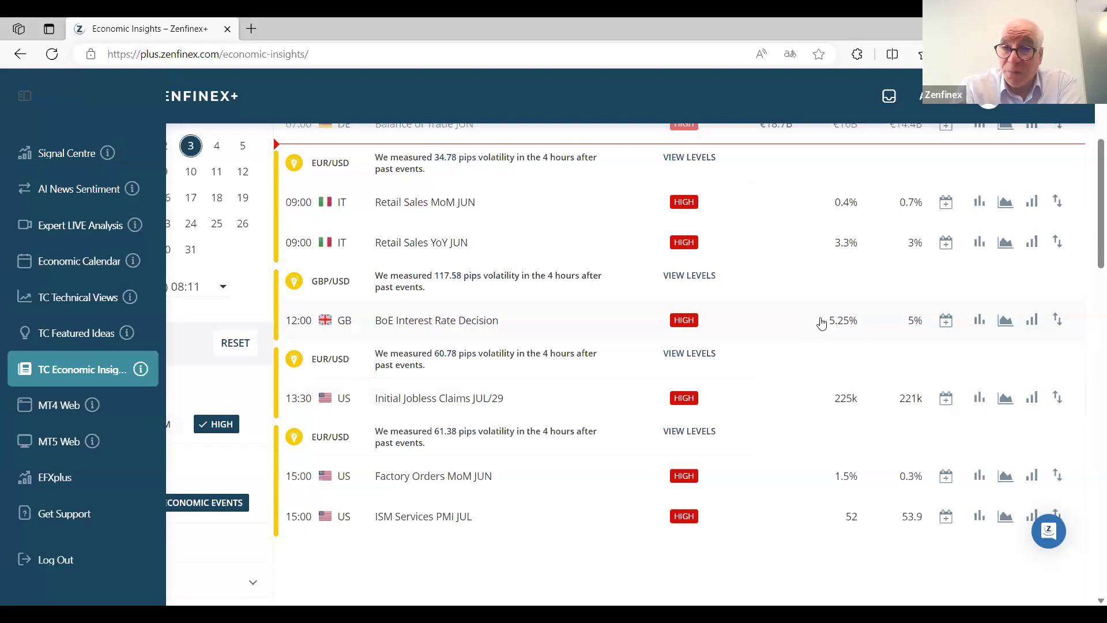
# Step: Open the impact of past events for the 12:00 BoE Interest Rate Decision and show GBP/USD 15 minutes after the event
pyautogui.click(1059, 319)
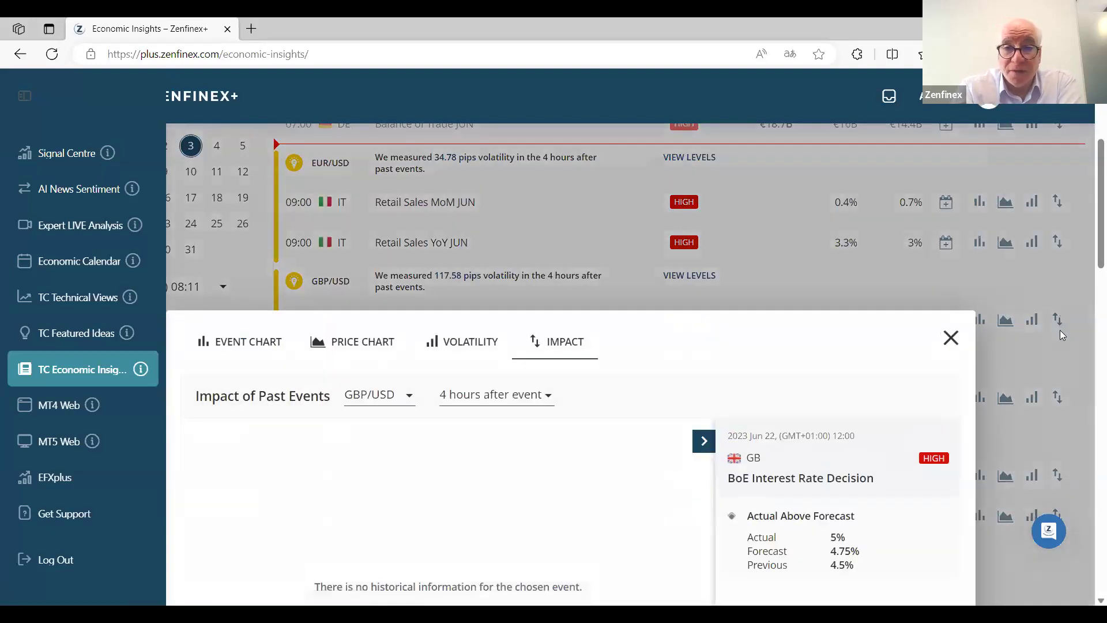
pyautogui.scroll(-2, 1060, 330)
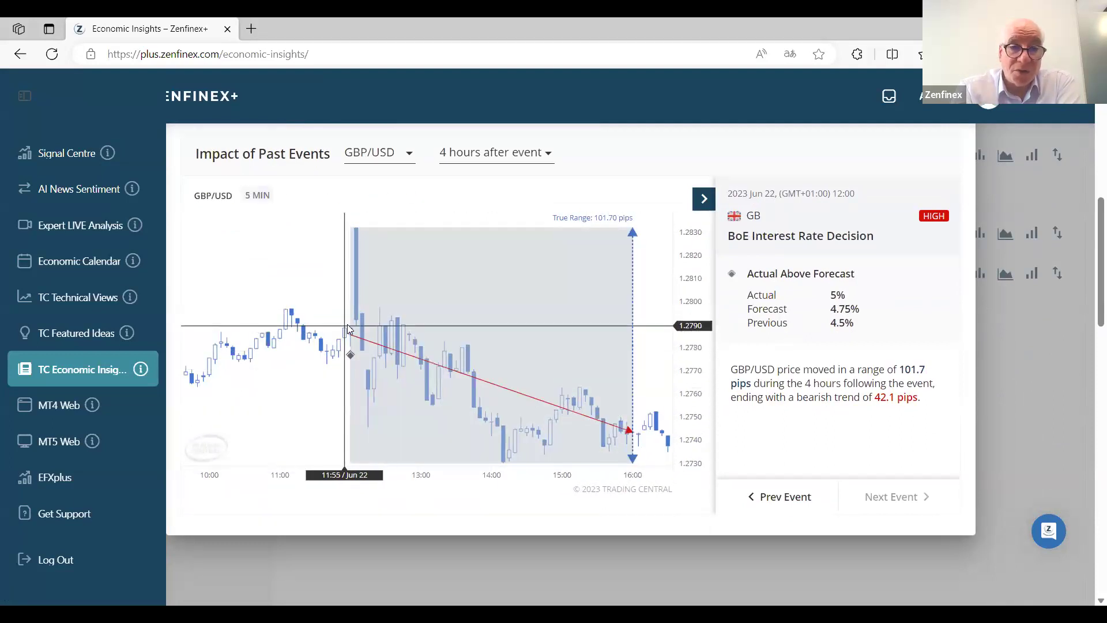
pyautogui.click(549, 159)
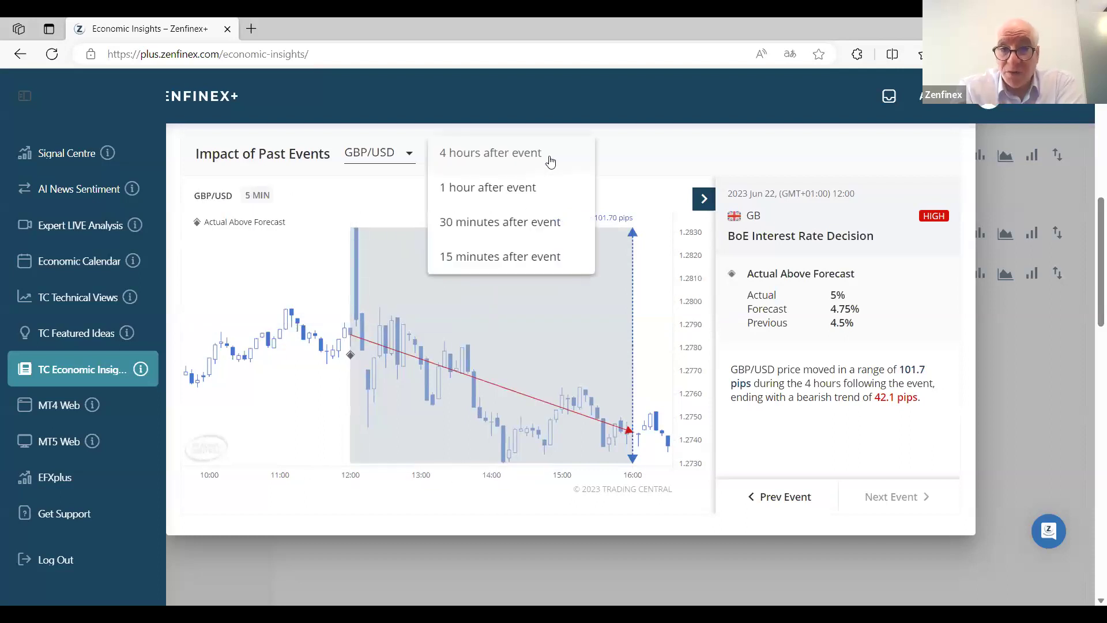
pyautogui.click(527, 248)
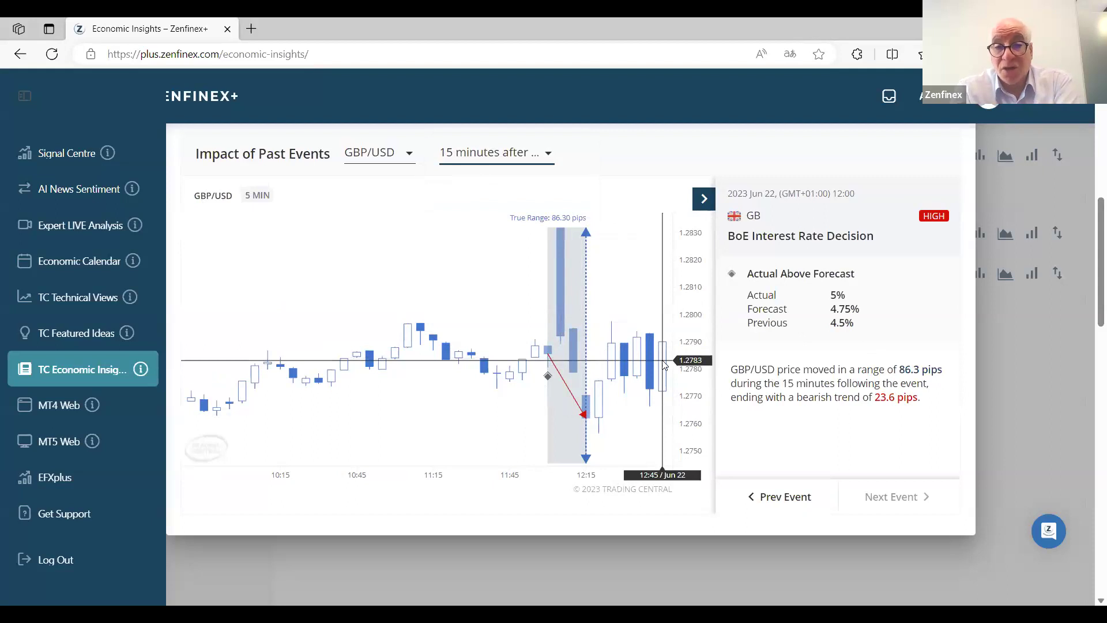
# Step: Switch the BoE impact chart back to 4 hours after event, examine the GBP/USD price reaction, and close the details
pyautogui.click(549, 153)
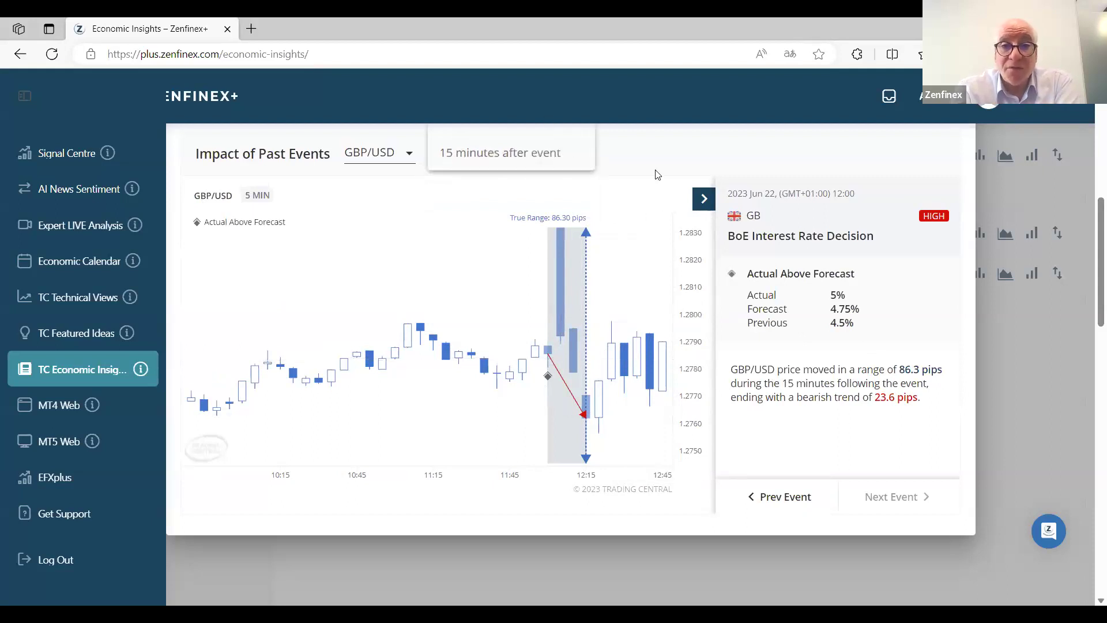
pyautogui.scroll(3, 683, 155)
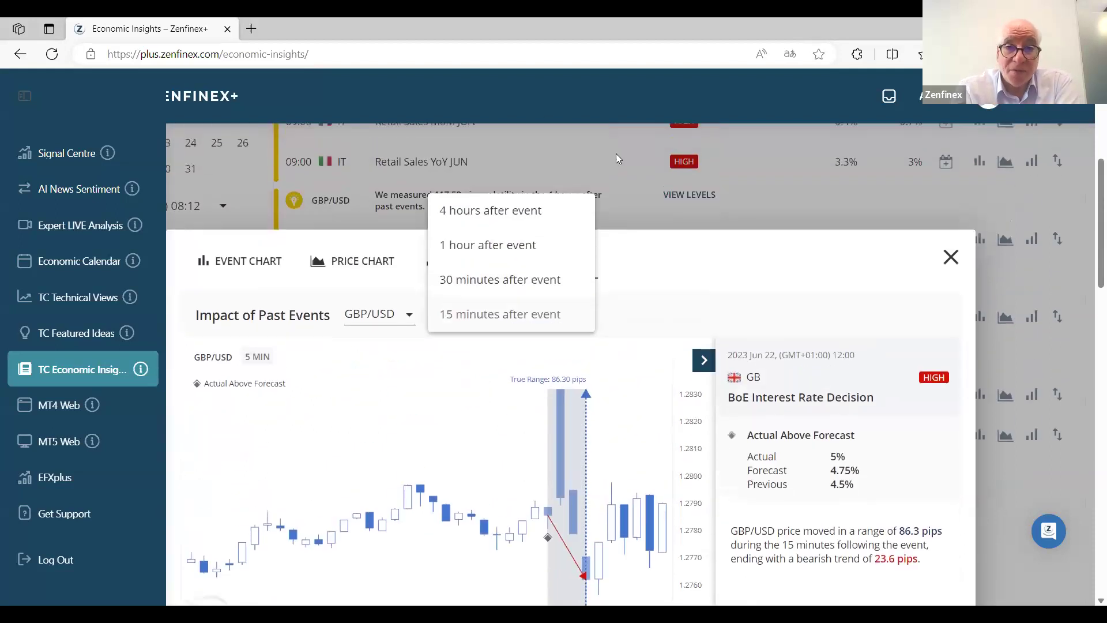
pyautogui.click(508, 210)
pyautogui.scroll(-1, 682, 329)
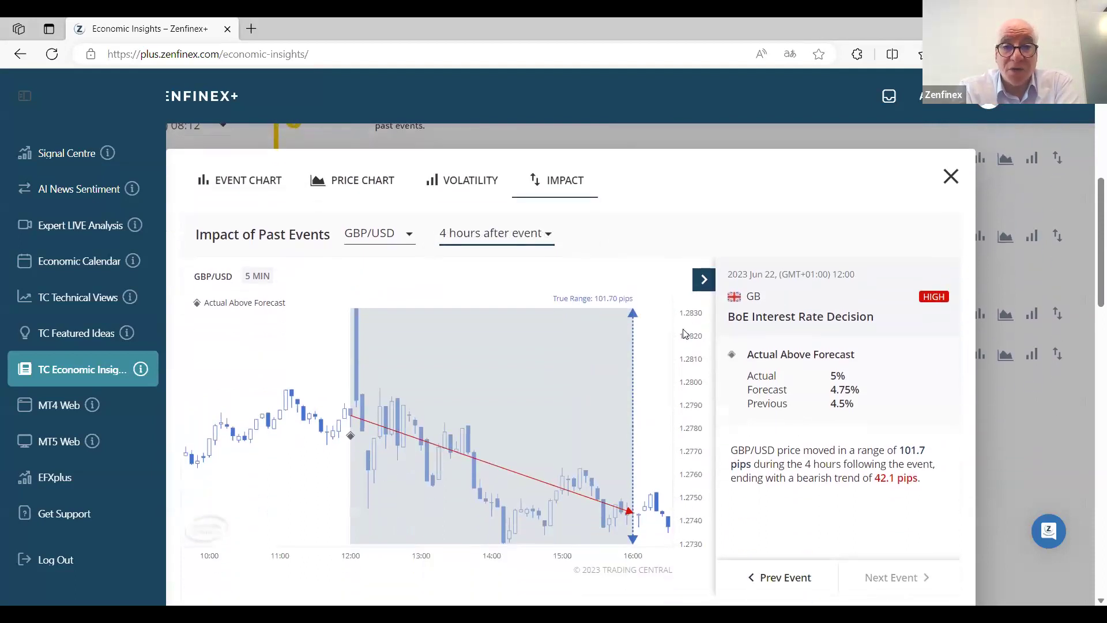
pyautogui.scroll(-3, 618, 321)
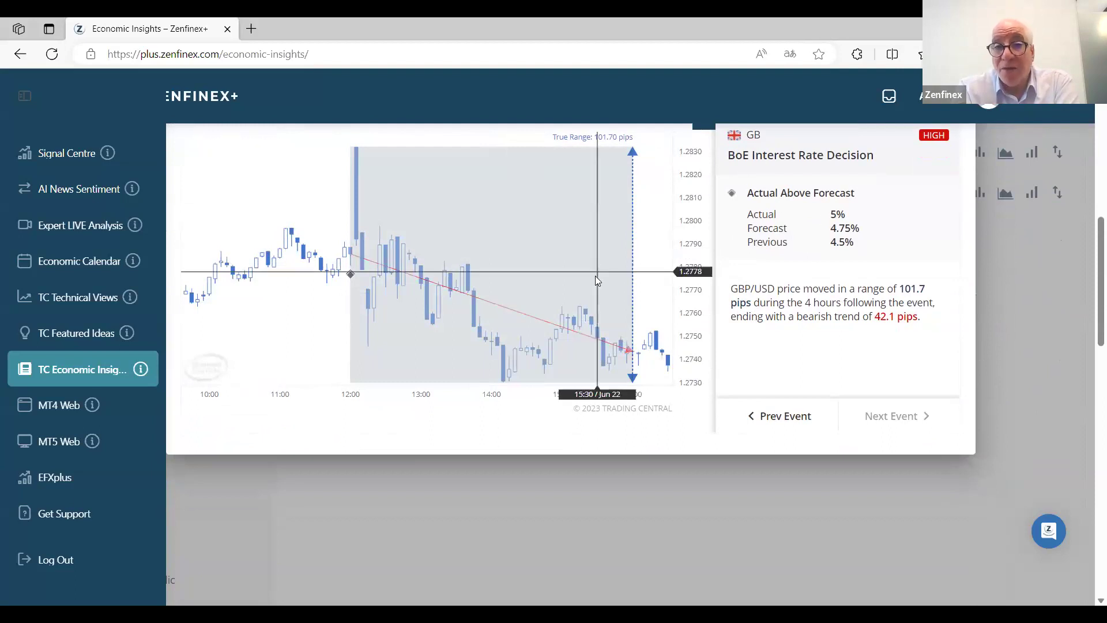
pyautogui.scroll(2, 809, 281)
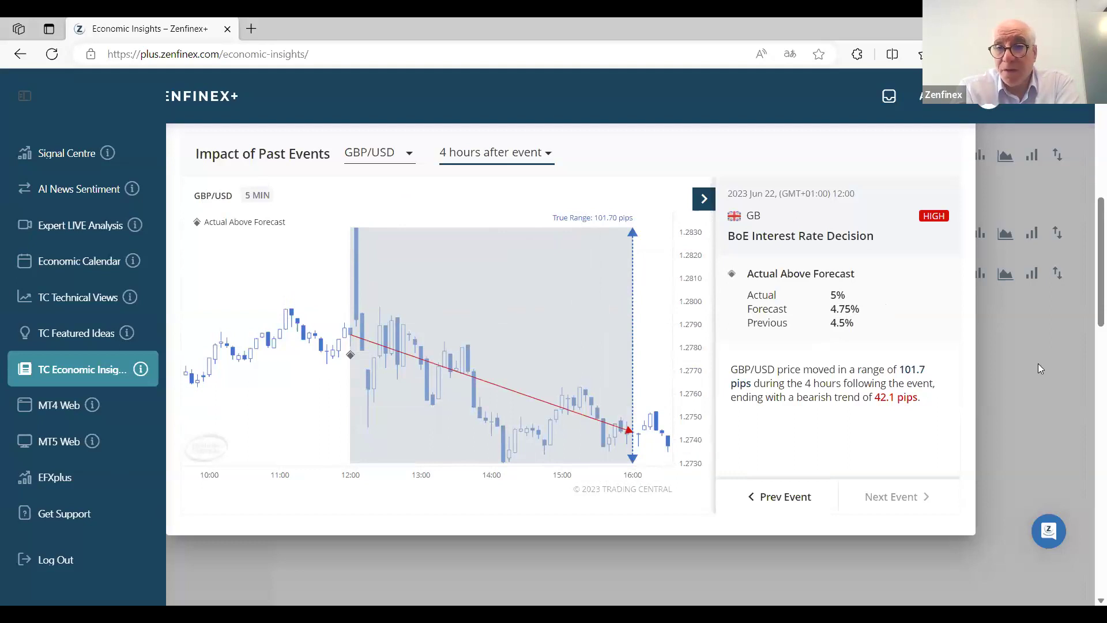
pyautogui.scroll(5, 1039, 364)
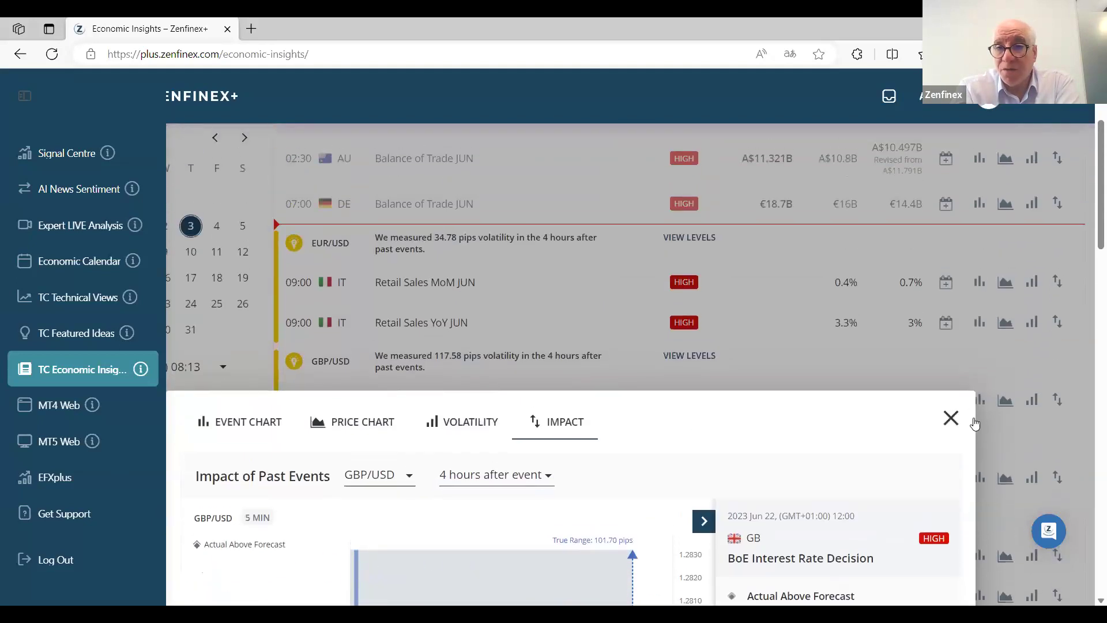
pyautogui.click(951, 418)
# Step: View the BoE Interest Rate Decision price chart for GBP/USD, focus on the May 11, 2023 event, and close the details
pyautogui.click(1001, 402)
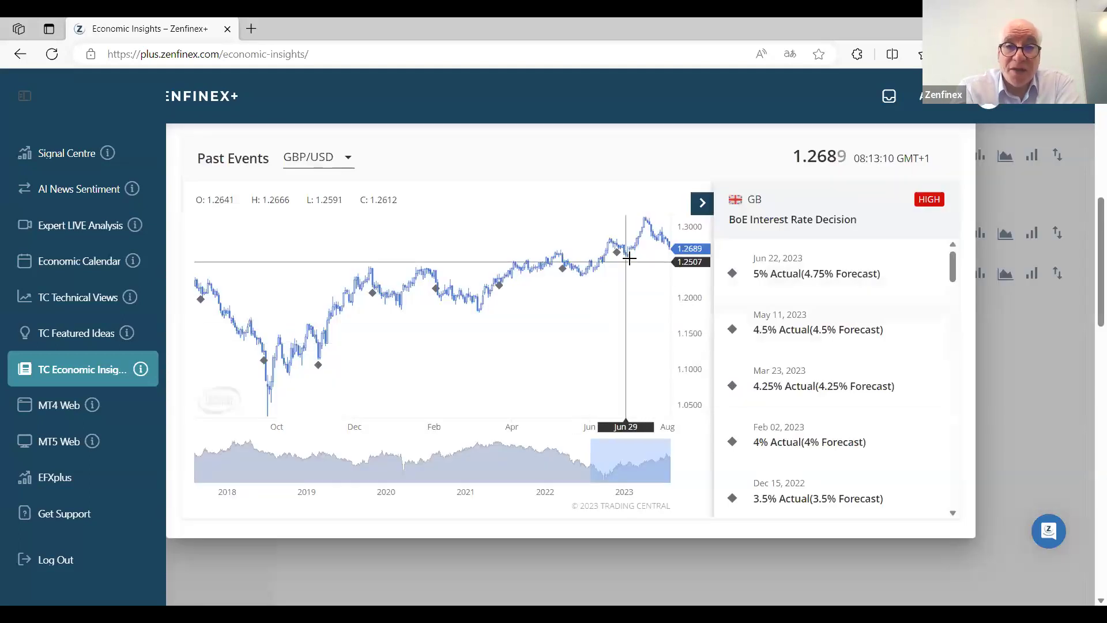
pyautogui.moveTo(622, 254)
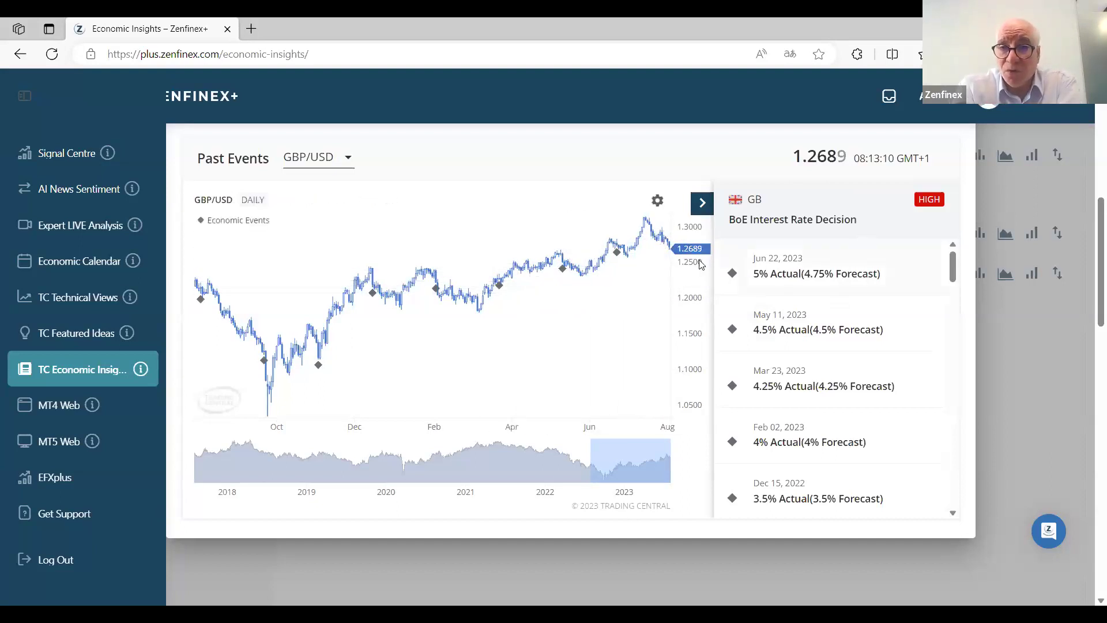
pyautogui.click(769, 325)
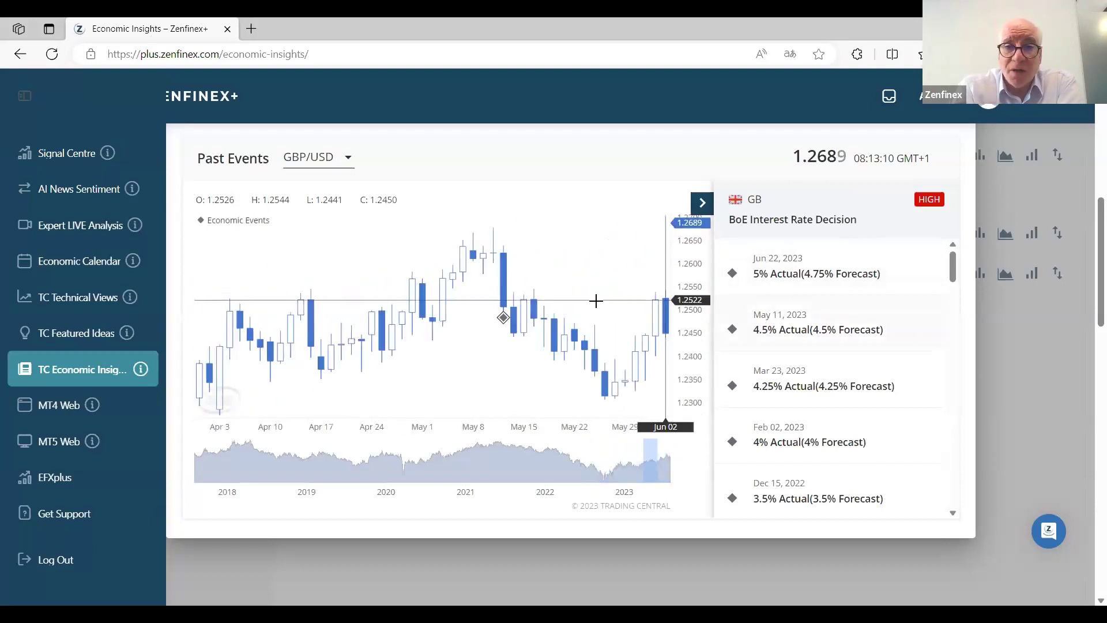
pyautogui.moveTo(503, 319)
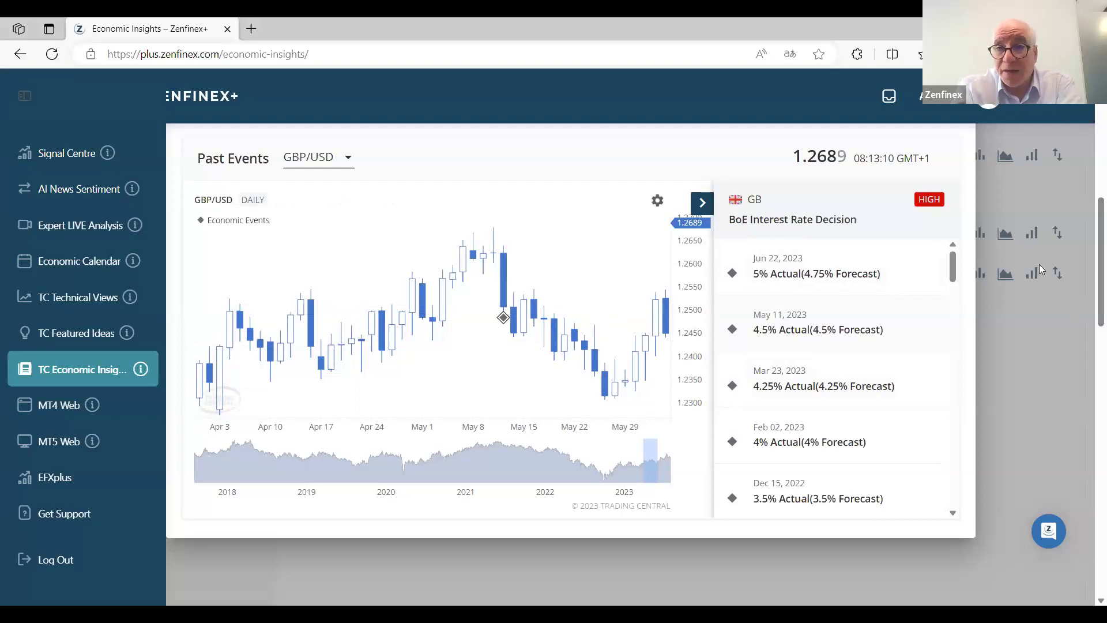
pyautogui.scroll(5, 1018, 339)
pyautogui.click(952, 340)
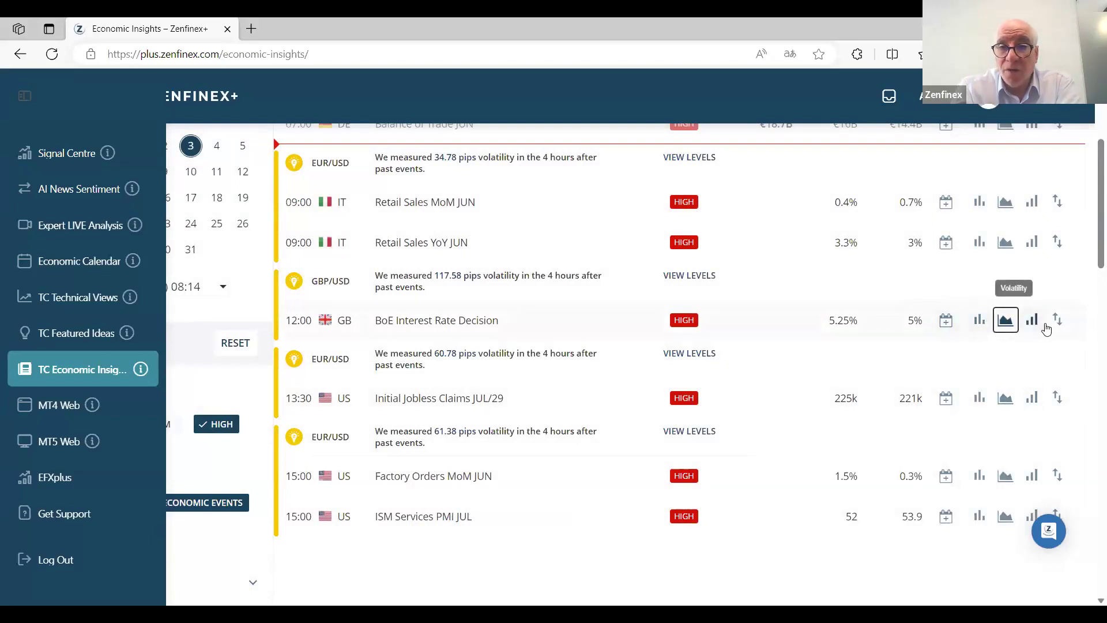
# Step: Review the impact of past US Initial Jobless Claims on EUR/USD over the 4 hours after the event, and close the details
pyautogui.scroll(-1, 404, 346)
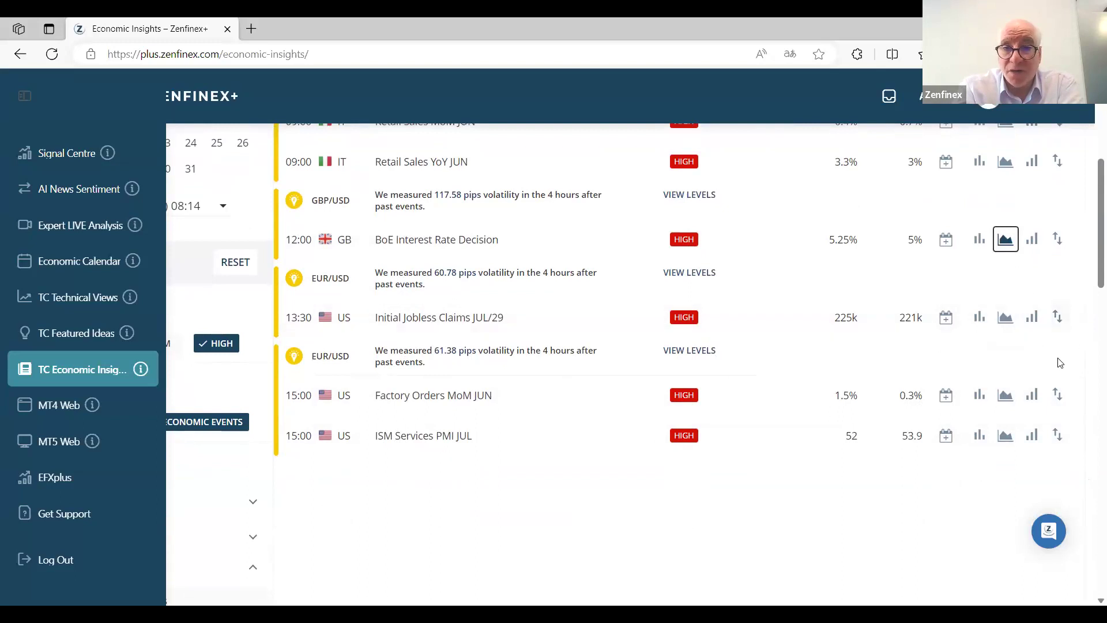
pyautogui.click(1059, 314)
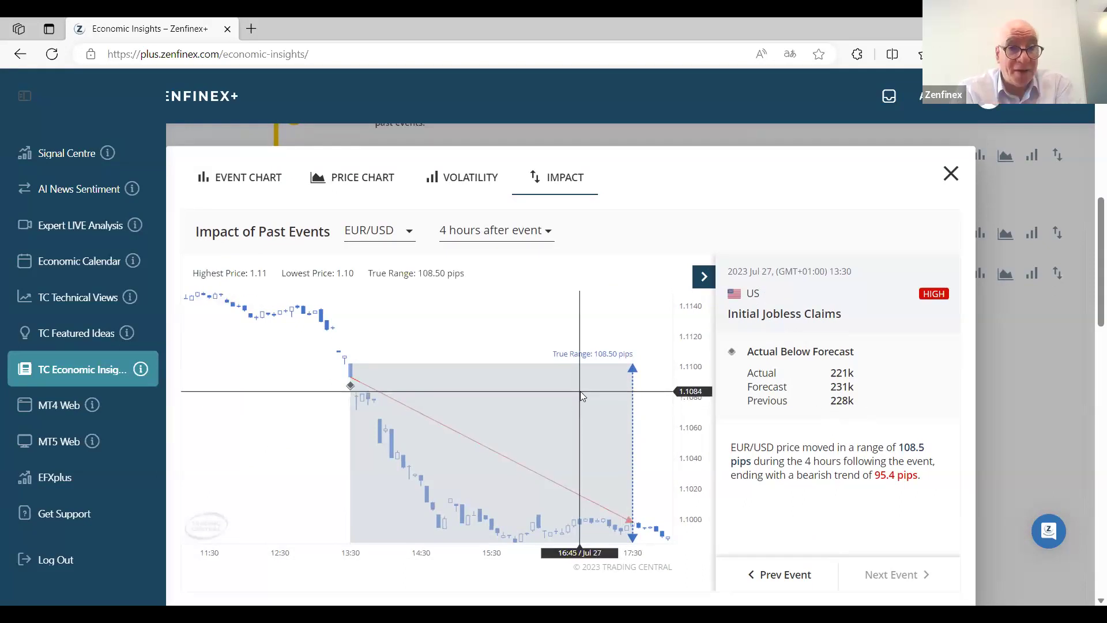
pyautogui.scroll(-1, 586, 386)
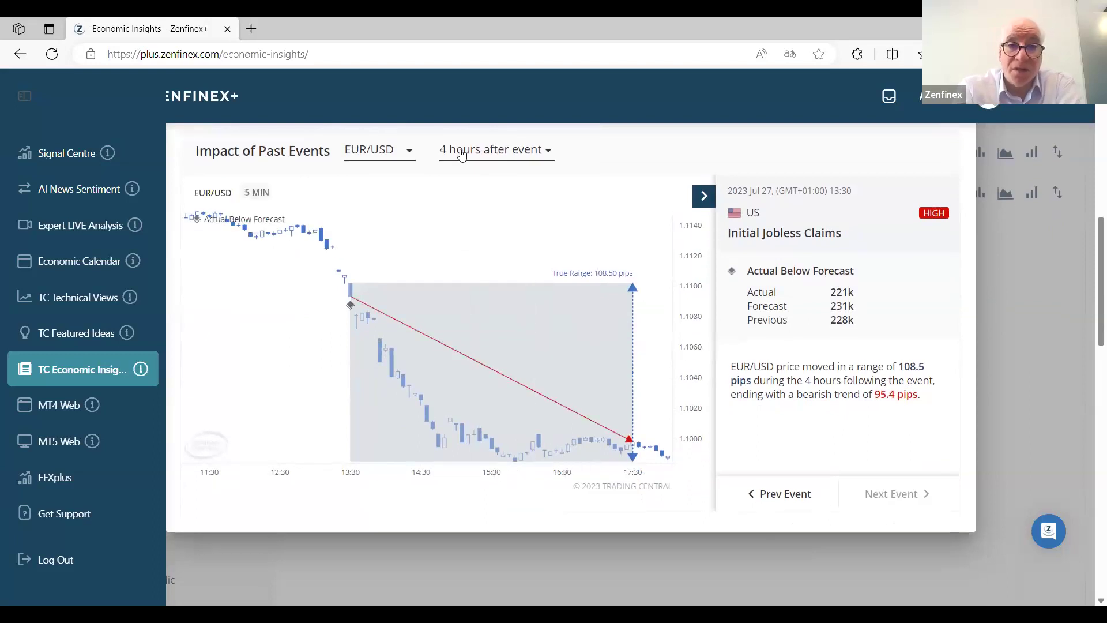
pyautogui.click(409, 151)
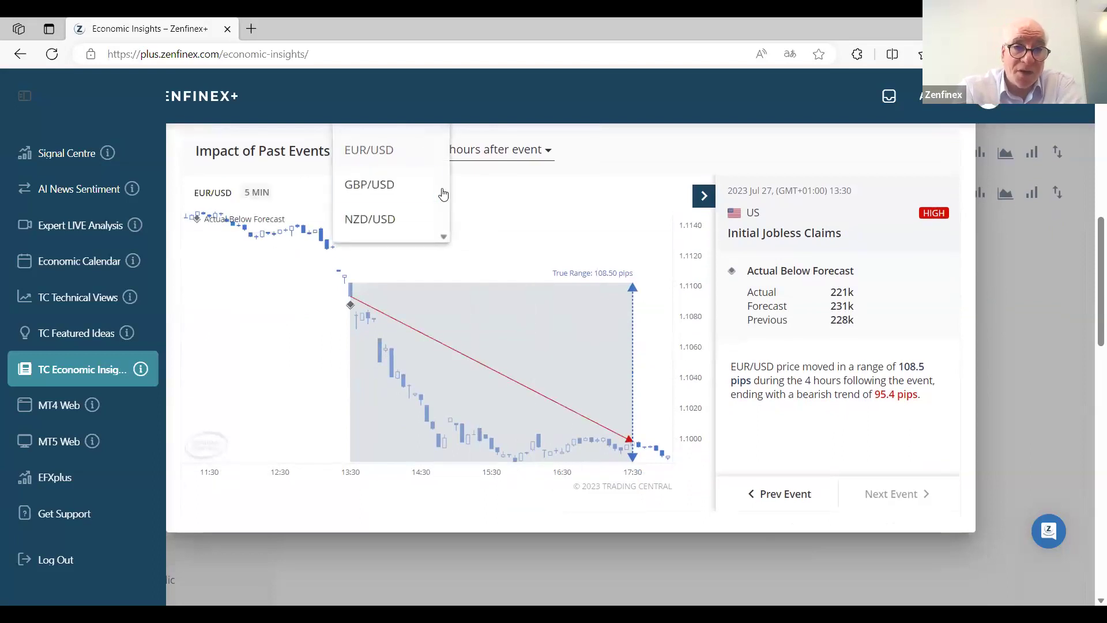
pyautogui.scroll(1, 497, 216)
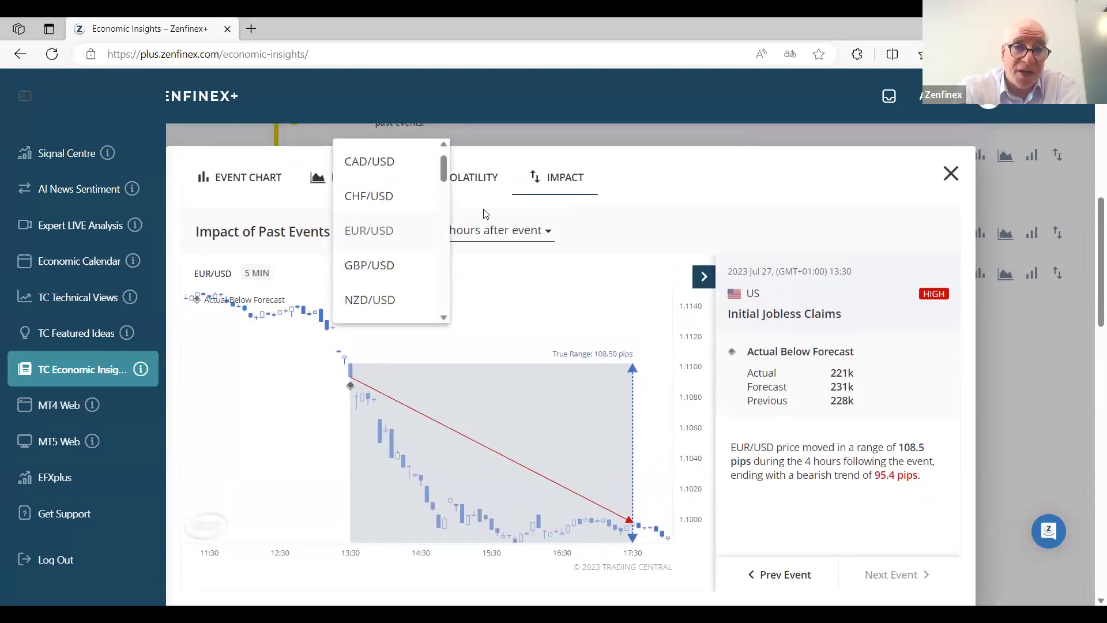
pyautogui.click(375, 231)
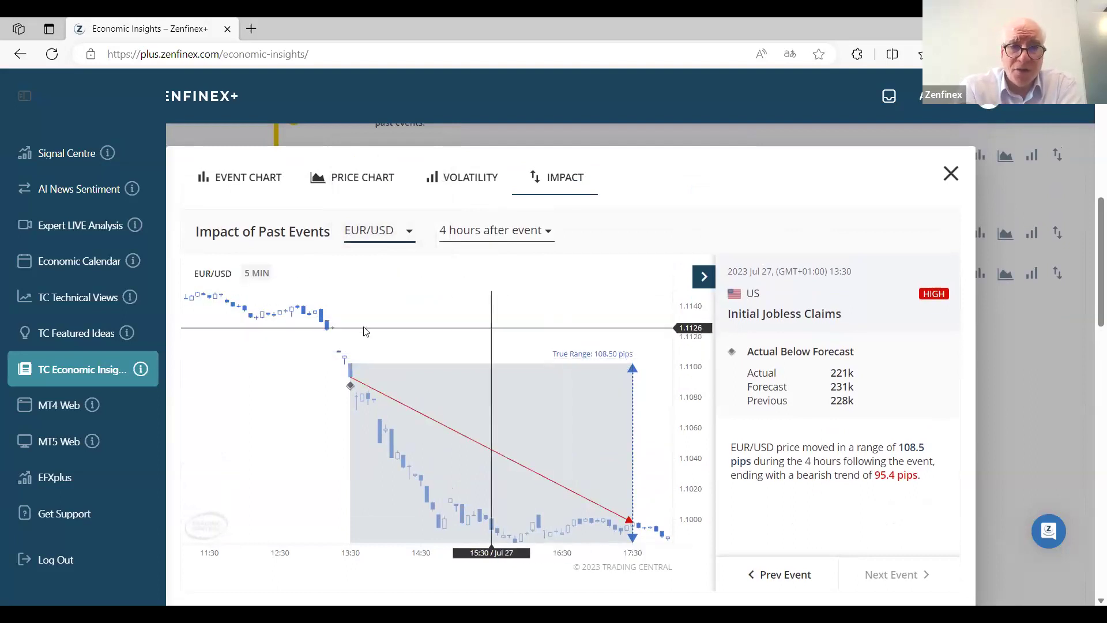
pyautogui.scroll(-1, 466, 275)
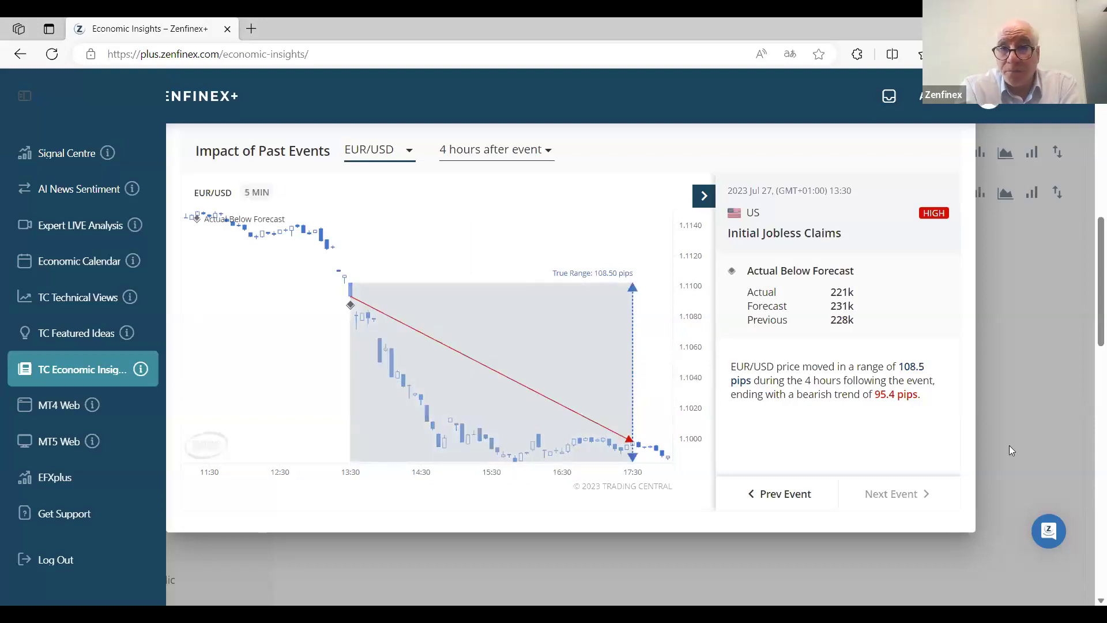
pyautogui.scroll(2, 1069, 354)
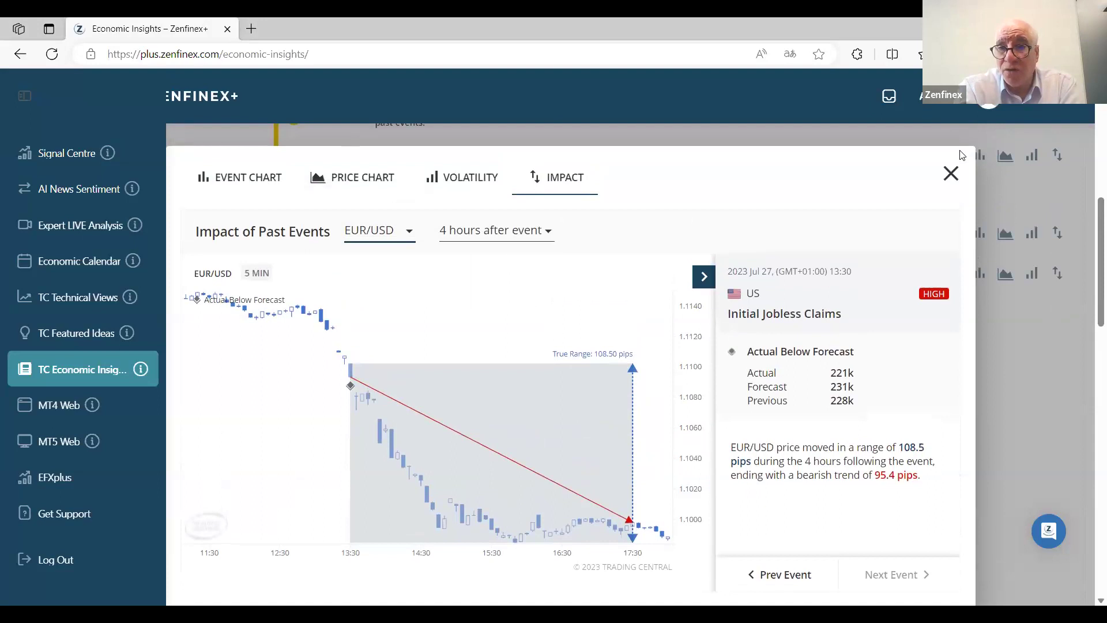
pyautogui.click(951, 174)
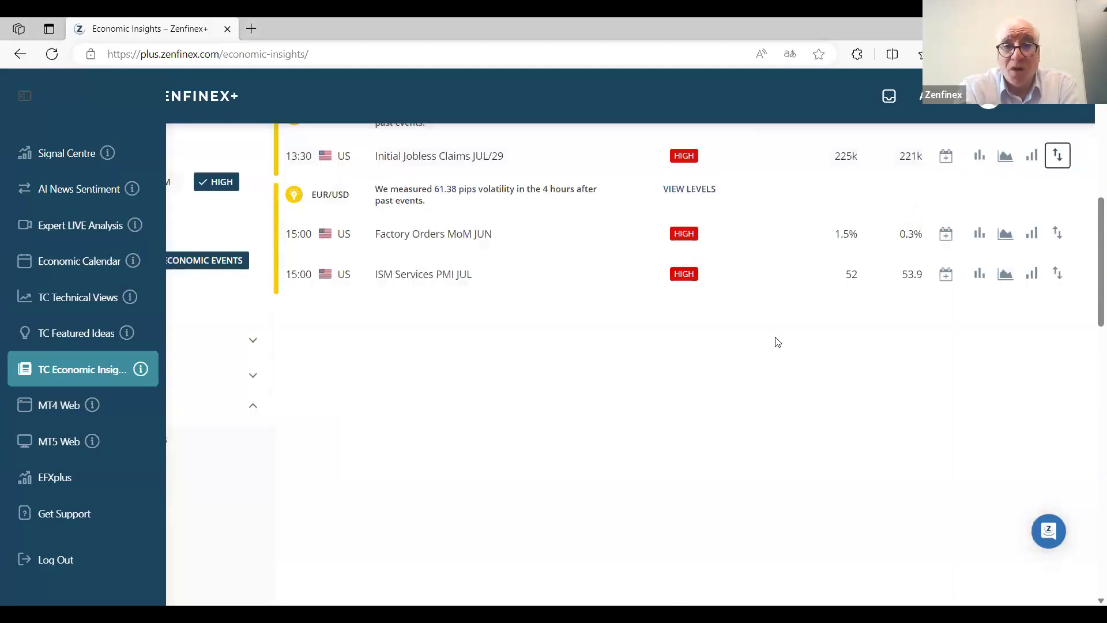
# Step: Review the day's remaining high-importance events, including US Factory Orders and ISM Services PMI
pyautogui.scroll(2, 707, 390)
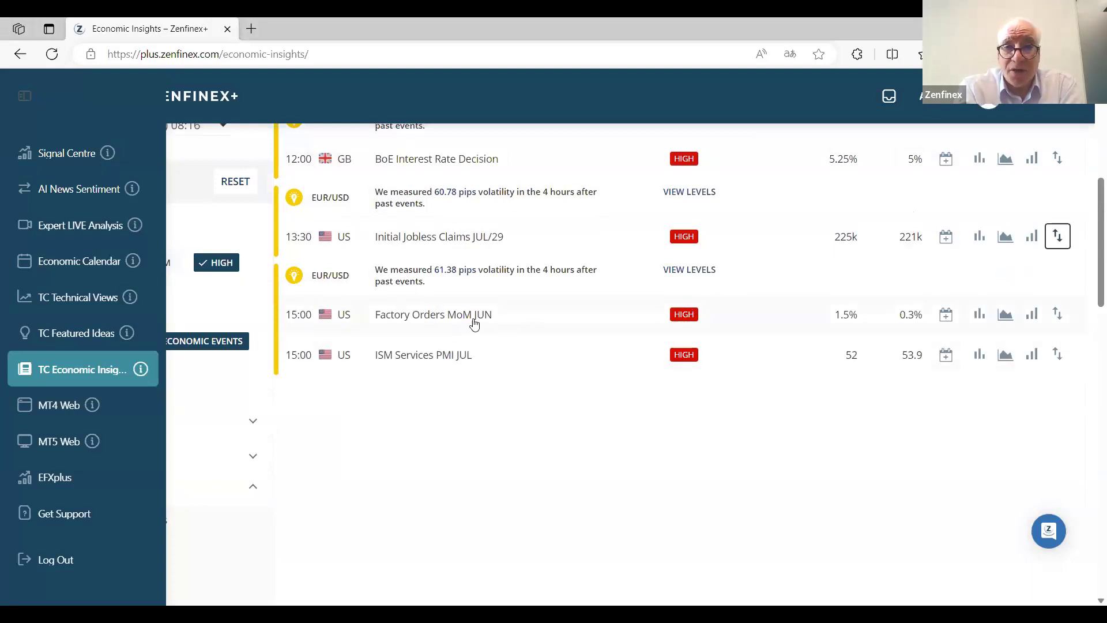
pyautogui.scroll(2, 536, 459)
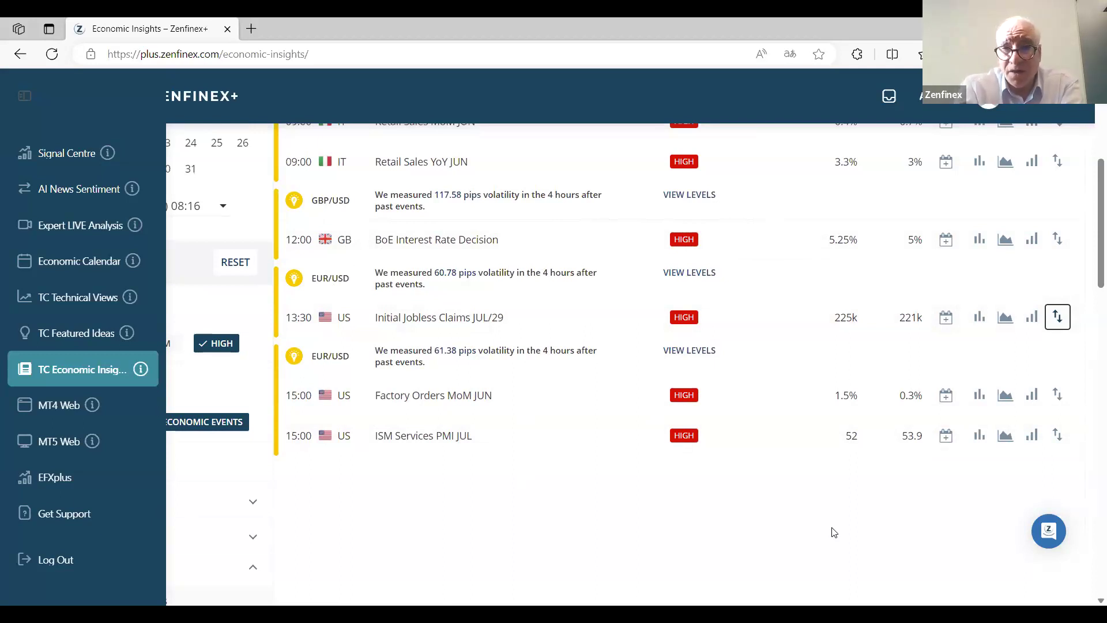
pyautogui.scroll(1, 836, 528)
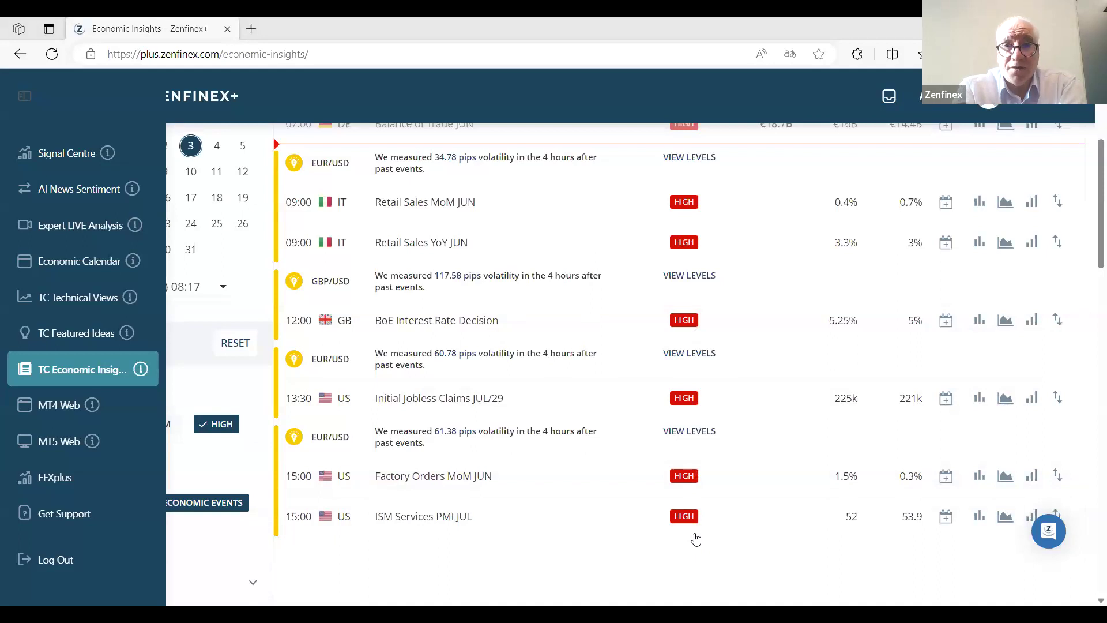
# Step: Switch to the MetaTrader platform, set the GBPUSD chart to the weekly timeframe, and adjust its price scale and candle zoom
pyautogui.hotkey('alt', 'Tab')
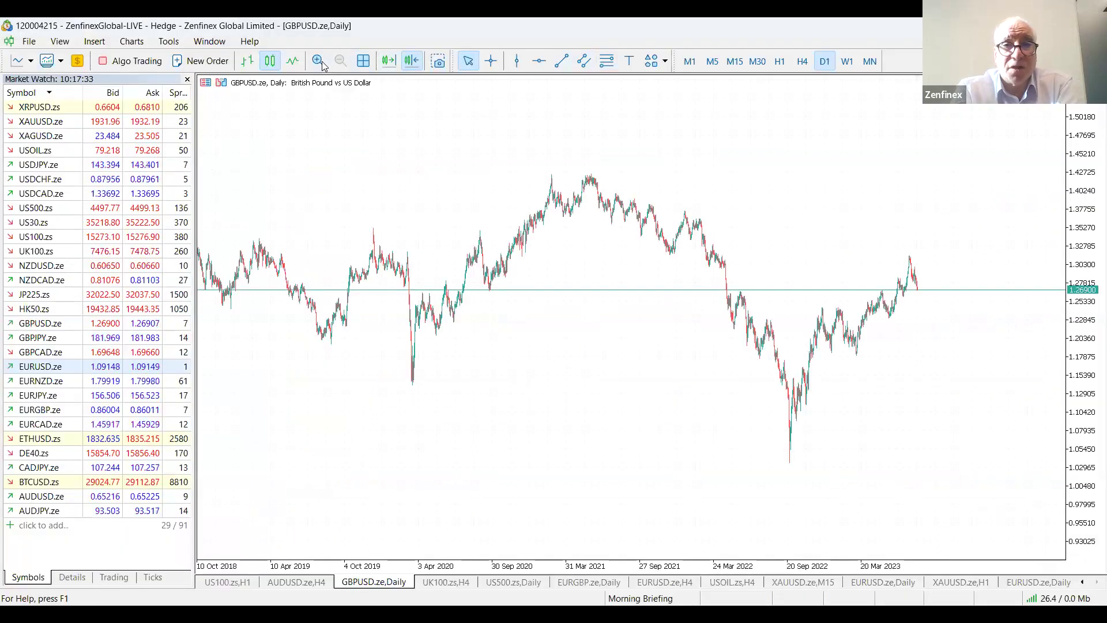
pyautogui.click(847, 61)
pyautogui.moveTo(587, 188); pyautogui.dragTo(633, 191)
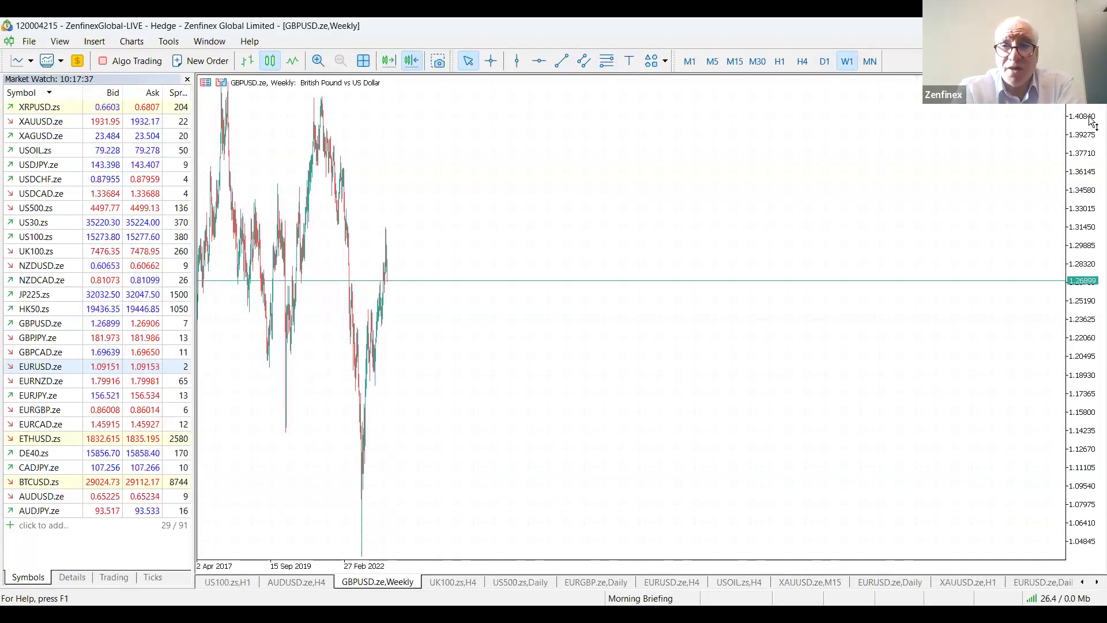
pyautogui.moveTo(1092, 122); pyautogui.dragTo(1093, 237)
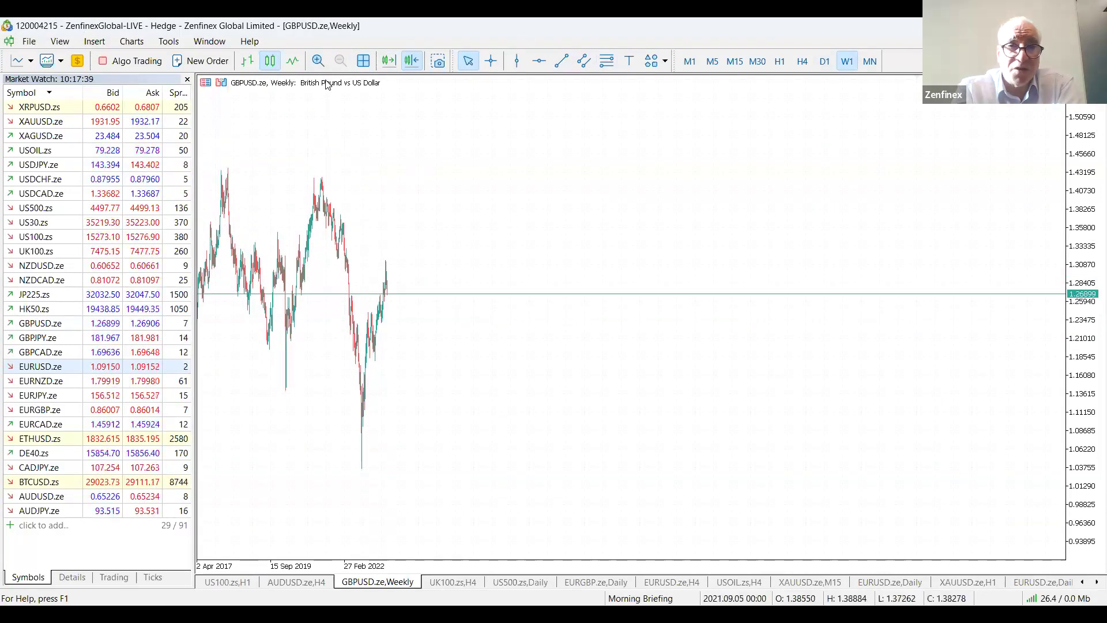
pyautogui.click(319, 61)
pyautogui.click(319, 61)
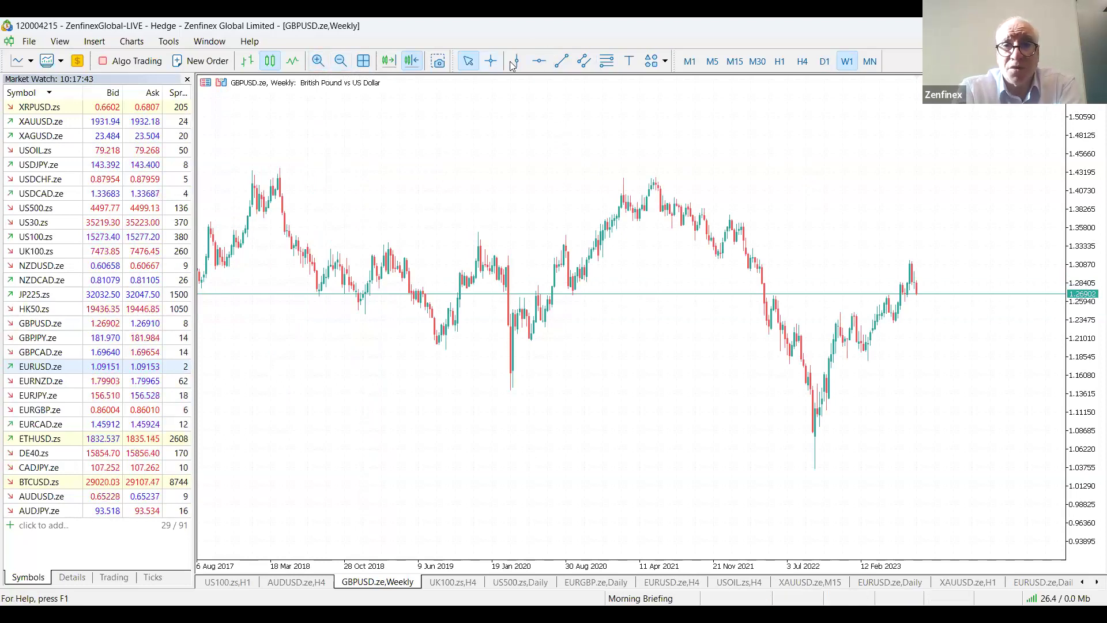
# Step: Place a horizontal line at about 1.2365 on the weekly GBPUSD chart
pyautogui.click(539, 61)
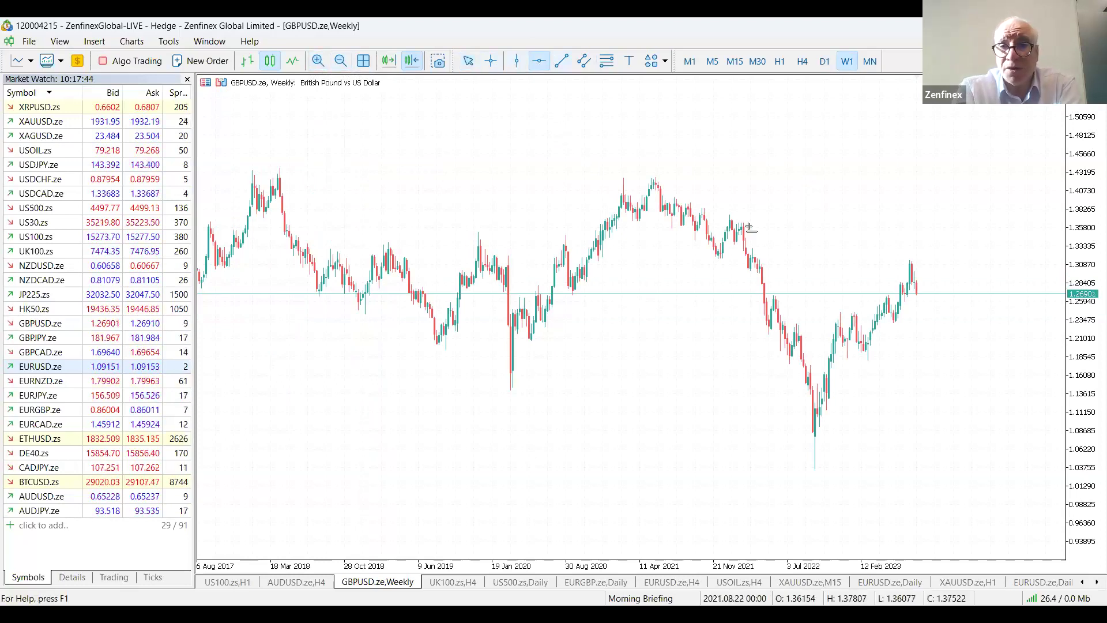
pyautogui.click(899, 327)
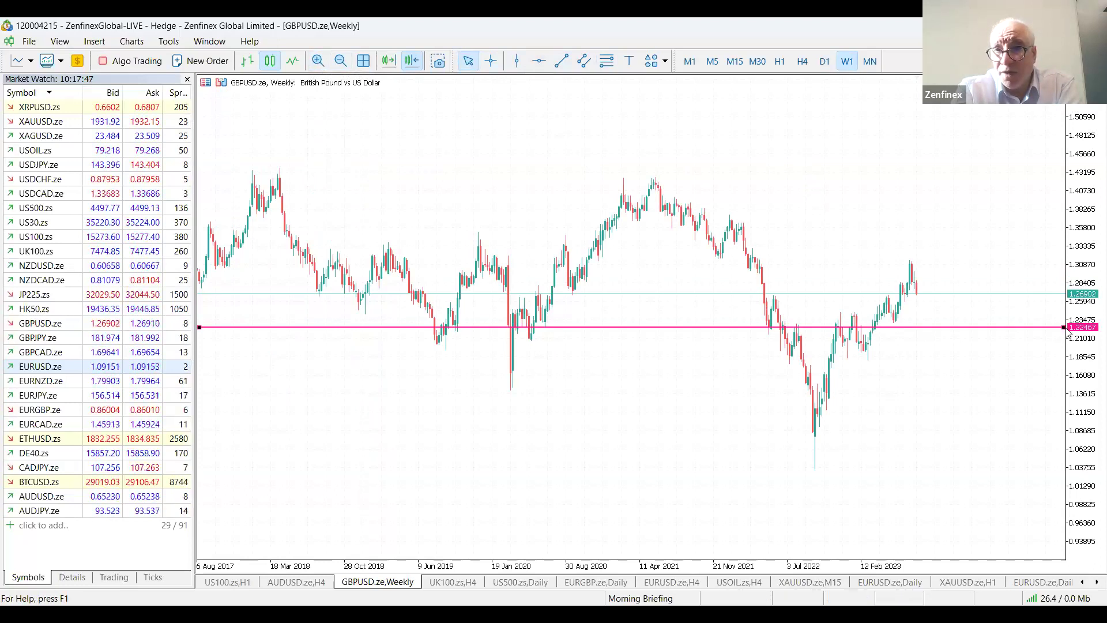
pyautogui.moveTo(1065, 326); pyautogui.dragTo(1066, 323)
# Step: Try a second horizontal line at about 1.0851 near the 2022 low of the GBPUSD chart, and delete it
pyautogui.click(537, 64)
pyautogui.click(819, 452)
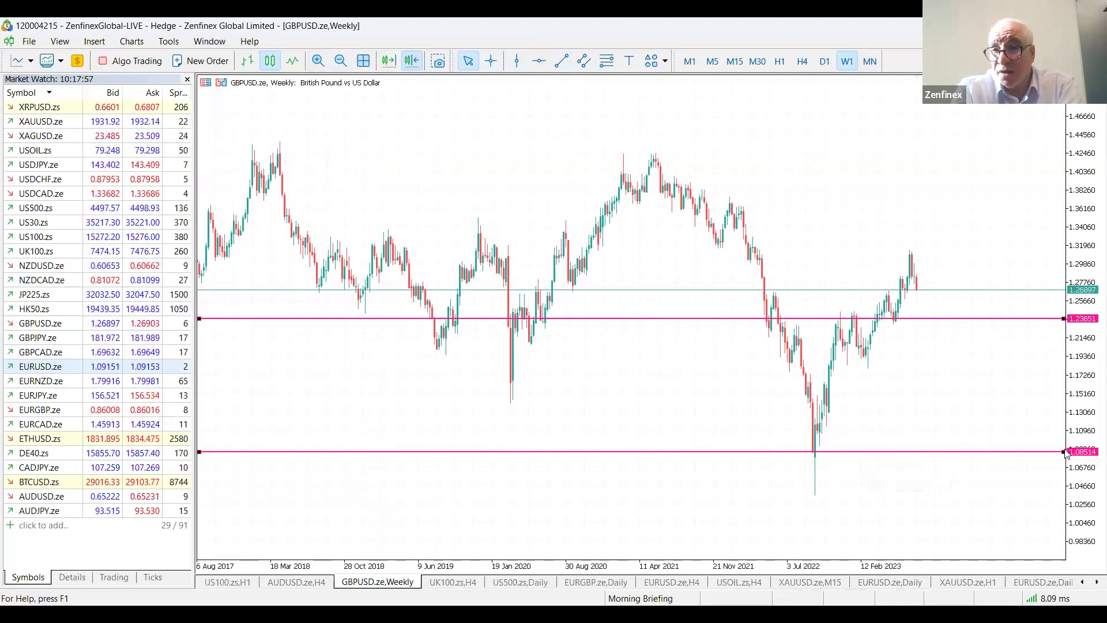
pyautogui.rightClick(997, 452)
pyautogui.click(919, 496)
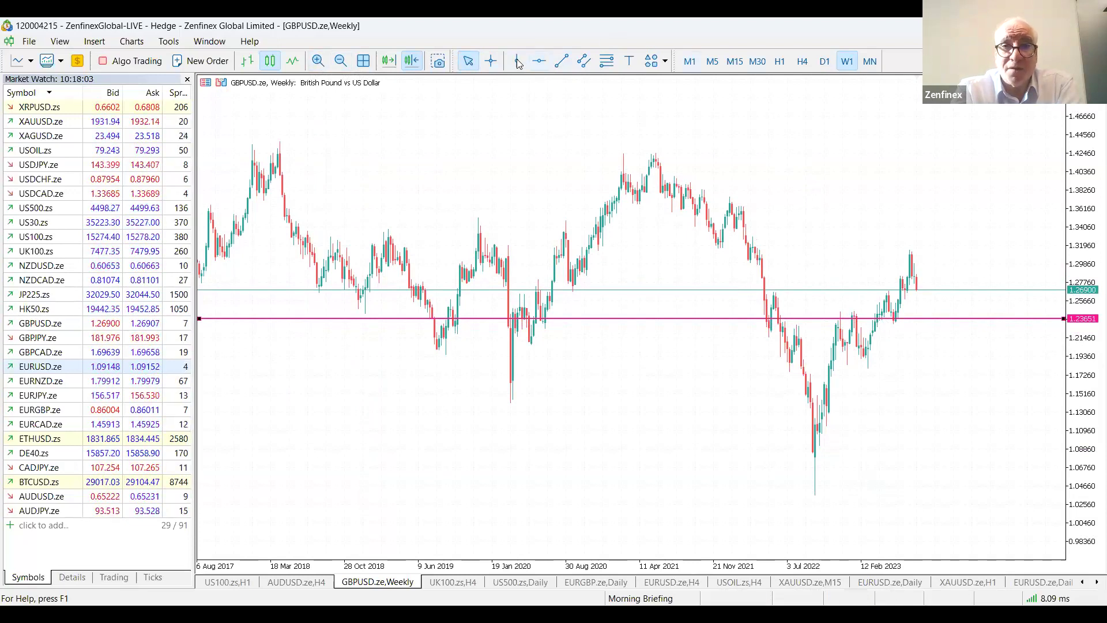
# Step: Place a horizontal line at about 1.3106 near the July 2023 high on the weekly GBPUSD chart
pyautogui.click(539, 61)
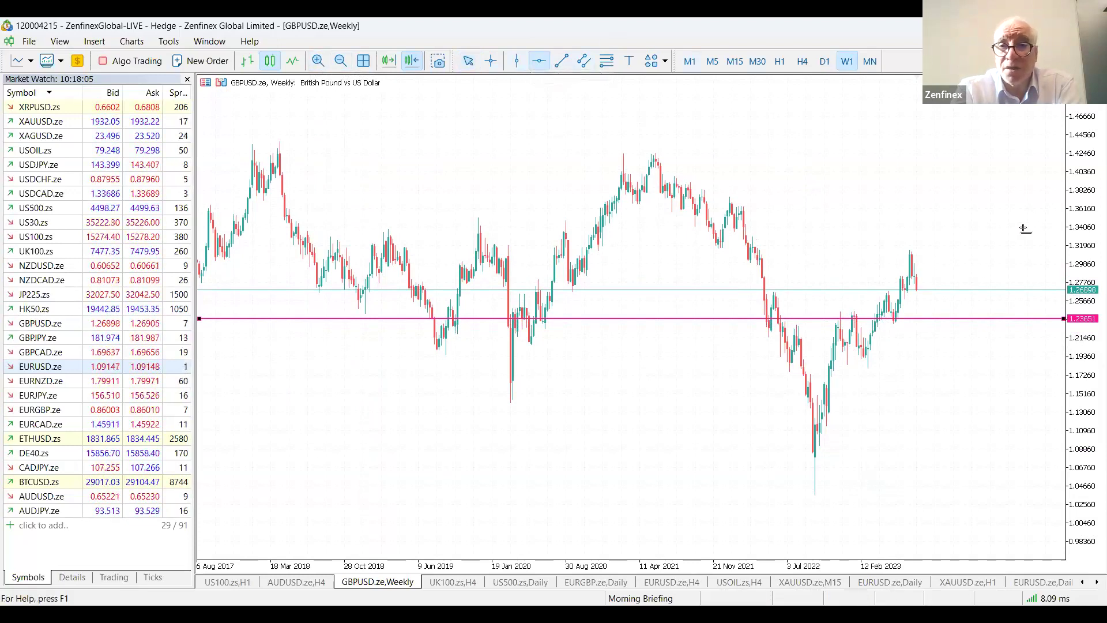
pyautogui.click(919, 255)
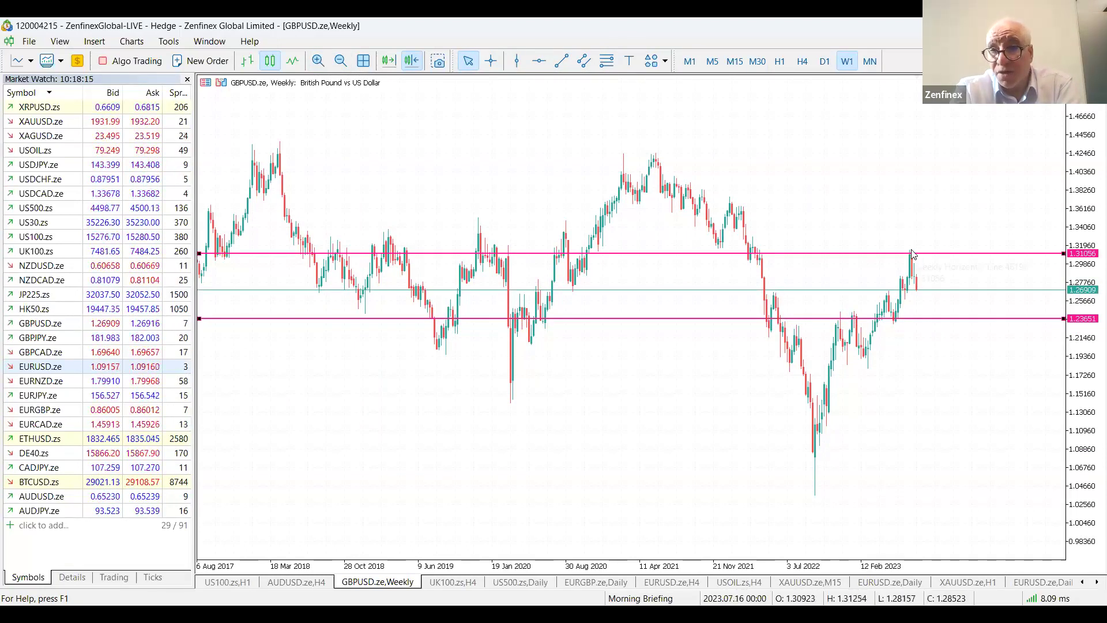
# Step: Show GBPUSD on the daily timeframe and move the lower line to about 1.2312 and the upper line to about 1.3137
pyautogui.click(825, 61)
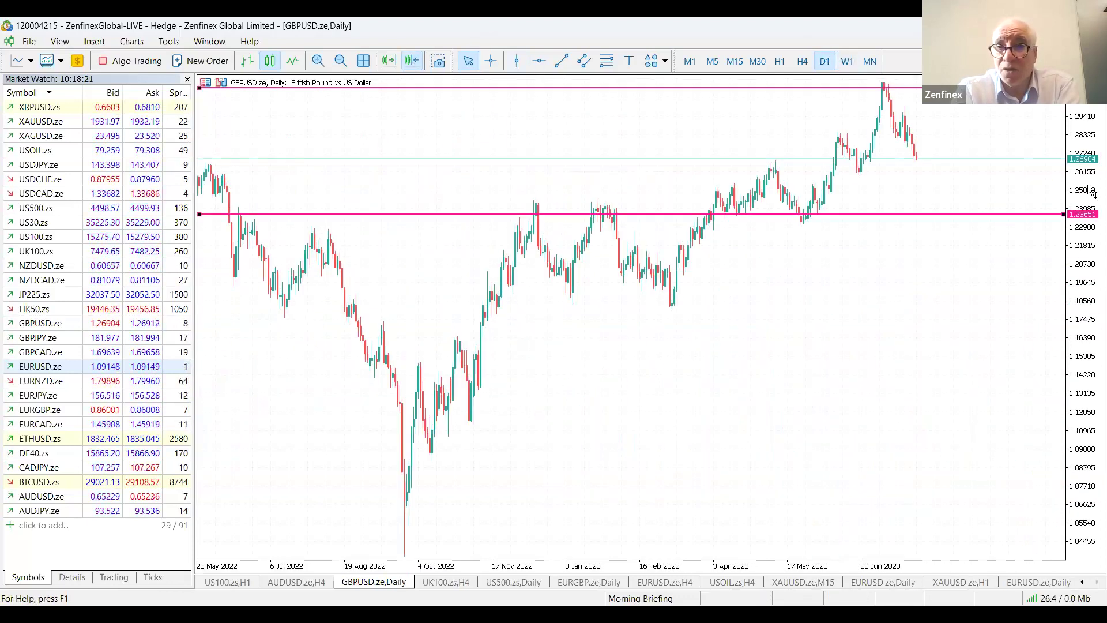
pyautogui.moveTo(1090, 173); pyautogui.dragTo(1064, 253)
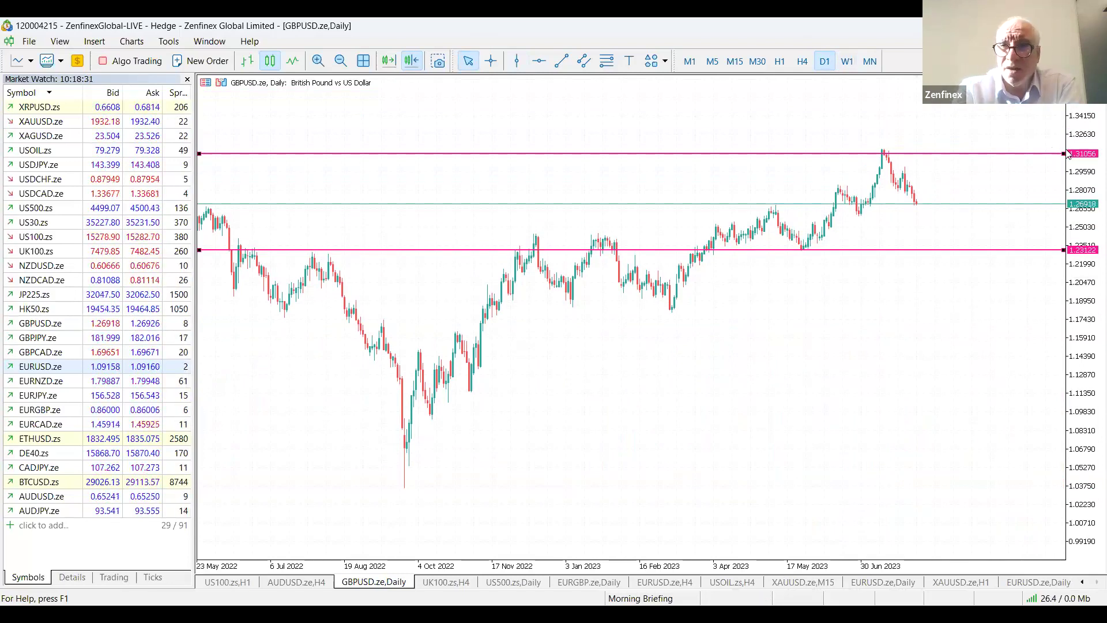
pyautogui.moveTo(1065, 153); pyautogui.dragTo(1065, 141)
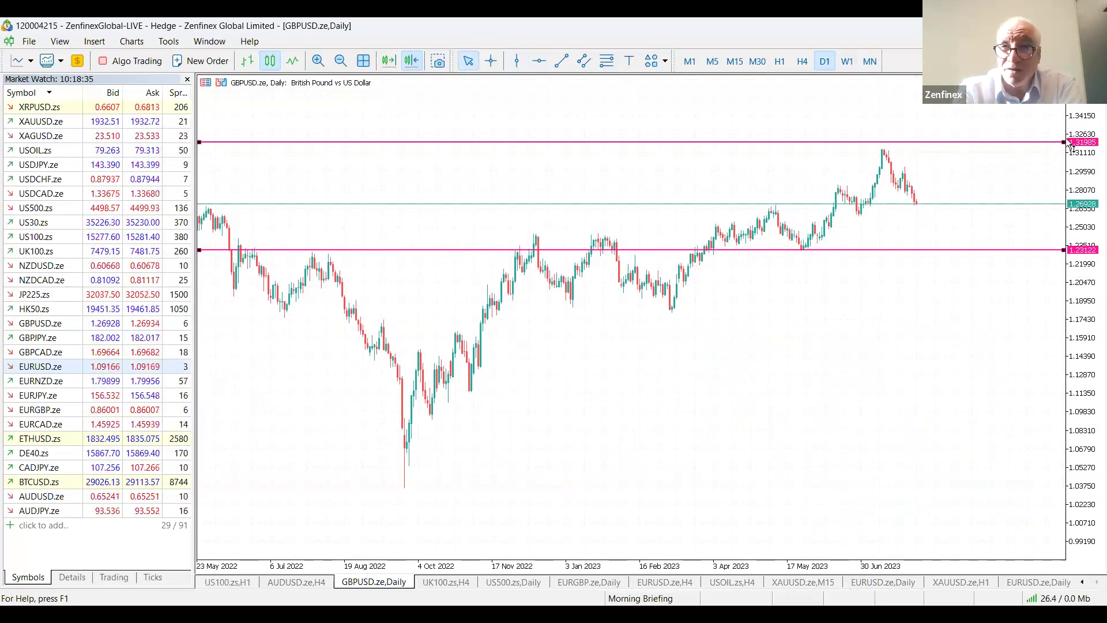
pyautogui.moveTo(1064, 142); pyautogui.dragTo(1065, 150)
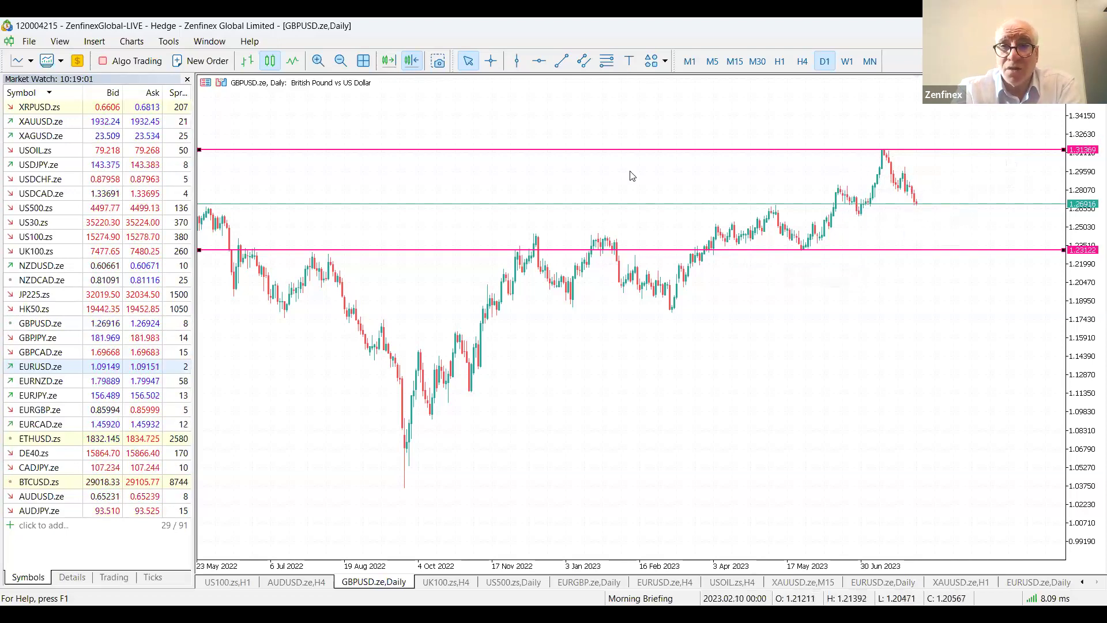
# Step: On the four-hour GBPUSD chart, add a horizontal line below the late-June low and settle it at about 1.2589
pyautogui.click(802, 61)
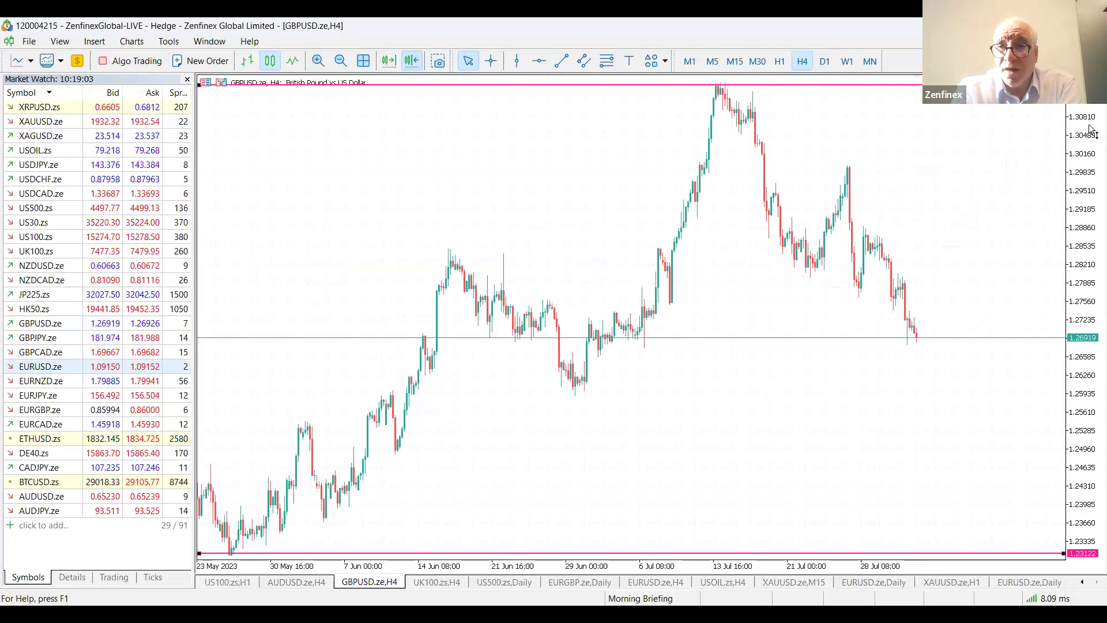
pyautogui.moveTo(1092, 132); pyautogui.dragTo(1013, 165)
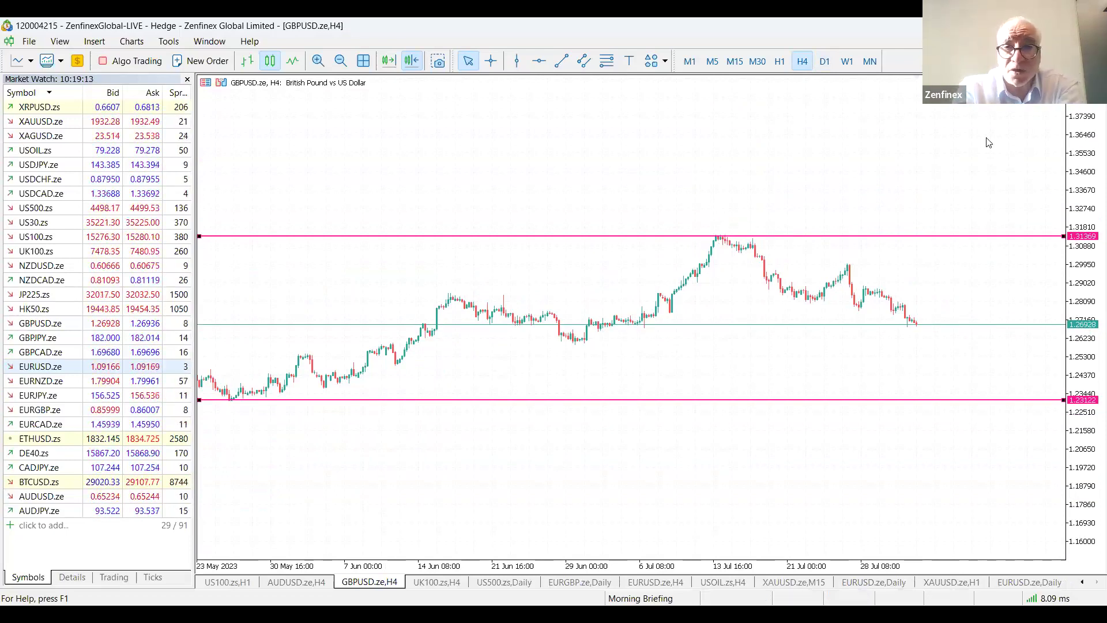
pyautogui.moveTo(1090, 269); pyautogui.dragTo(1090, 234)
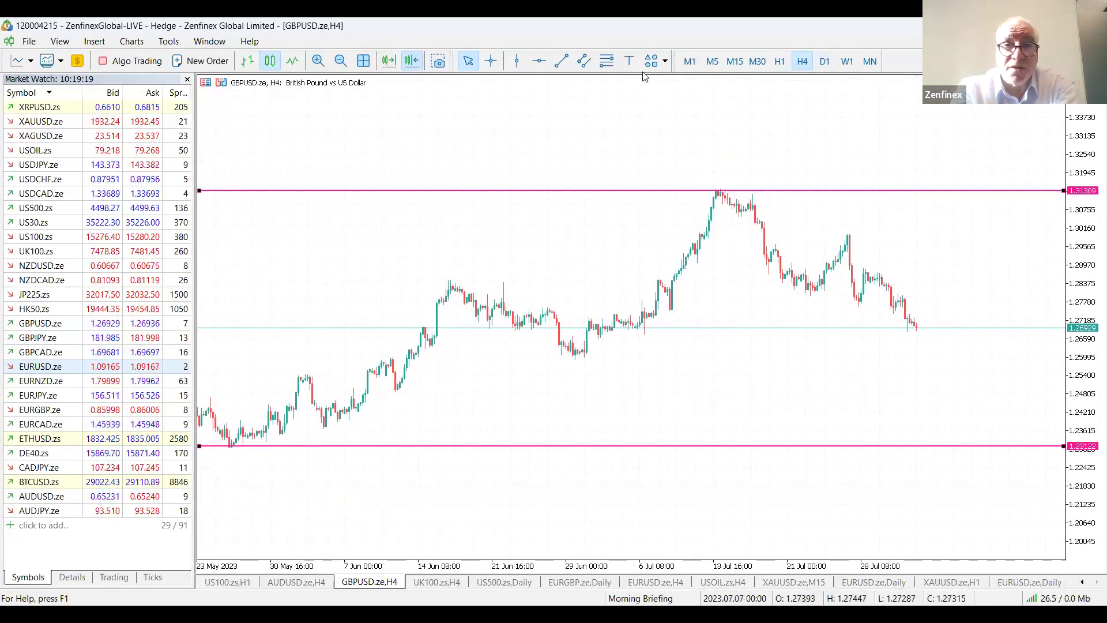
pyautogui.click(539, 61)
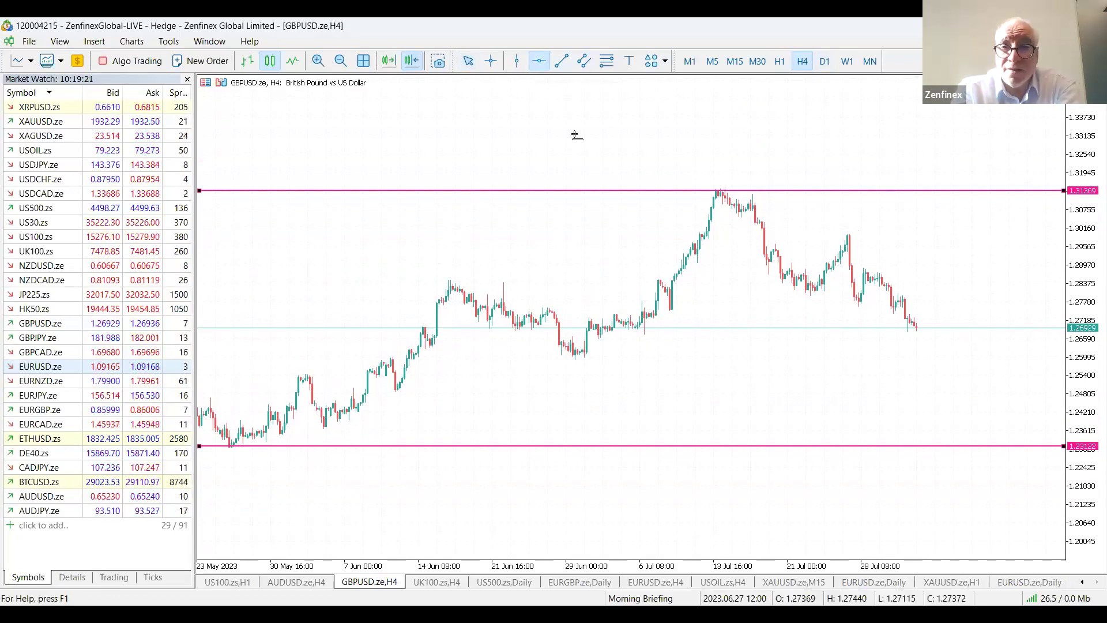
pyautogui.click(583, 353)
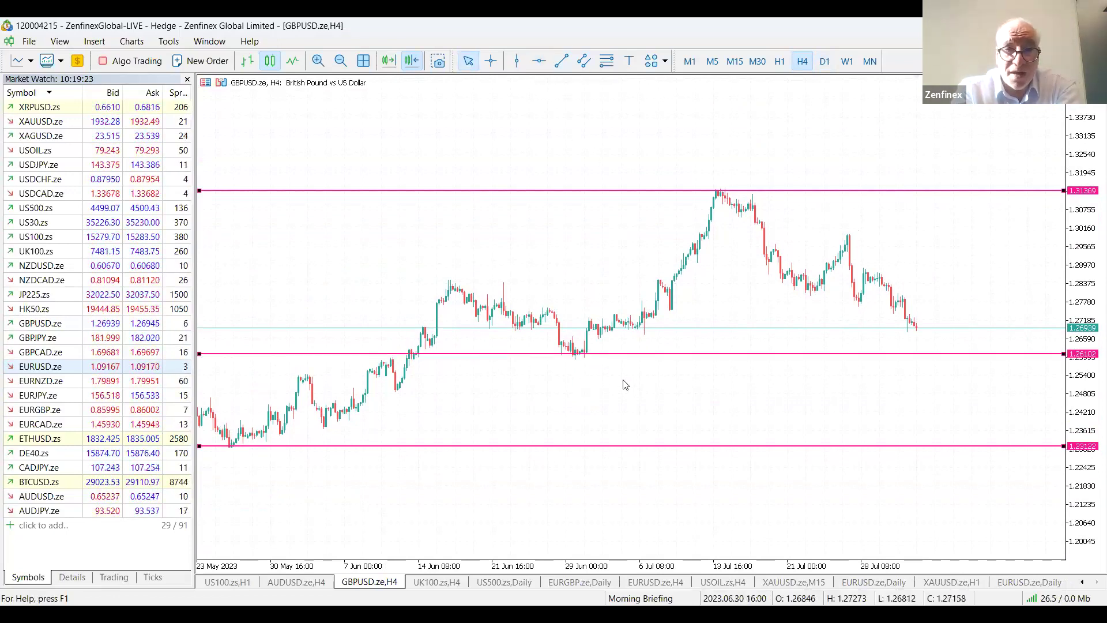
pyautogui.moveTo(1064, 354); pyautogui.dragTo(1065, 363)
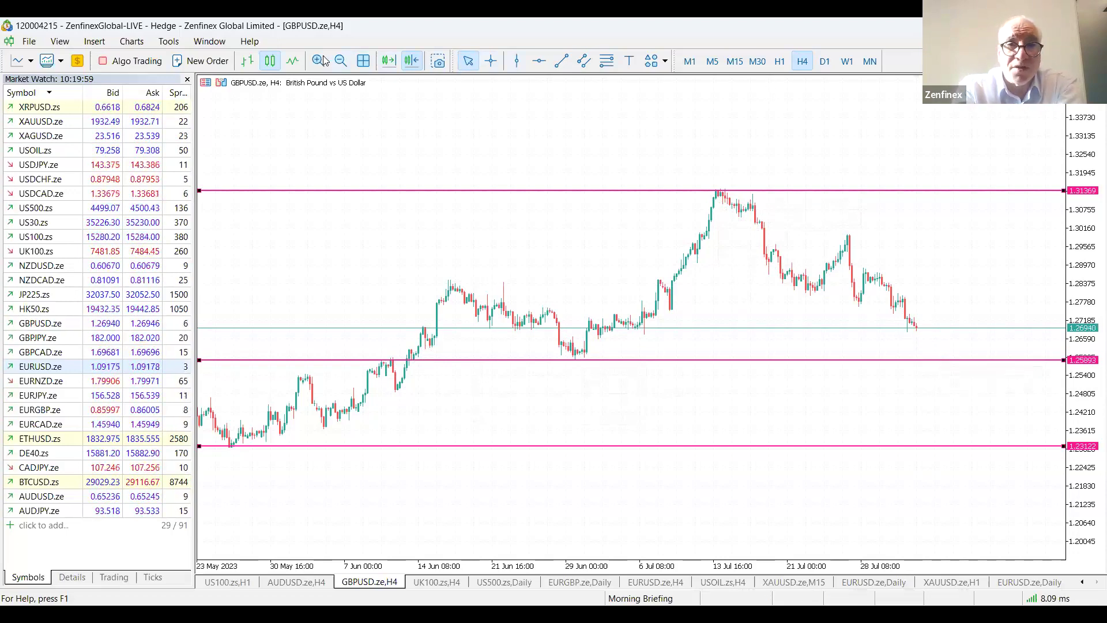
# Step: Add horizontal lines at about 1.2993 on the late-July high and at about 1.2688 just below the current price
pyautogui.click(540, 62)
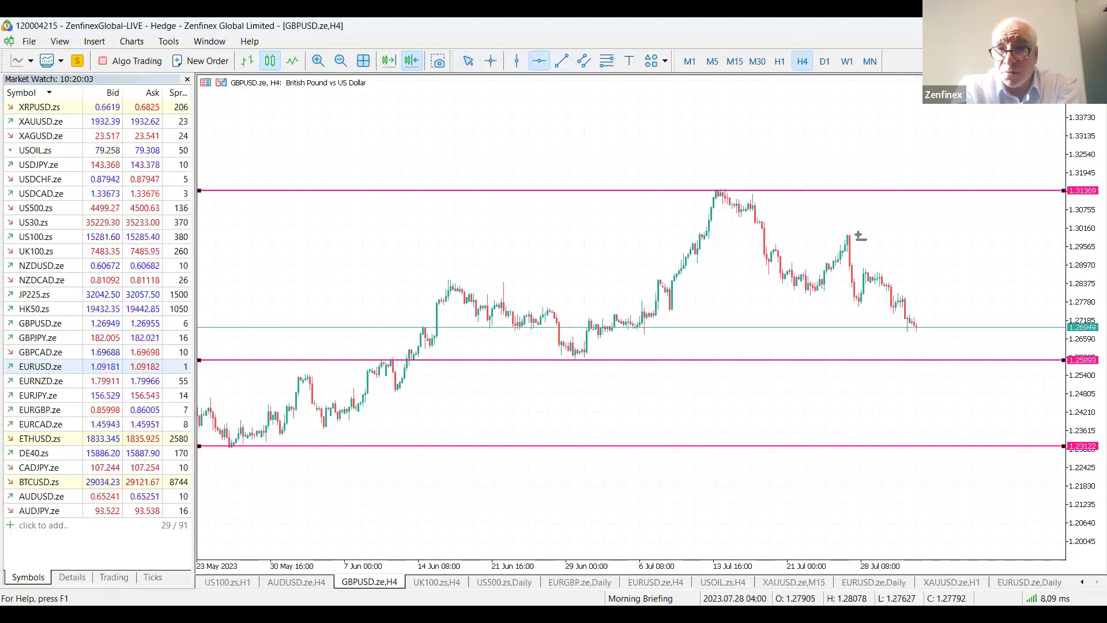
pyautogui.click(885, 235)
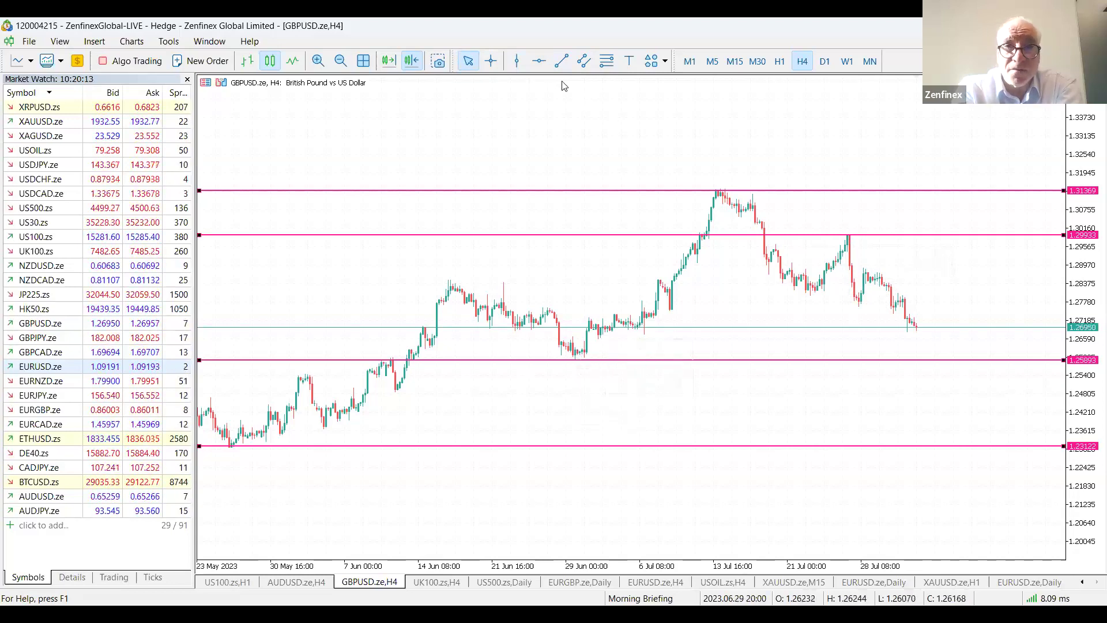
pyautogui.click(539, 61)
pyautogui.click(519, 327)
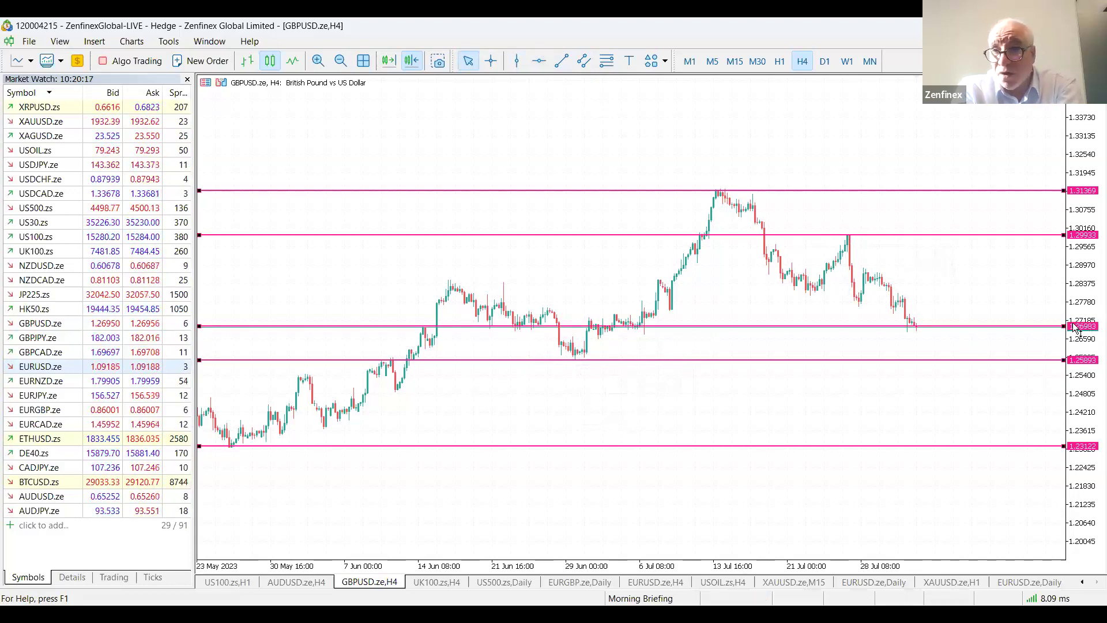
pyautogui.moveTo(1068, 327); pyautogui.dragTo(1065, 335)
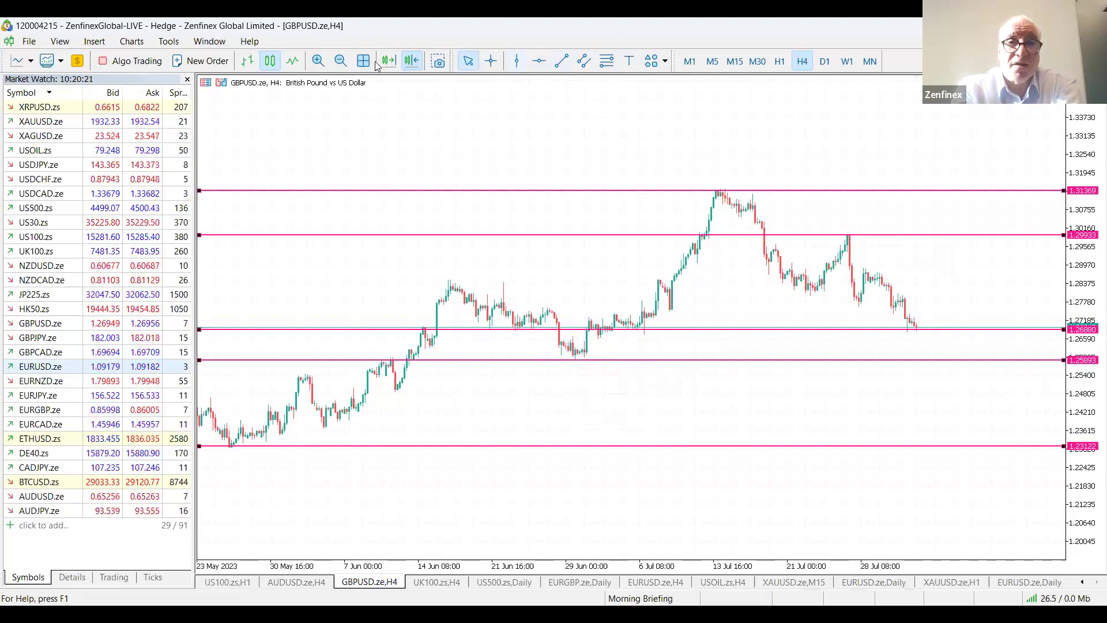
# Step: Raise the horizontal line near the current price to about 1.2701
pyautogui.click(319, 61)
pyautogui.moveTo(1092, 394); pyautogui.dragTo(1092, 462)
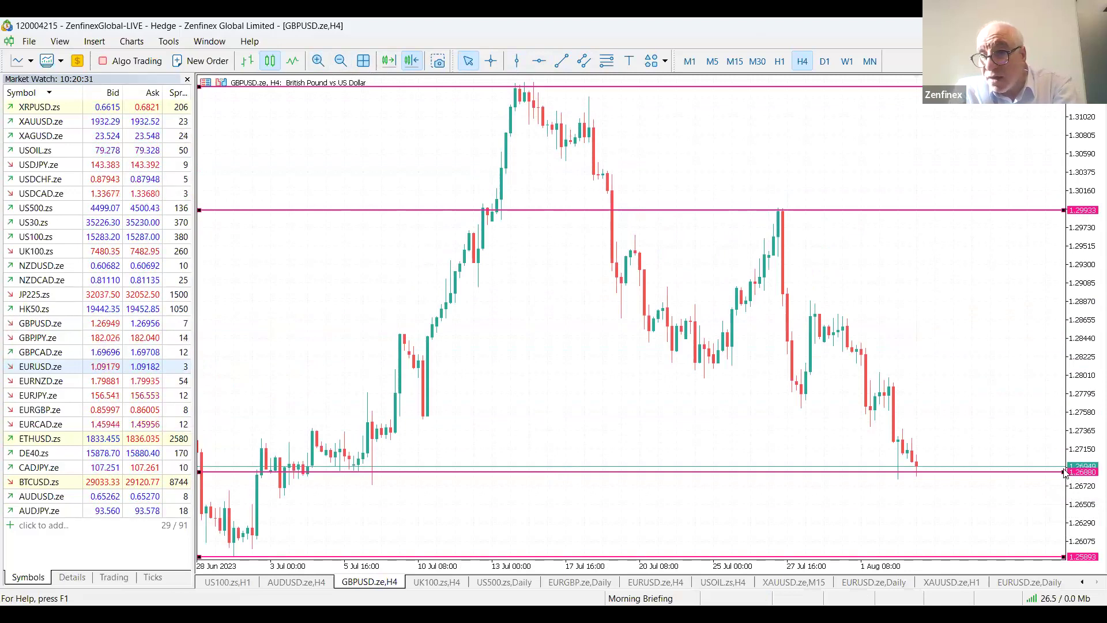
pyautogui.moveTo(1064, 475)
pyautogui.mouseDown()
pyautogui.moveTo(1064, 490)
pyautogui.moveTo(1067, 468)
pyautogui.mouseUp()
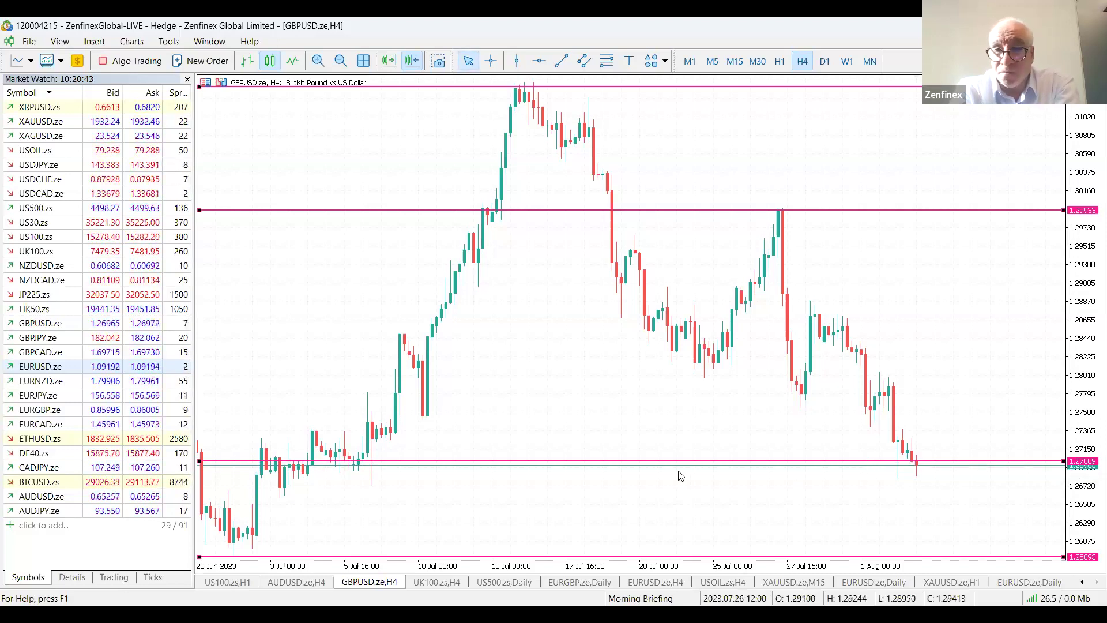
# Step: Draw a short trendline above the early-August swing high at about 1.2805
pyautogui.moveTo(637, 487); pyautogui.dragTo(775, 484)
pyautogui.moveTo(1091, 150); pyautogui.dragTo(1092, 242)
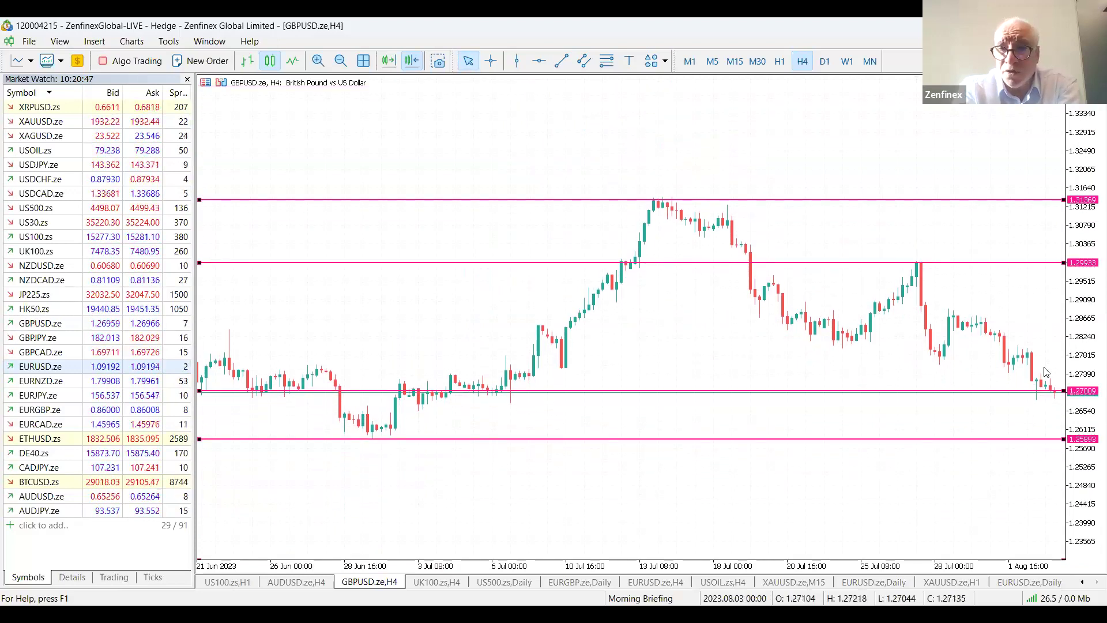
pyautogui.moveTo(1000, 478); pyautogui.dragTo(862, 486)
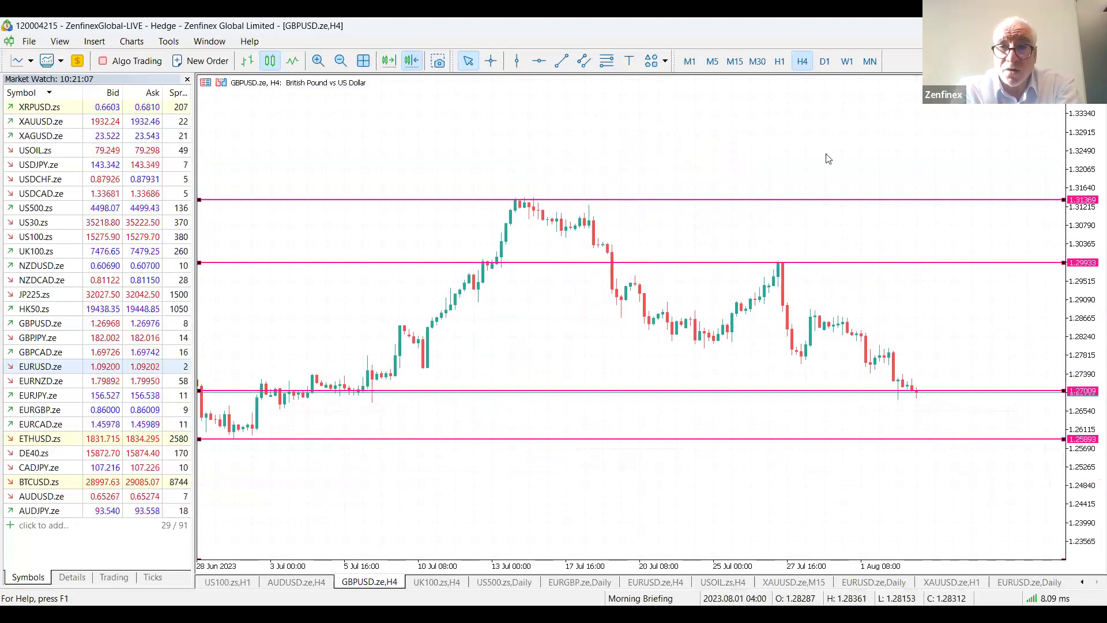
pyautogui.click(561, 61)
pyautogui.moveTo(879, 345); pyautogui.dragTo(908, 342)
# Step: Try a horizontal line at about 1.2888 on the 28 July swing high, and delete it
pyautogui.click(539, 61)
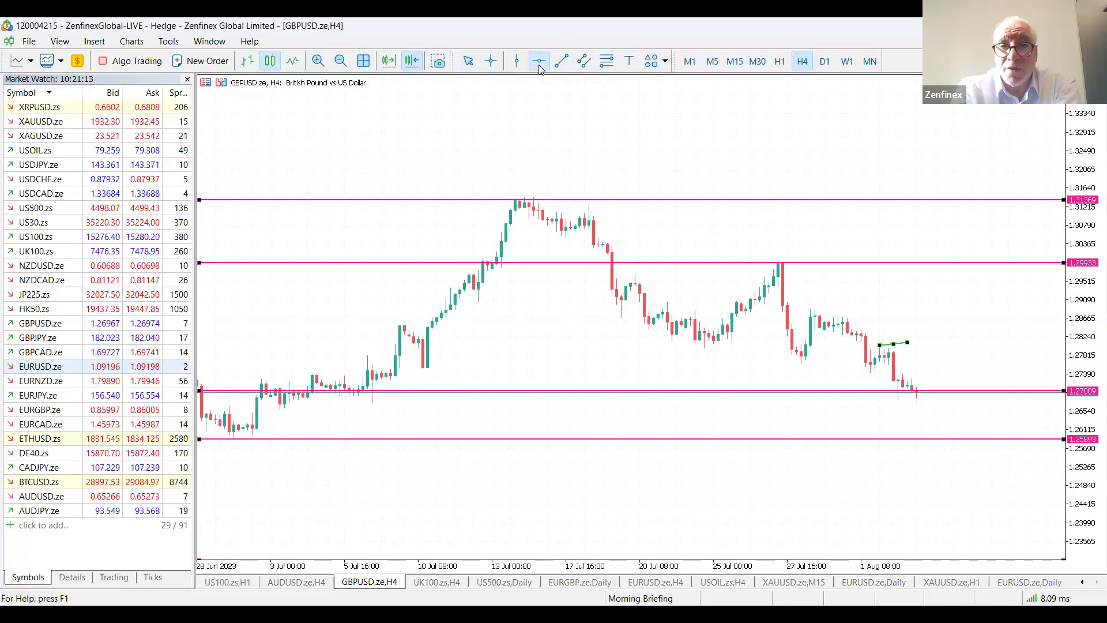
pyautogui.click(808, 310)
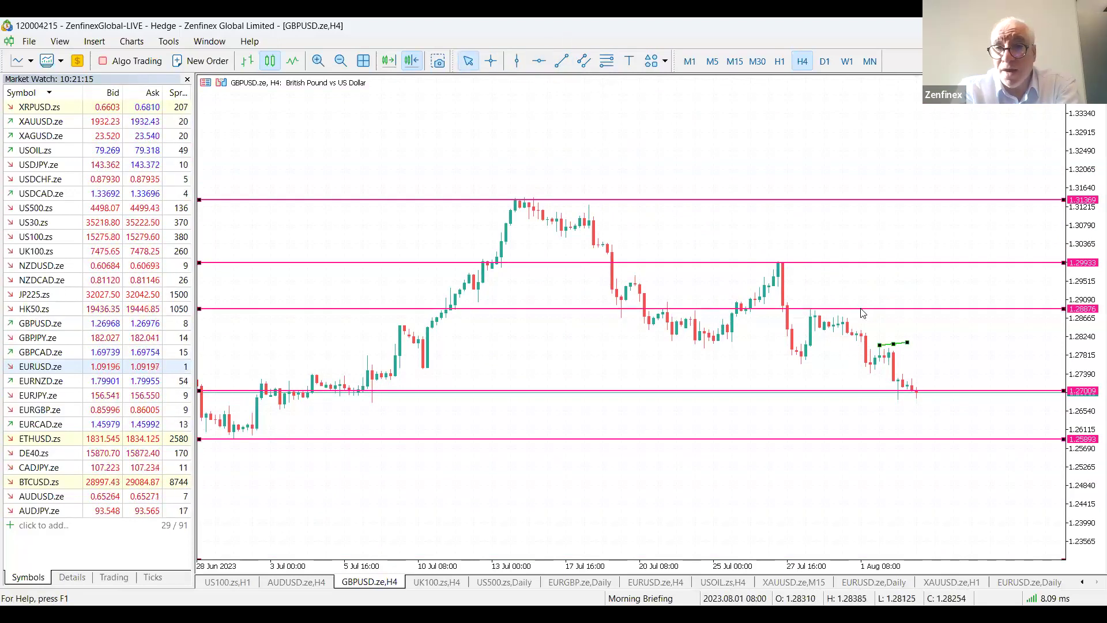
pyautogui.rightClick(1065, 310)
pyautogui.click(994, 361)
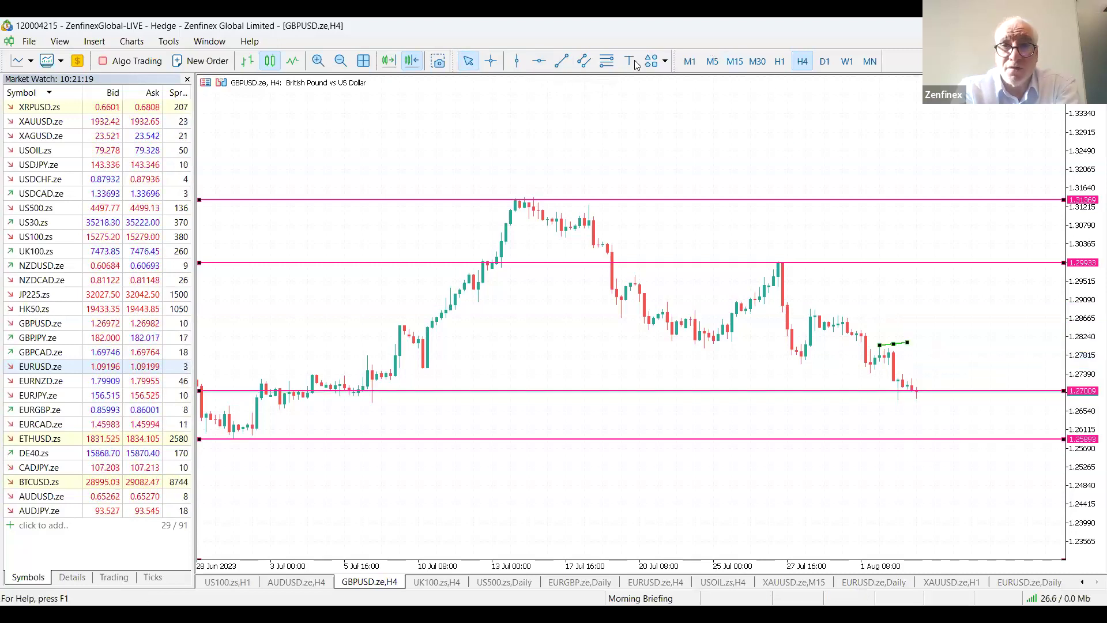
# Step: Draw a short trendline at about 1.2888 above the 28 July swing high, and lower the end of the early-August trendline
pyautogui.click(564, 63)
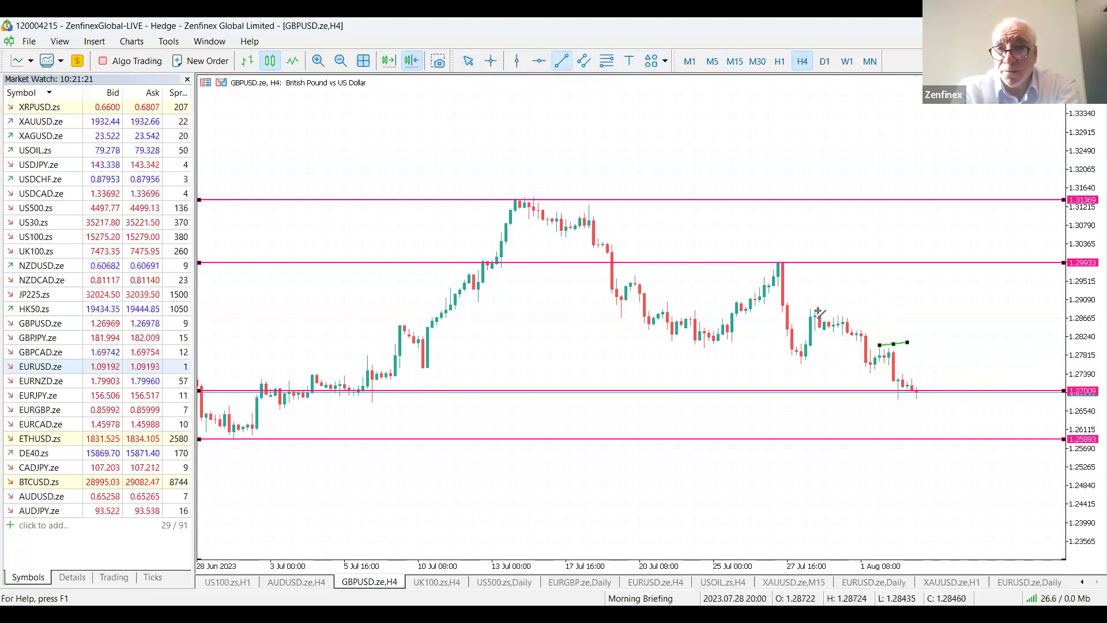
pyautogui.moveTo(809, 310); pyautogui.dragTo(857, 309)
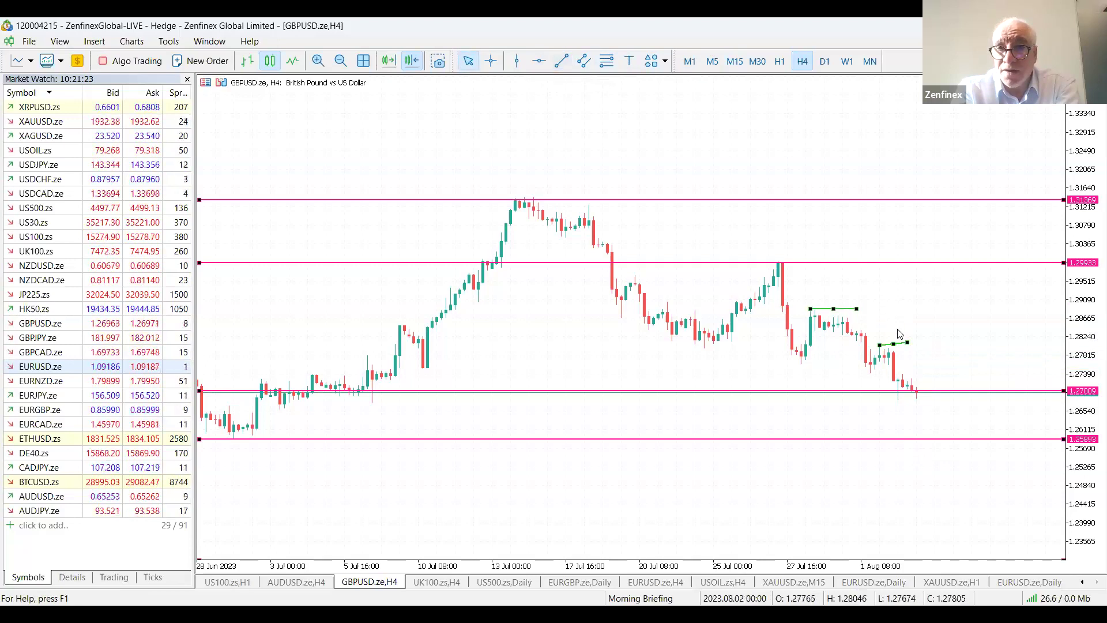
pyautogui.moveTo(910, 343); pyautogui.dragTo(913, 351)
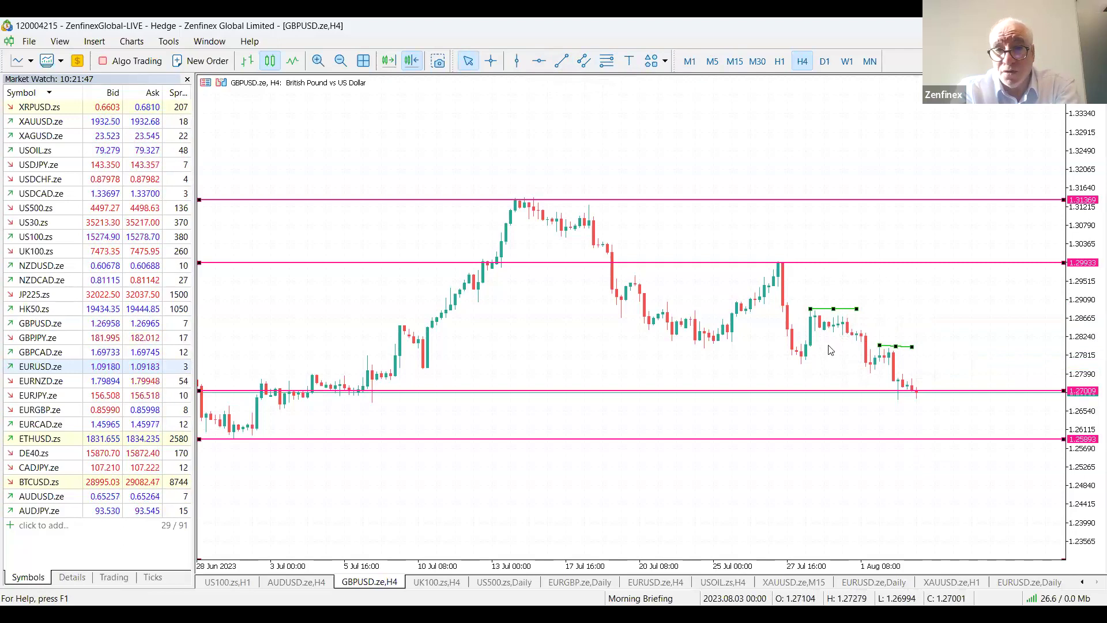
# Step: Draw a rectangle zone from about 1.2560 to 1.2605 around the late-June low, and extend it past the latest candle
pyautogui.scroll(5, 421, 477)
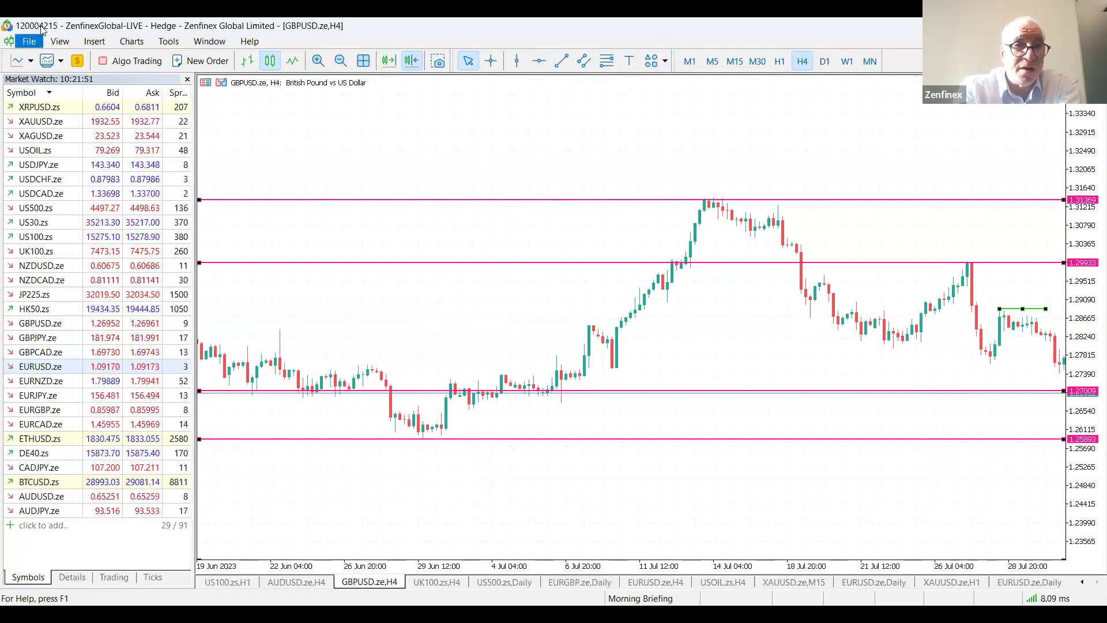
pyautogui.click(94, 41)
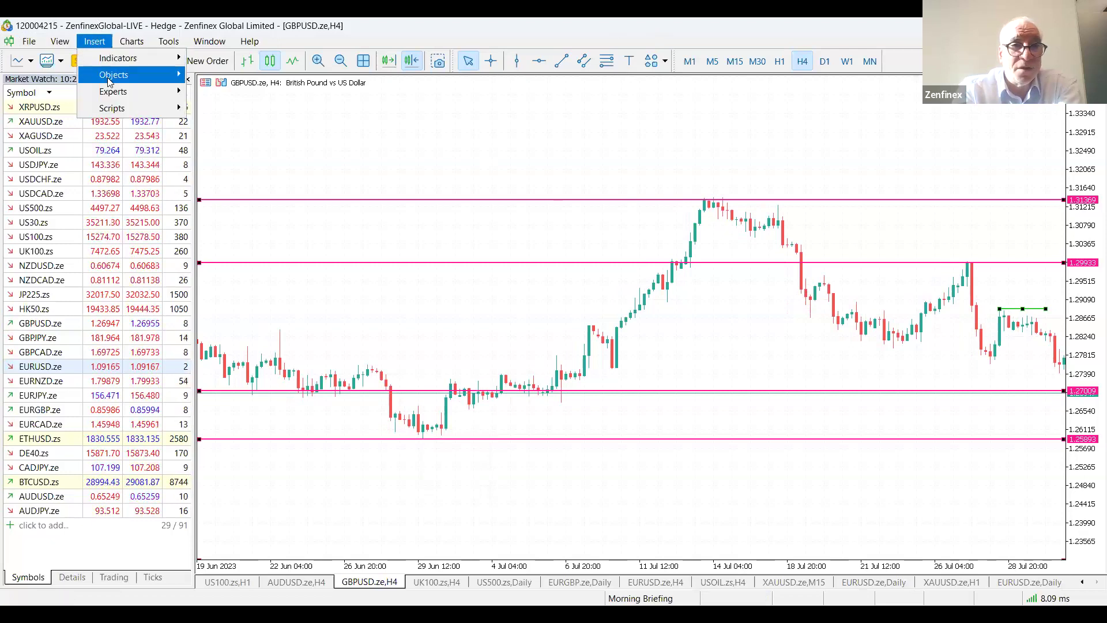
pyautogui.moveTo(157, 77)
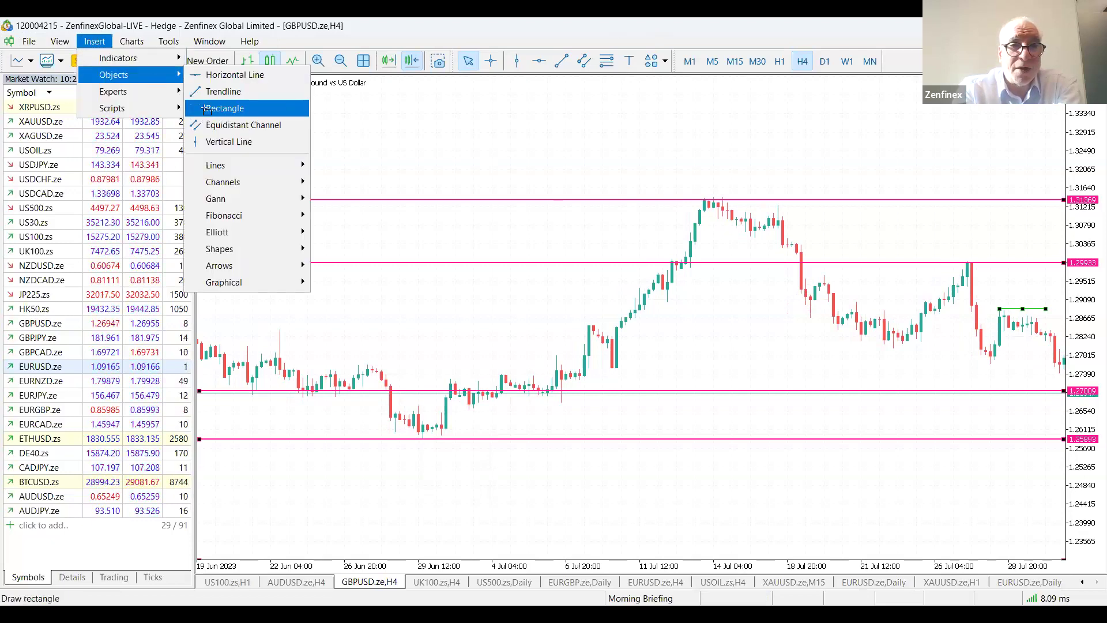
pyautogui.click(206, 109)
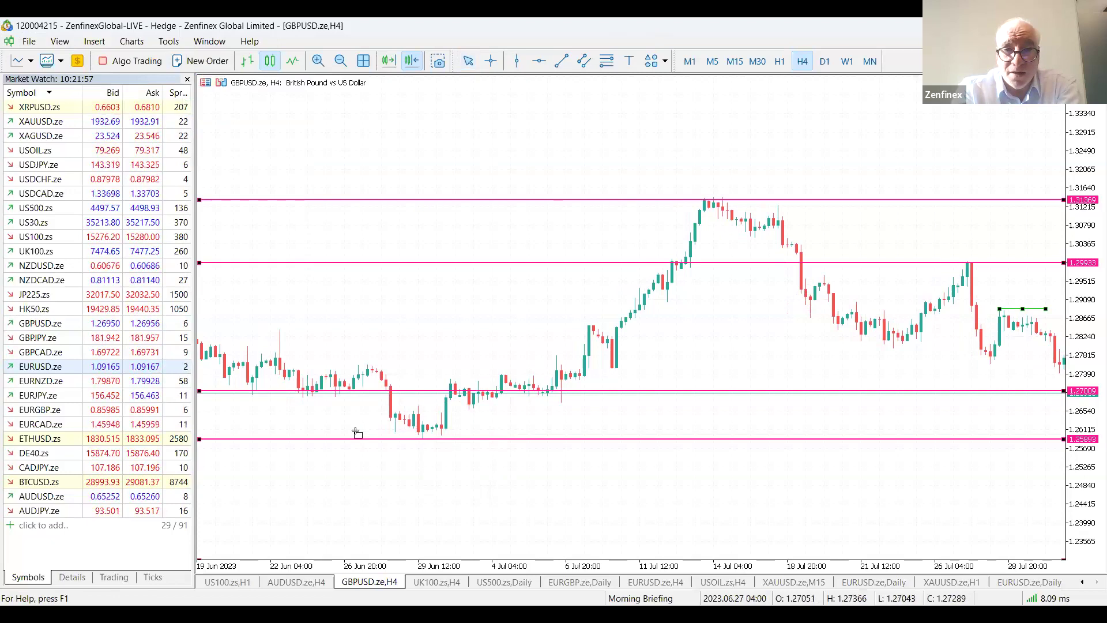
pyautogui.moveTo(483, 440); pyautogui.dragTo(1060, 452)
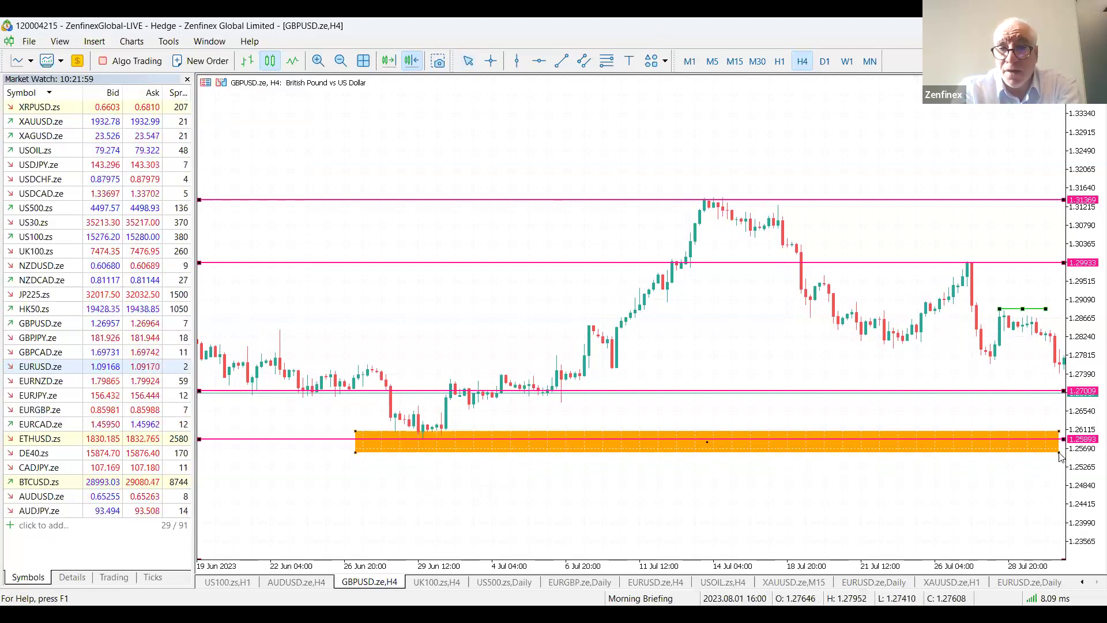
pyautogui.scroll(-3, 958, 489)
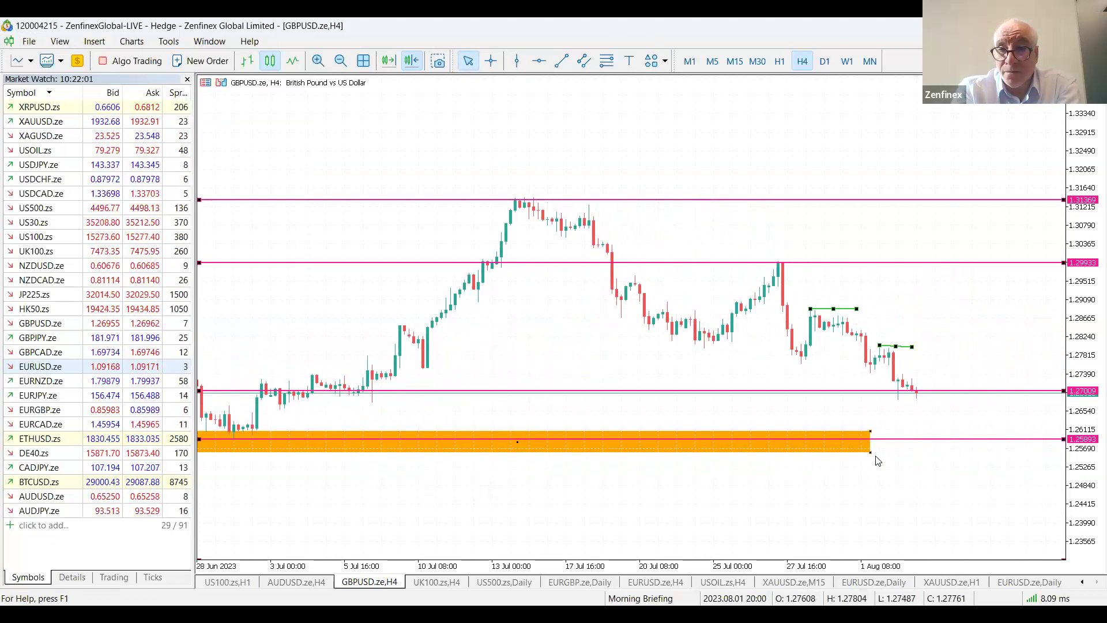
pyautogui.moveTo(871, 457); pyautogui.dragTo(984, 457)
pyautogui.scroll(5, 466, 483)
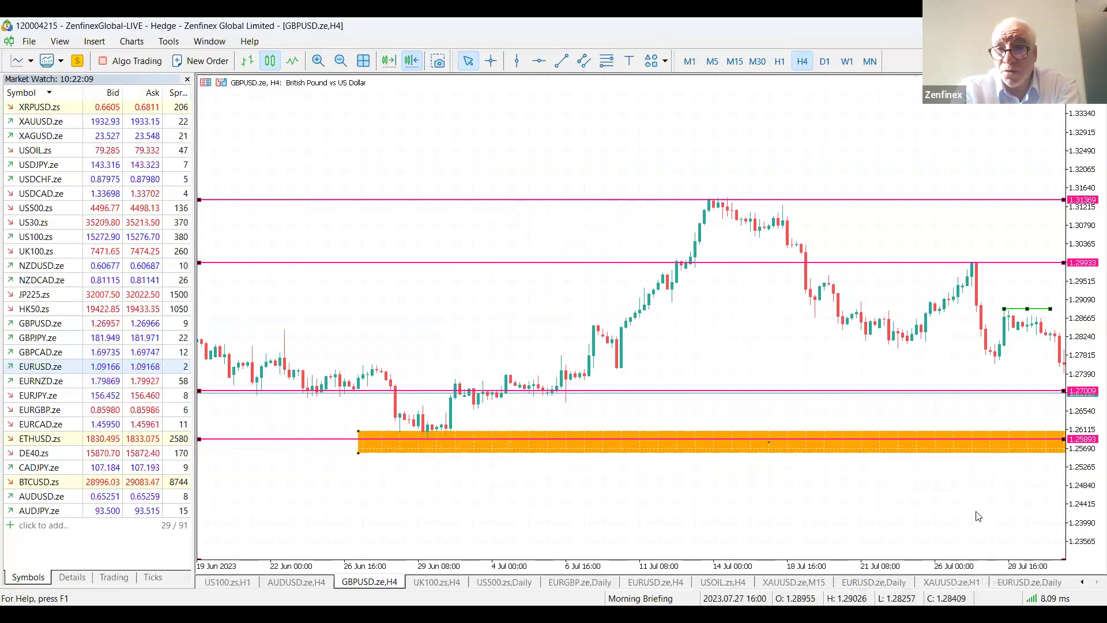
pyautogui.scroll(-5, 761, 499)
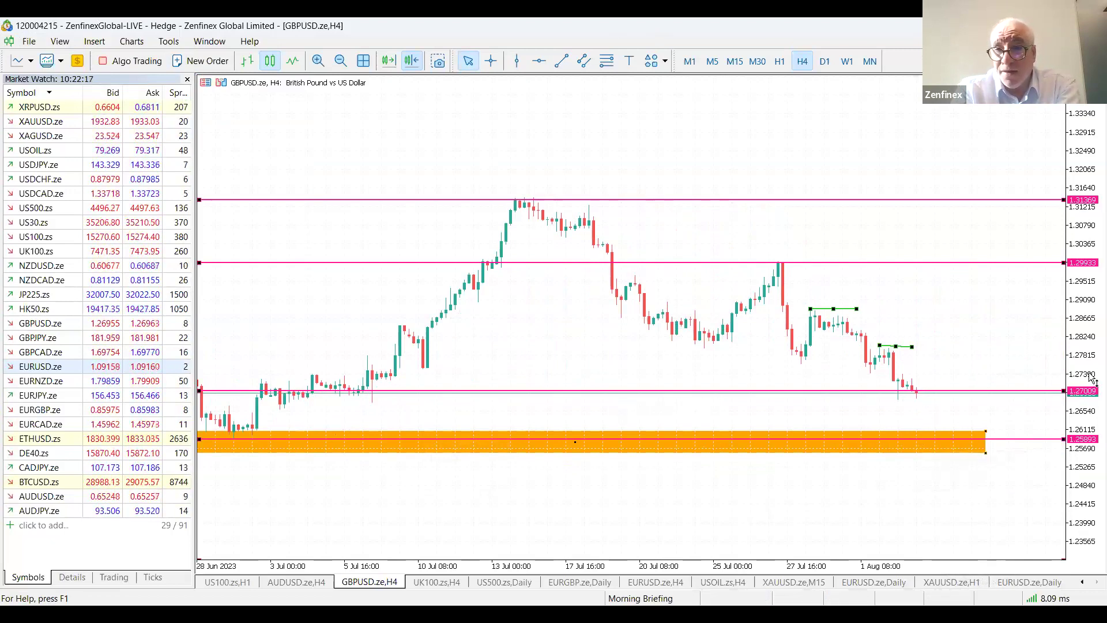
pyautogui.moveTo(1092, 353); pyautogui.dragTo(984, 446)
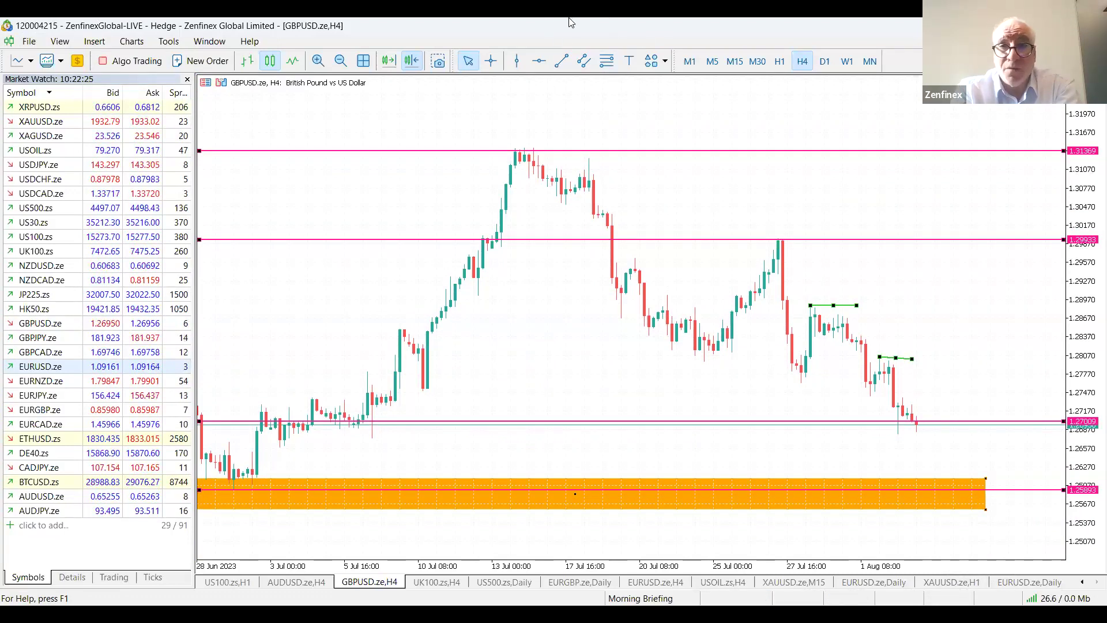
# Step: Switch the GBPUSD chart to the H1 timeframe and realign the green trendlines along the early-August and 28 July swing highs
pyautogui.click(782, 61)
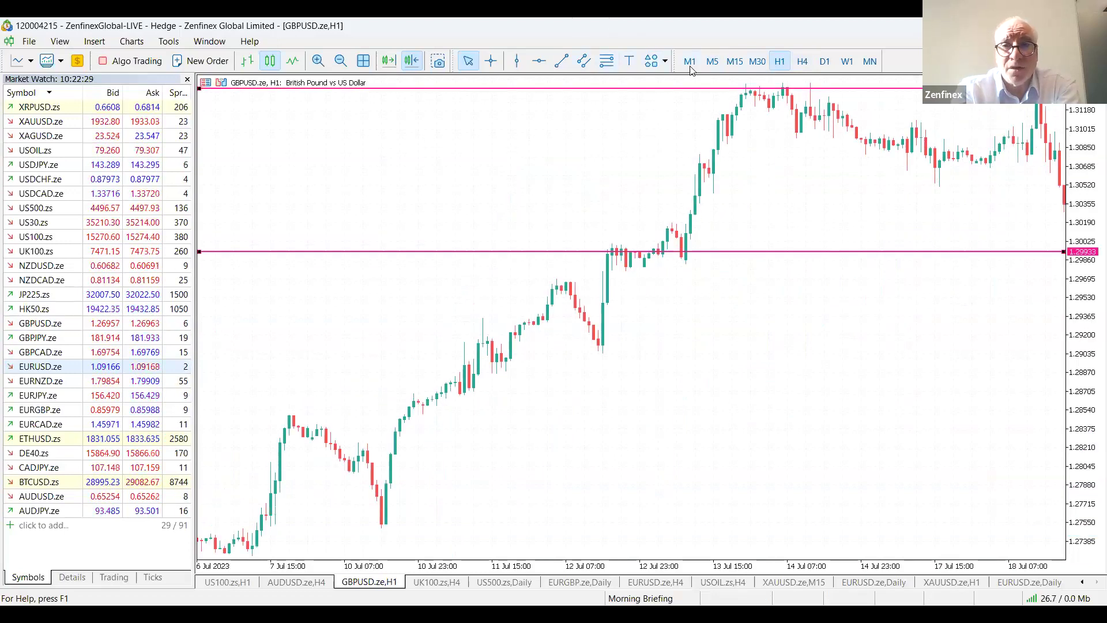
pyautogui.click(417, 63)
pyautogui.moveTo(1092, 132); pyautogui.dragTo(1090, 242)
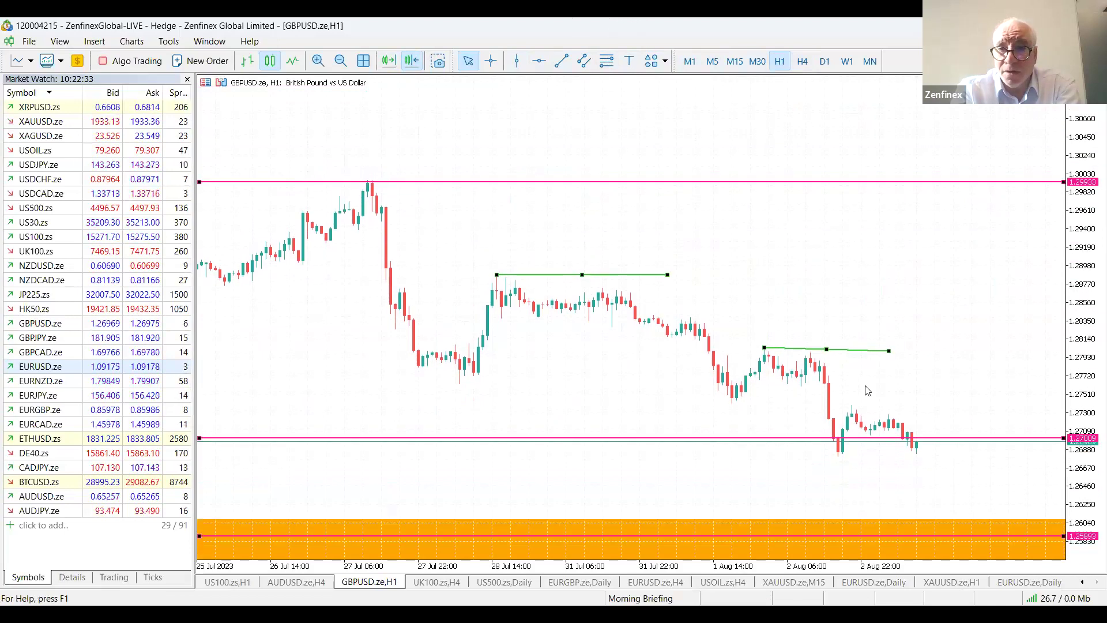
pyautogui.moveTo(765, 348); pyautogui.dragTo(747, 355)
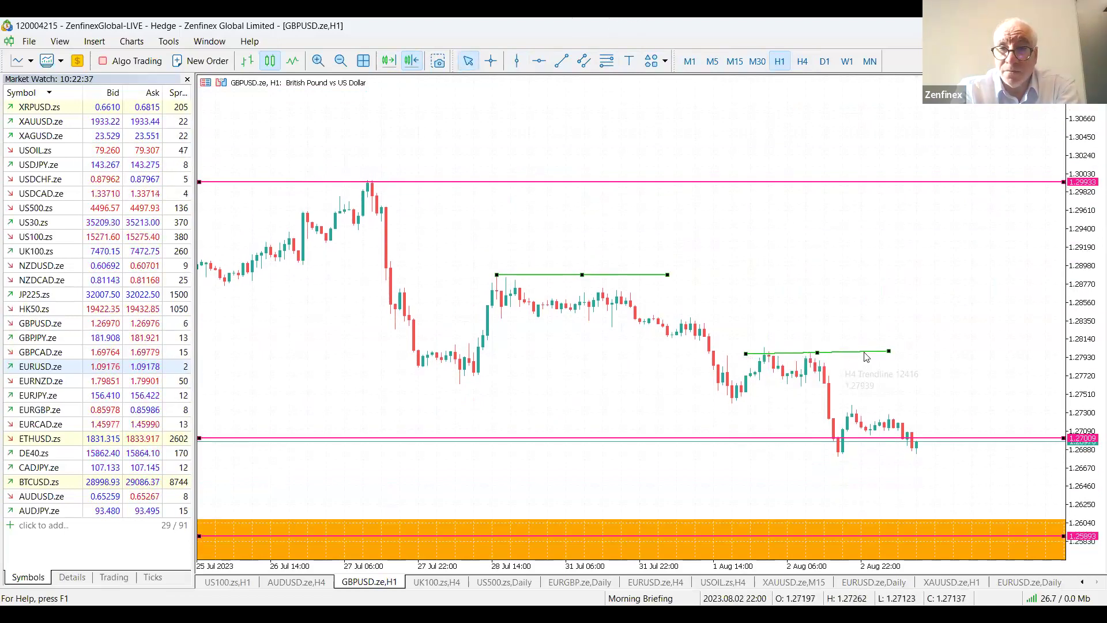
pyautogui.moveTo(818, 353); pyautogui.dragTo(821, 354)
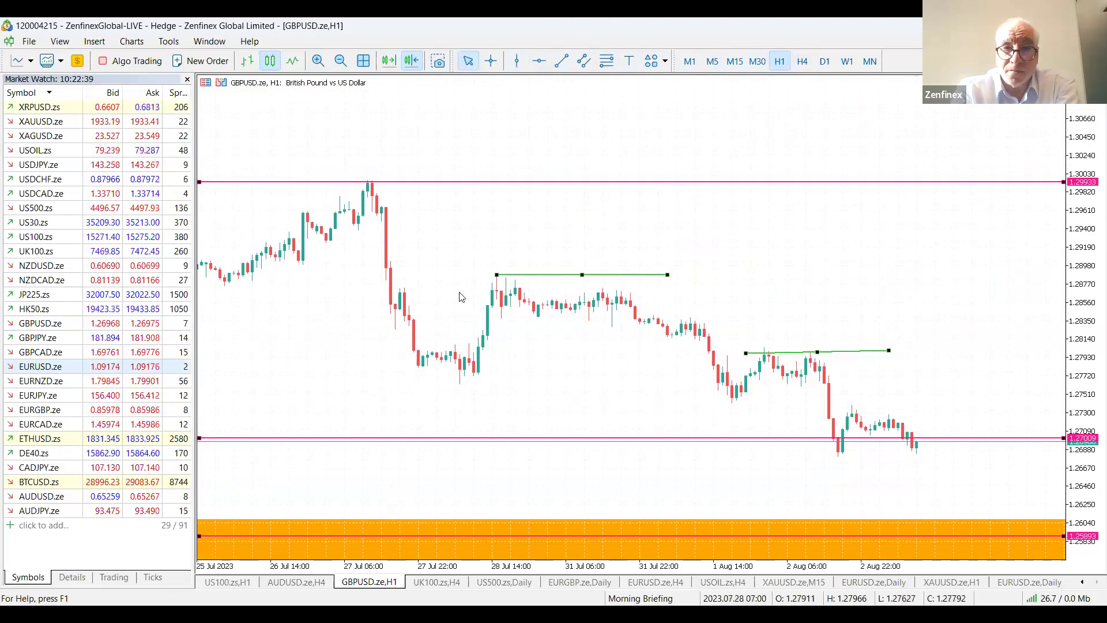
pyautogui.moveTo(584, 278); pyautogui.dragTo(568, 280)
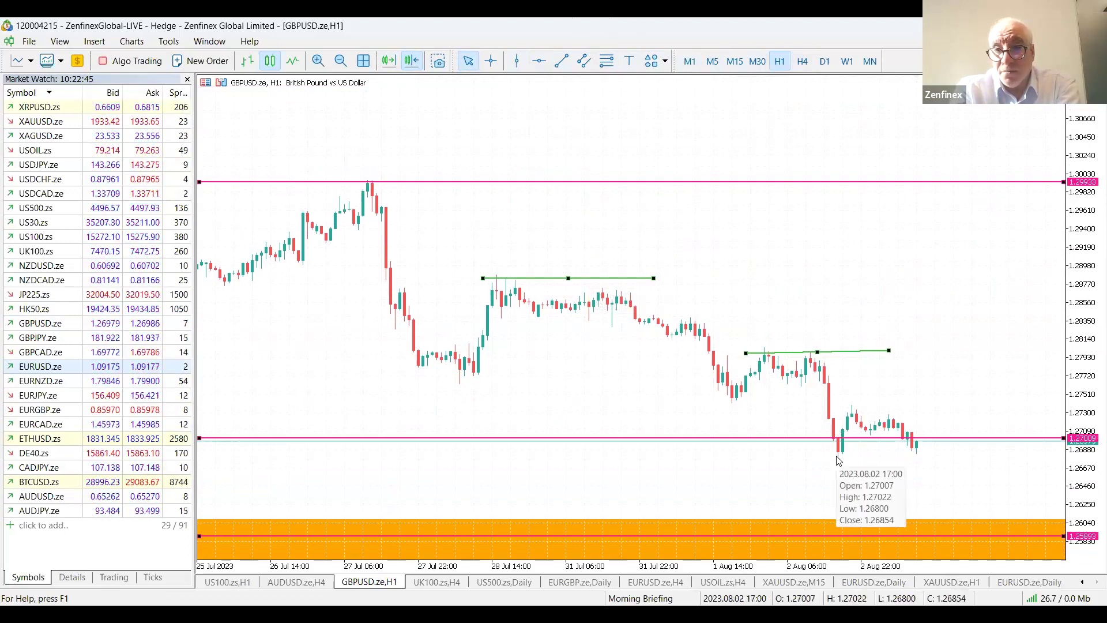
# Step: Draw a rectangle zone from about 1.2680 to 1.2738 around the 2–3 August consolidation, extending past the latest candle
pyautogui.moveTo(831, 465)
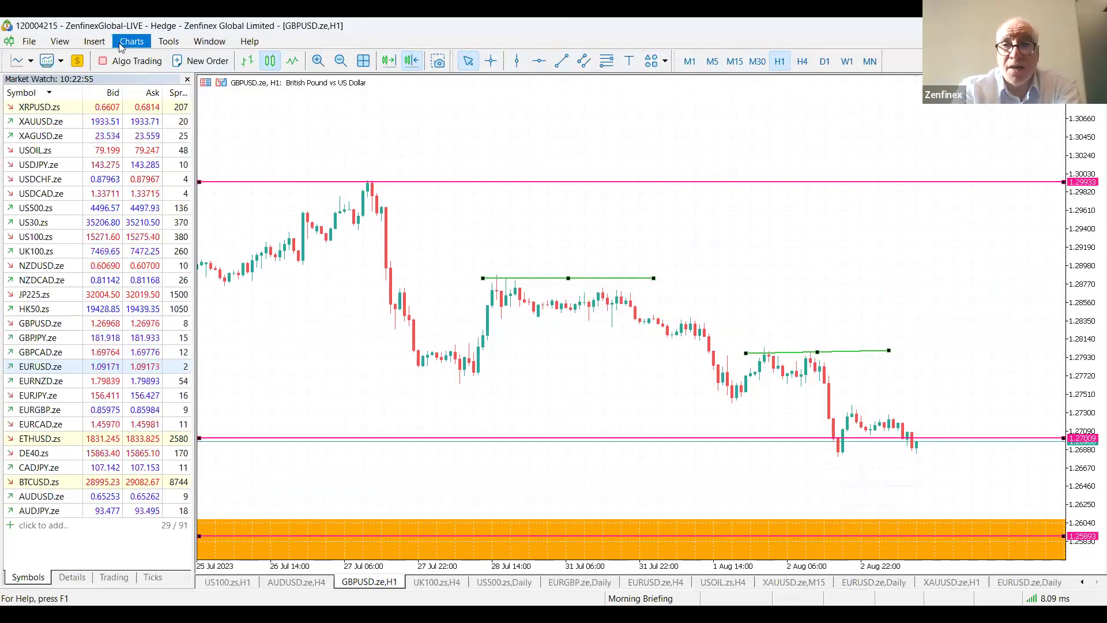
pyautogui.click(103, 42)
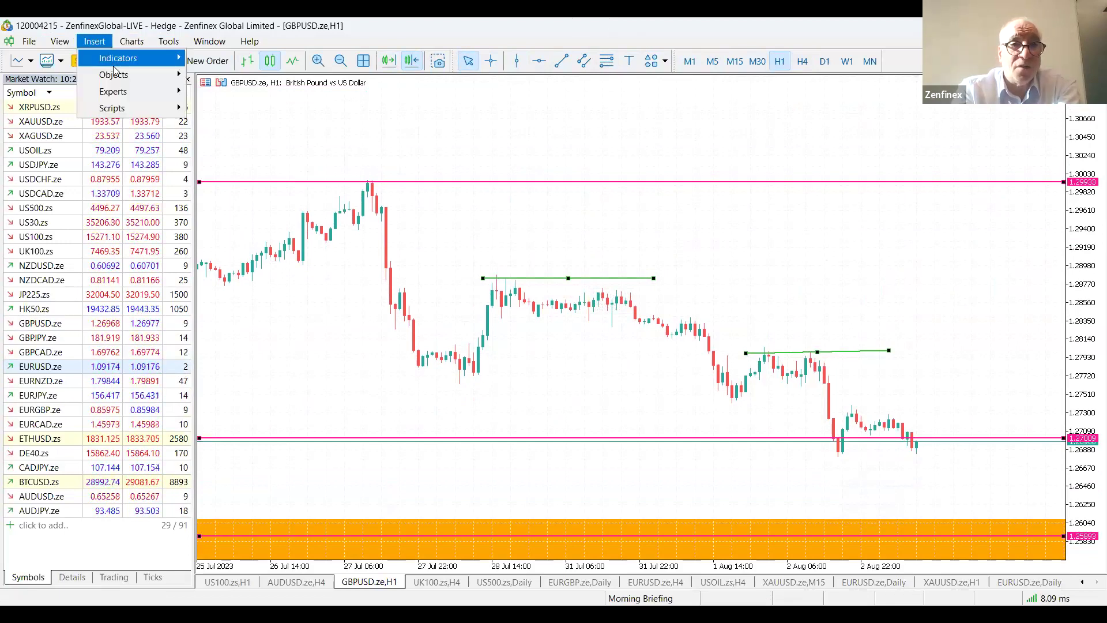
pyautogui.moveTo(119, 78)
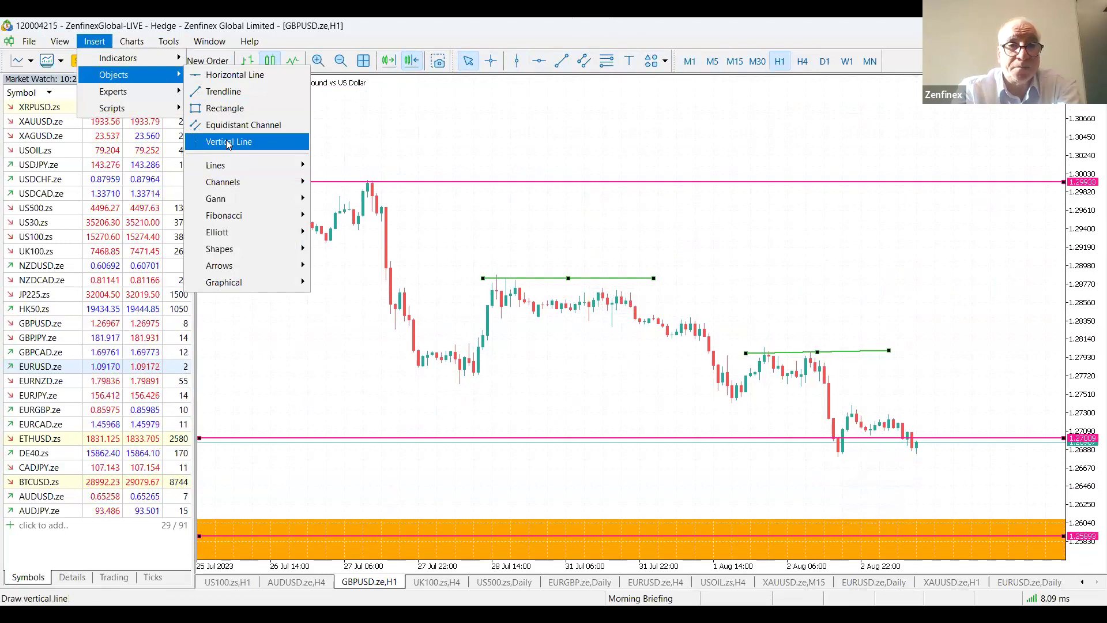
pyautogui.click(225, 108)
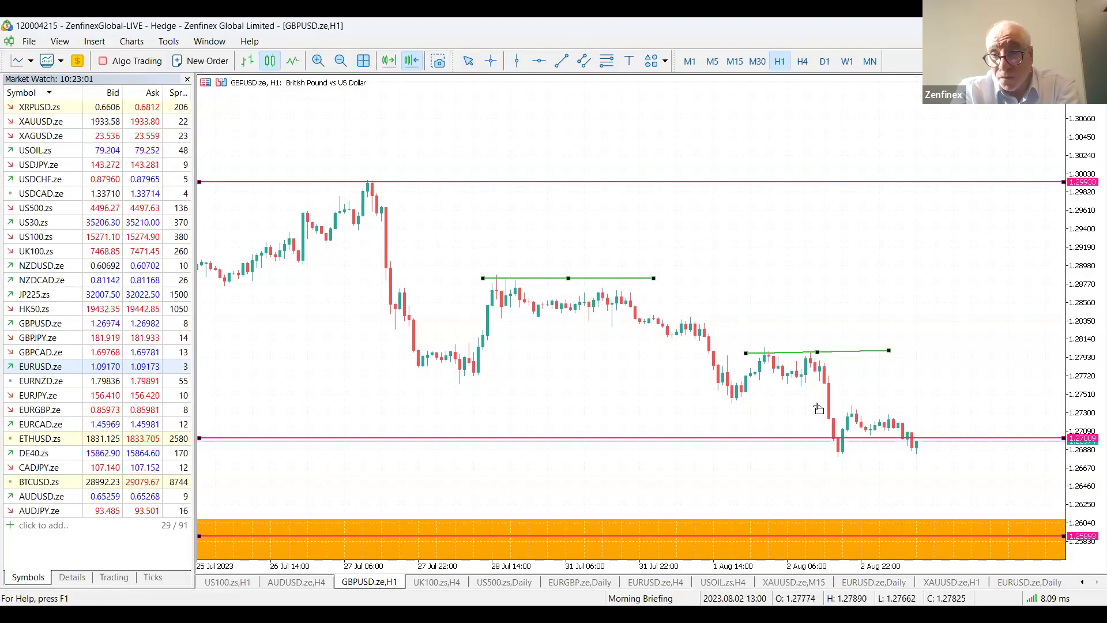
pyautogui.moveTo(823, 405); pyautogui.dragTo(1004, 458)
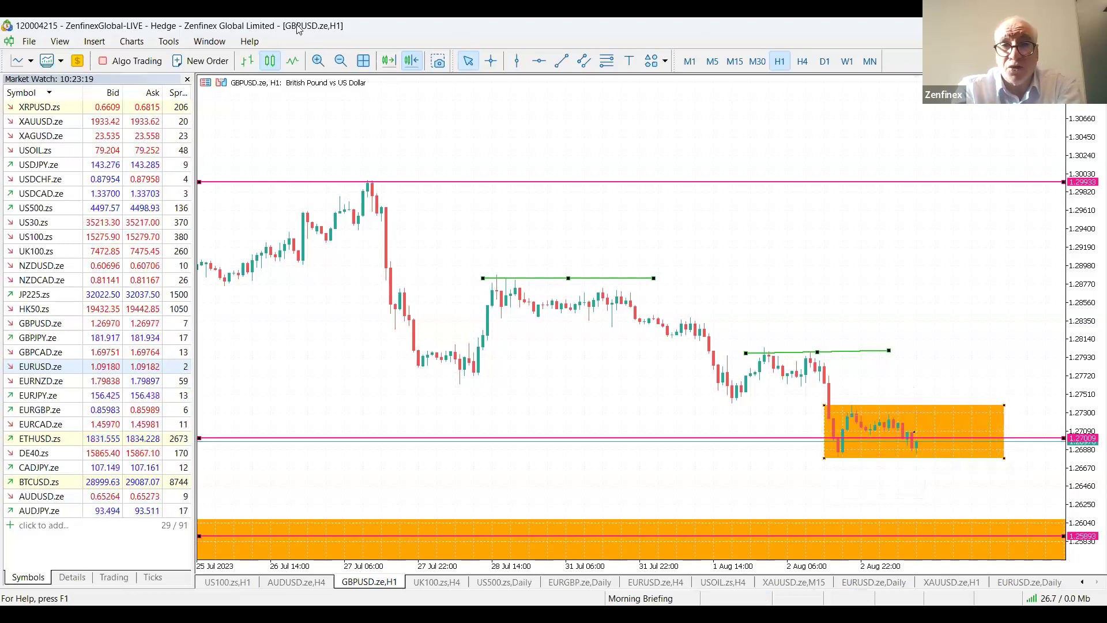
# Step: Draw three connected trendlines projecting a bullish break from about 1.2740 to 1.2755, back to 1.2738, and up to 1.2804
pyautogui.click(319, 60)
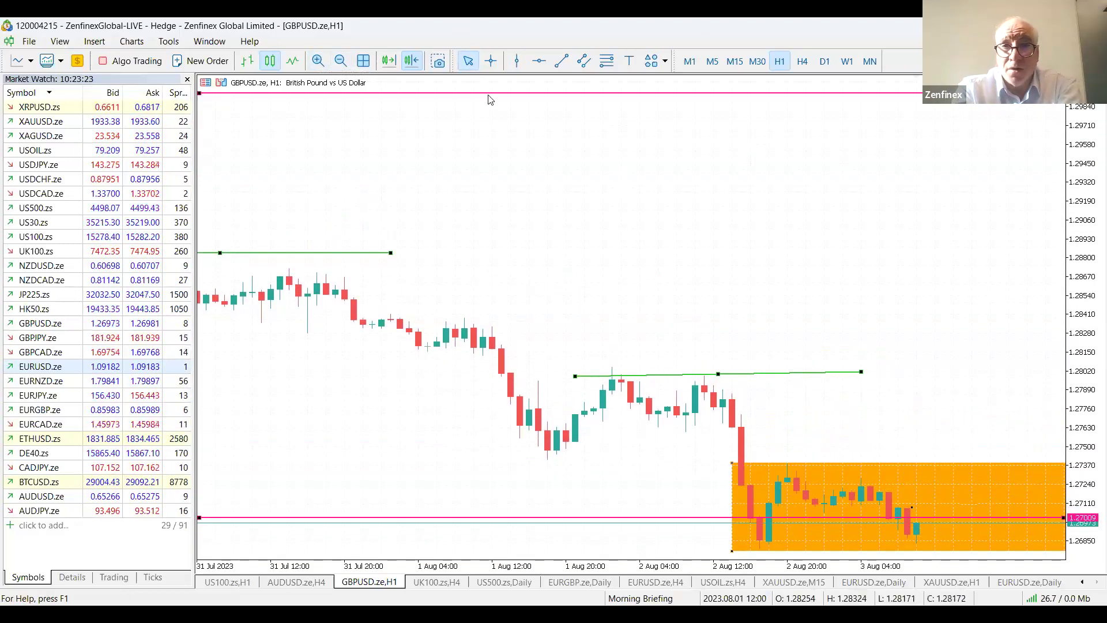
pyautogui.click(321, 63)
pyautogui.moveTo(1088, 164)
pyautogui.mouseDown()
pyautogui.moveTo(1088, 193)
pyautogui.moveTo(1088, 173)
pyautogui.mouseUp()
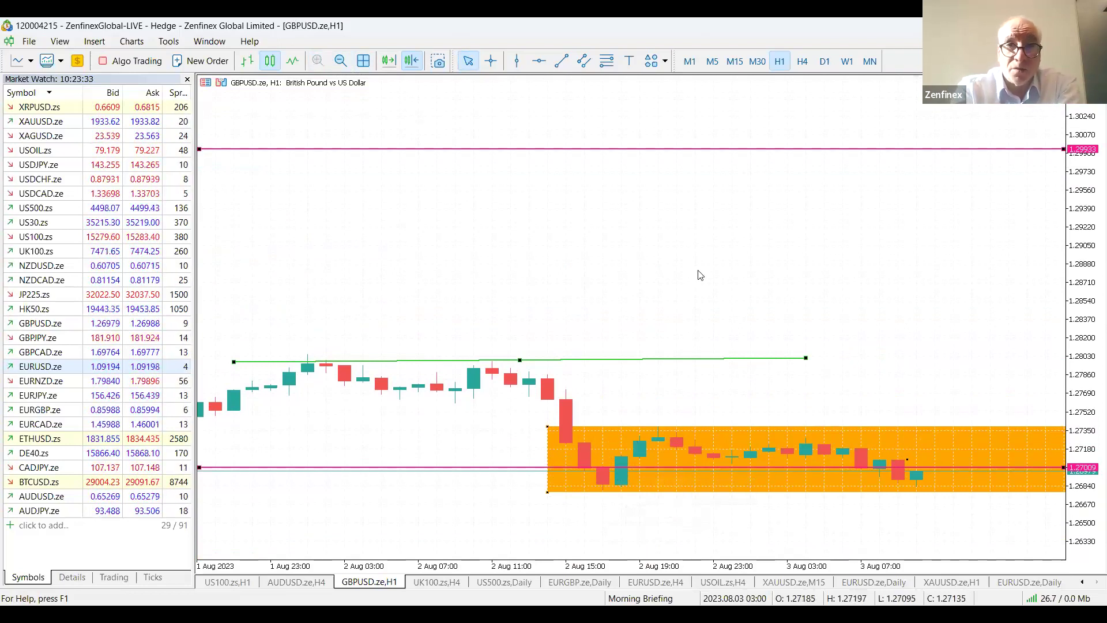
pyautogui.click(342, 60)
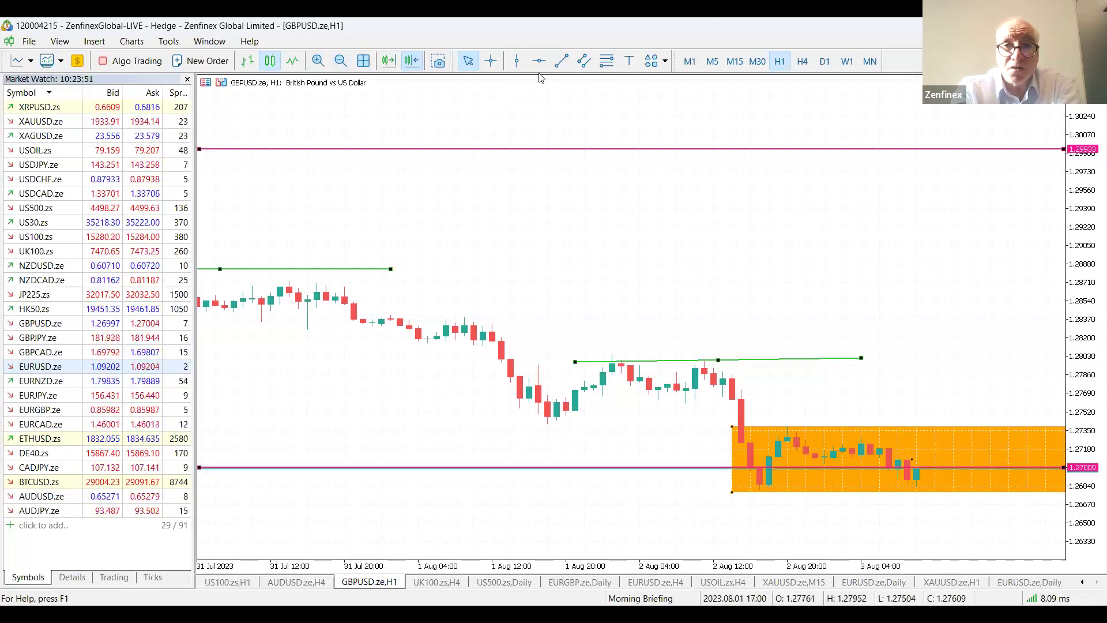
pyautogui.rightClick(542, 98)
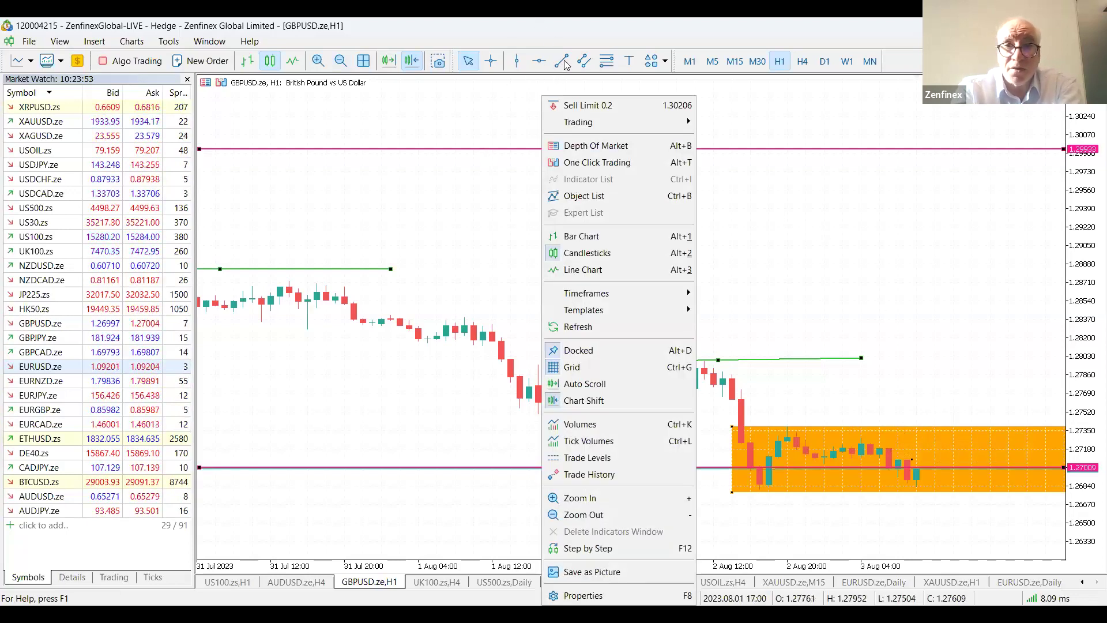
pyautogui.click(565, 62)
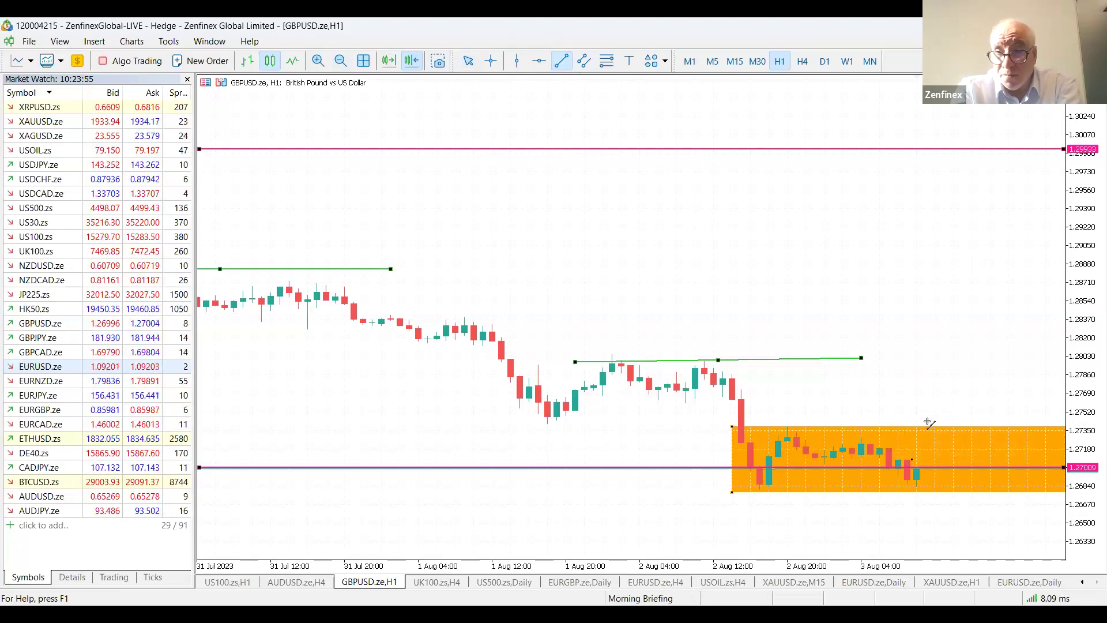
pyautogui.moveTo(913, 425); pyautogui.dragTo(939, 409)
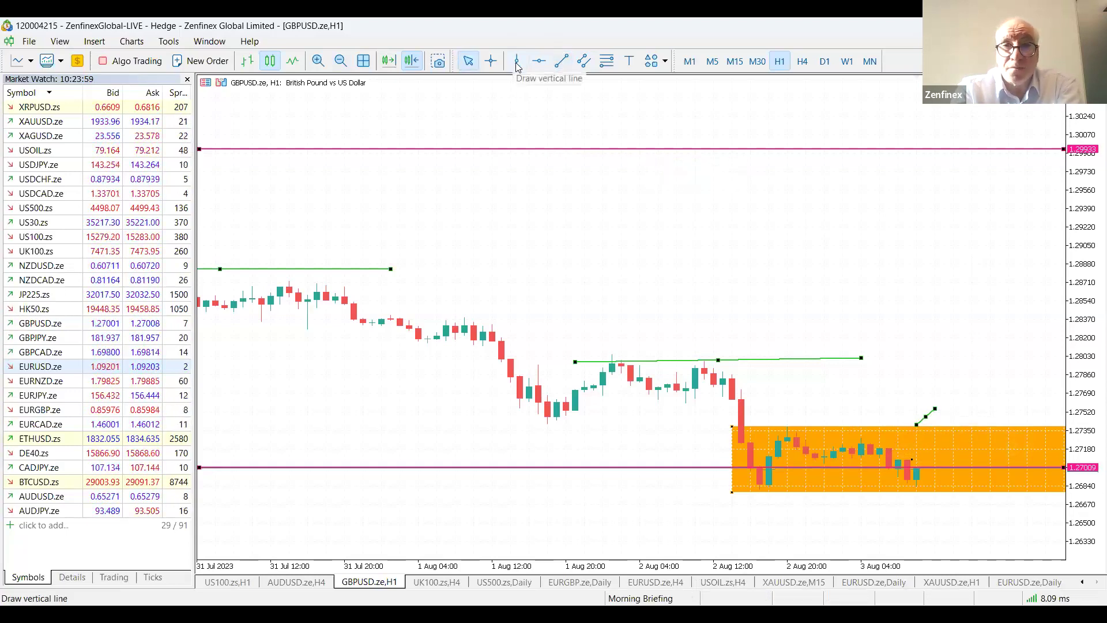
pyautogui.click(561, 61)
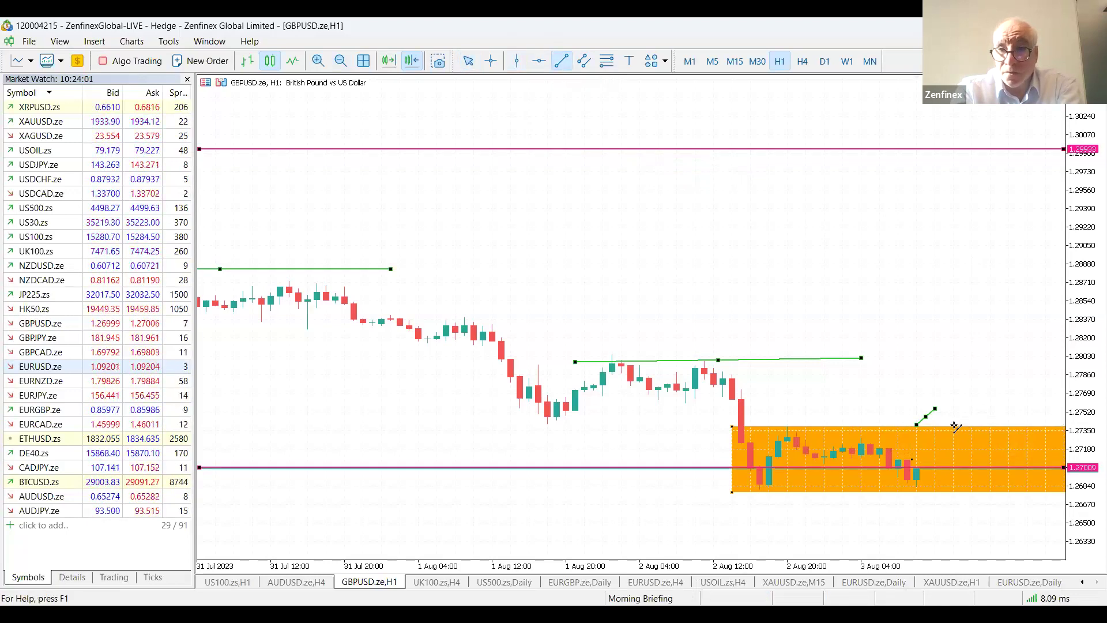
pyautogui.moveTo(946, 418); pyautogui.dragTo(954, 426)
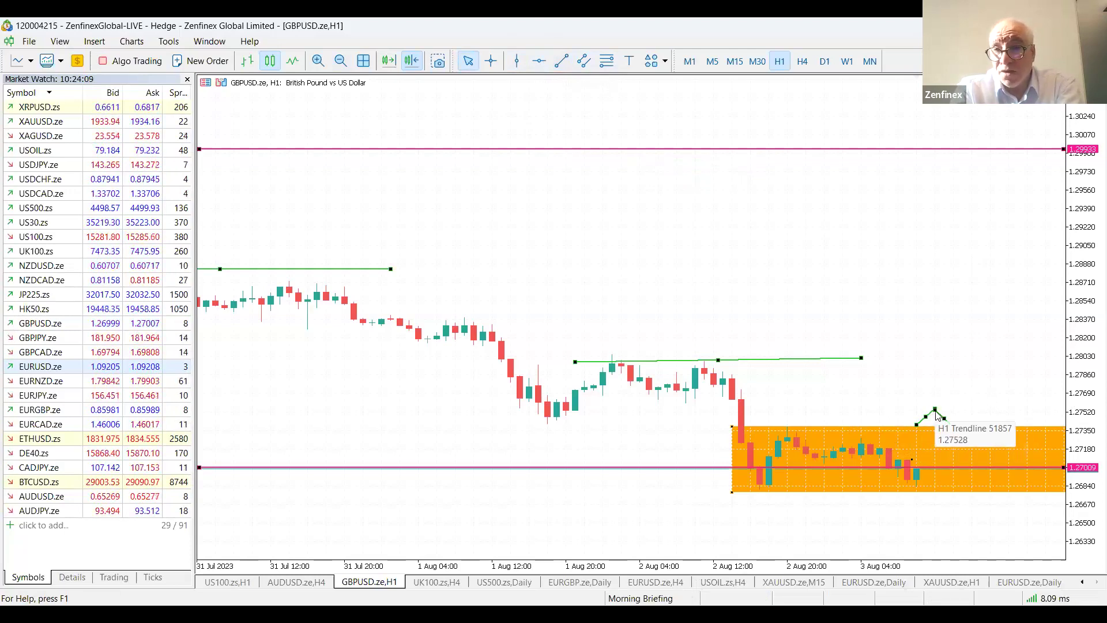
pyautogui.click(563, 61)
pyautogui.moveTo(954, 427); pyautogui.dragTo(1001, 357)
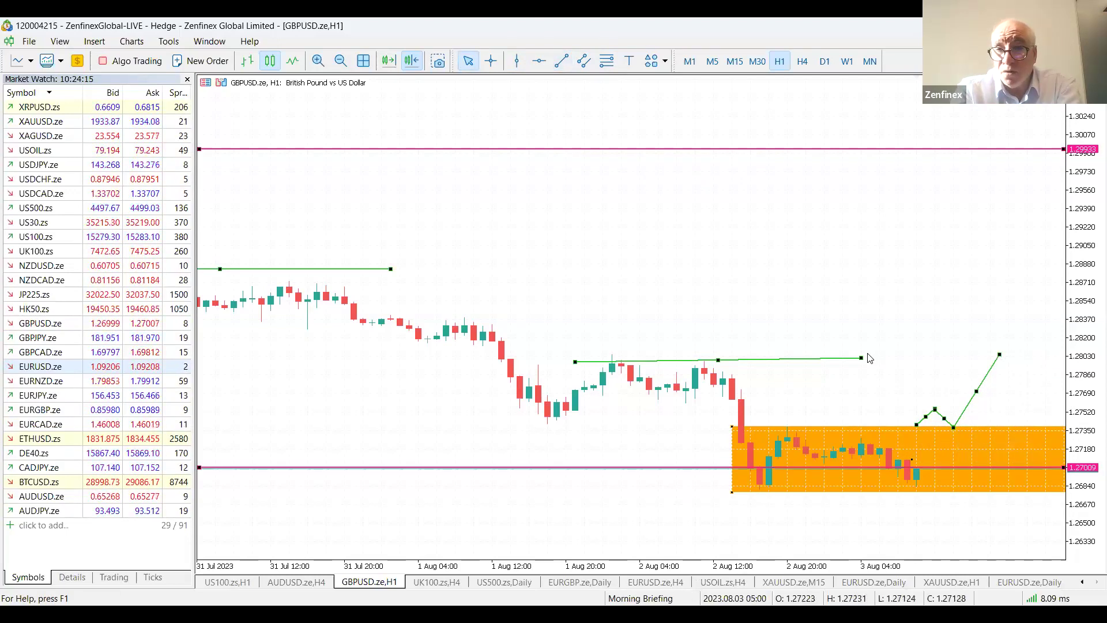
# Step: Raise the bullish projection's end to about 1.2880, and extend both swing-high trendlines forward past the latest candle
pyautogui.moveTo(863, 359); pyautogui.dragTo(1019, 362)
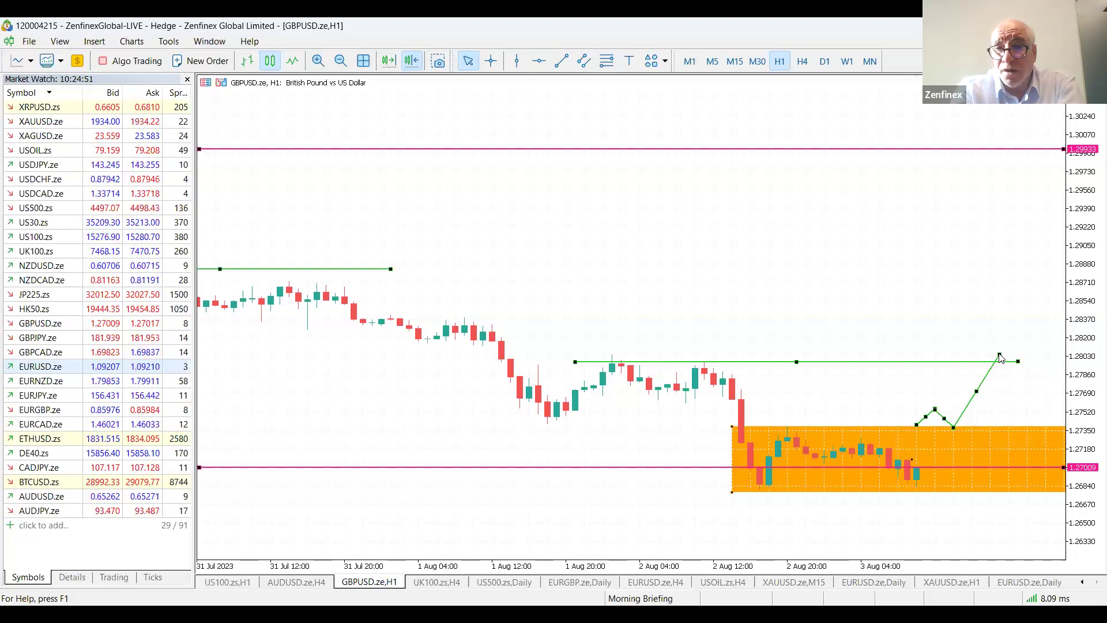
pyautogui.moveTo(1001, 356); pyautogui.dragTo(1036, 272)
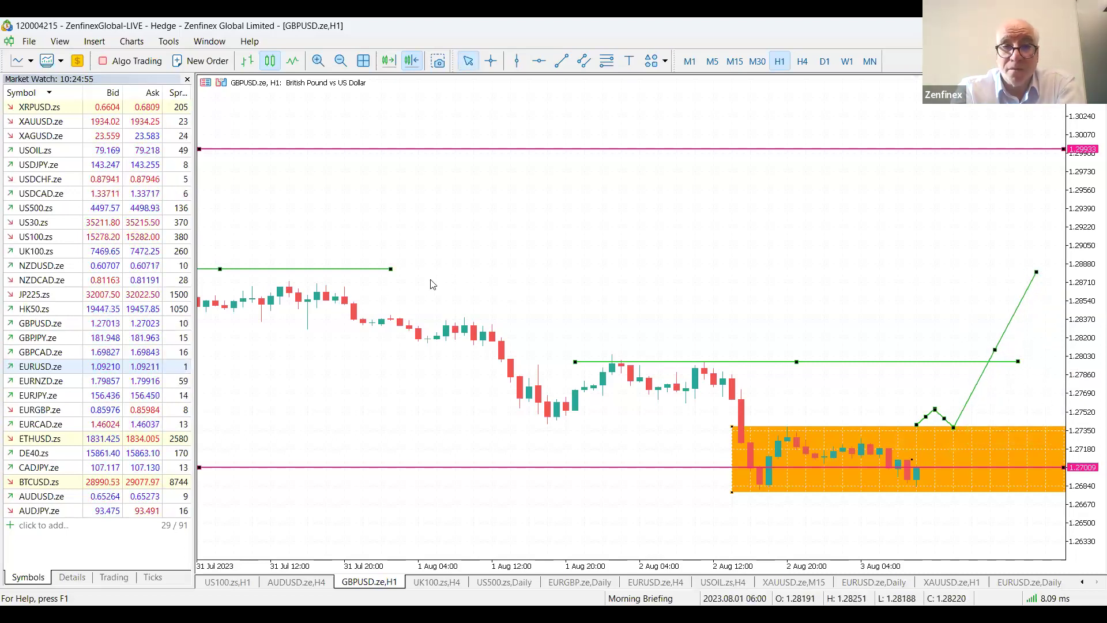
pyautogui.moveTo(391, 270); pyautogui.dragTo(1037, 273)
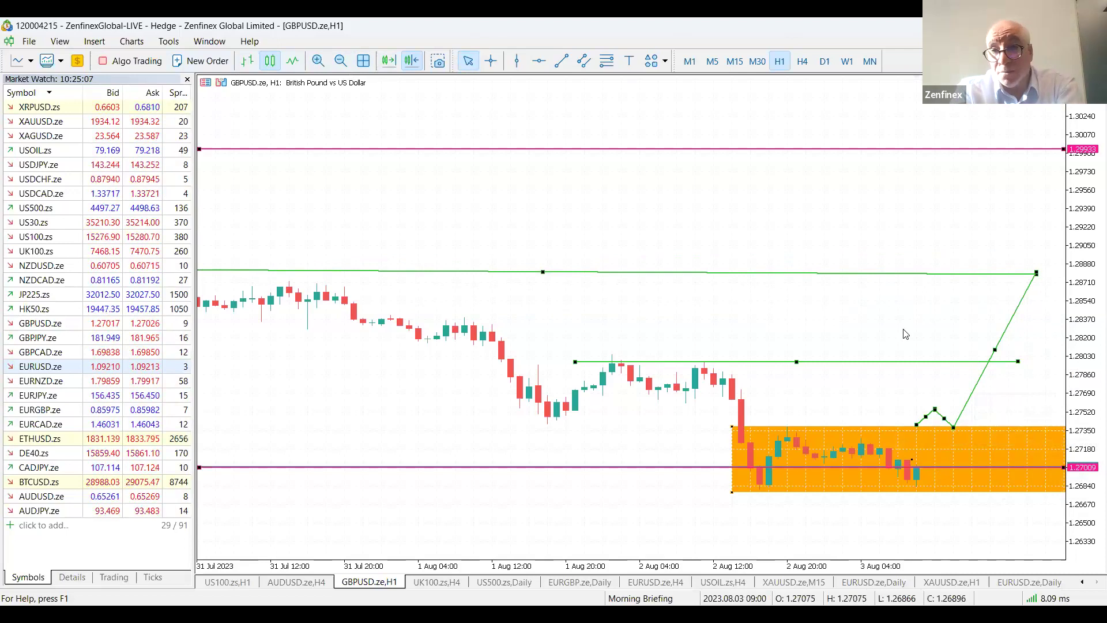
# Step: Draw three connected trendlines projecting a bearish break from about 1.2677 to 1.2651, back to 1.2673, and down to 1.2589
pyautogui.moveTo(1092, 230); pyautogui.dragTo(1092, 300)
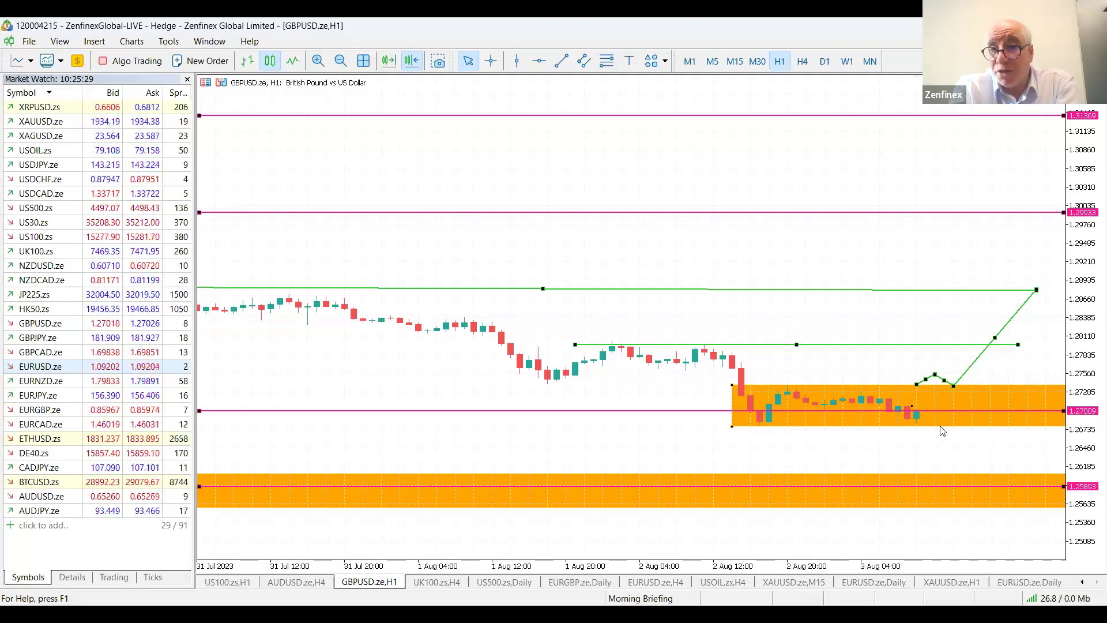
pyautogui.click(562, 62)
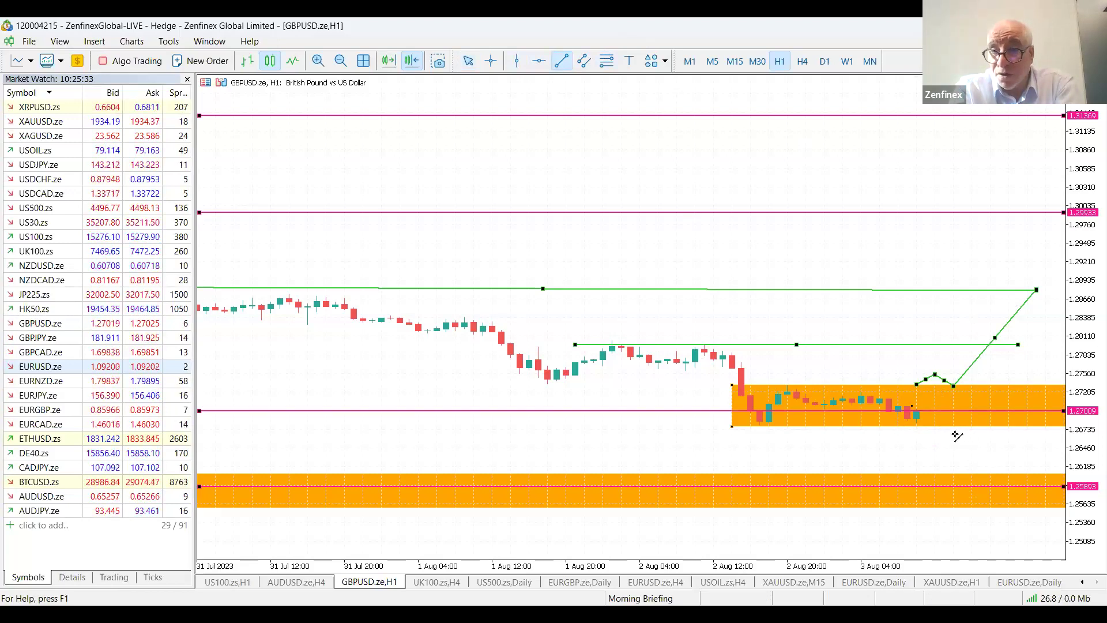
pyautogui.moveTo(926, 427); pyautogui.dragTo(935, 445)
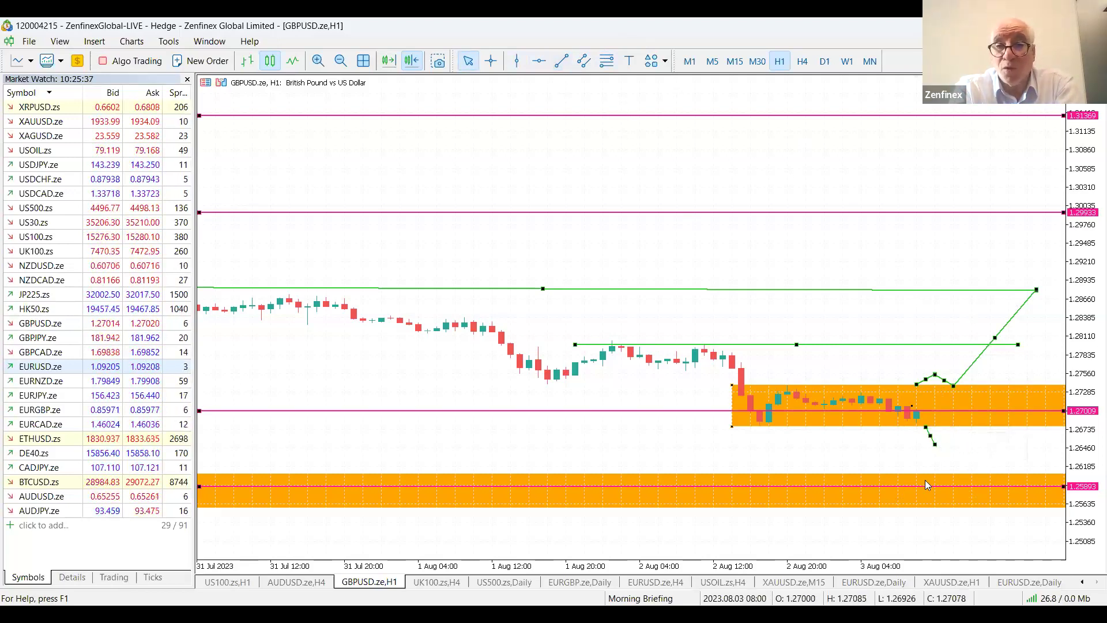
pyautogui.click(561, 61)
pyautogui.moveTo(936, 445); pyautogui.dragTo(955, 430)
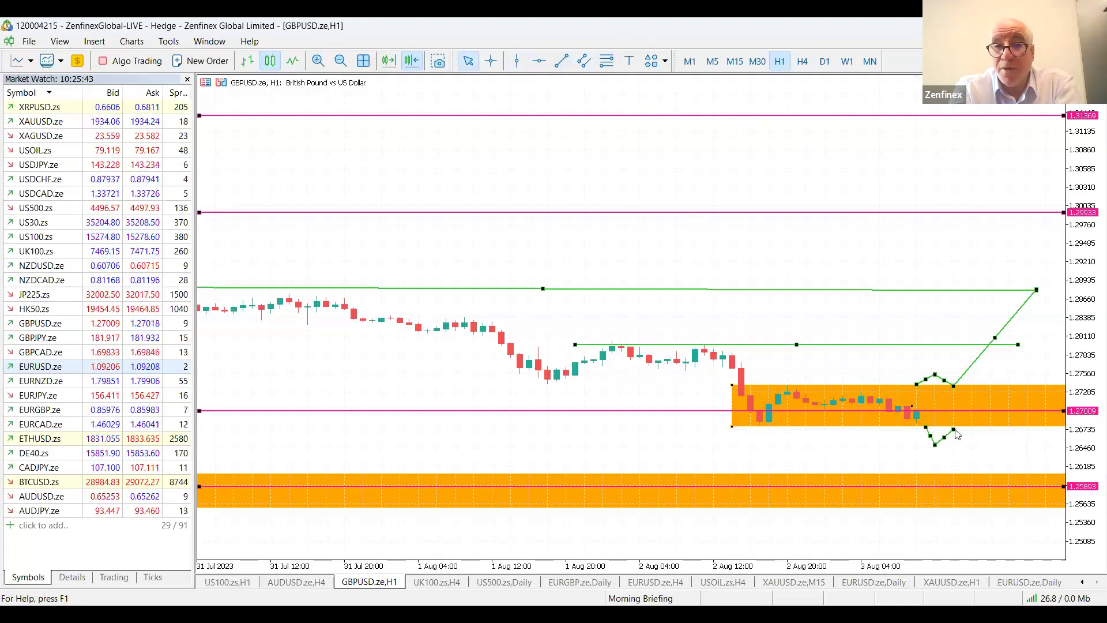
pyautogui.click(562, 61)
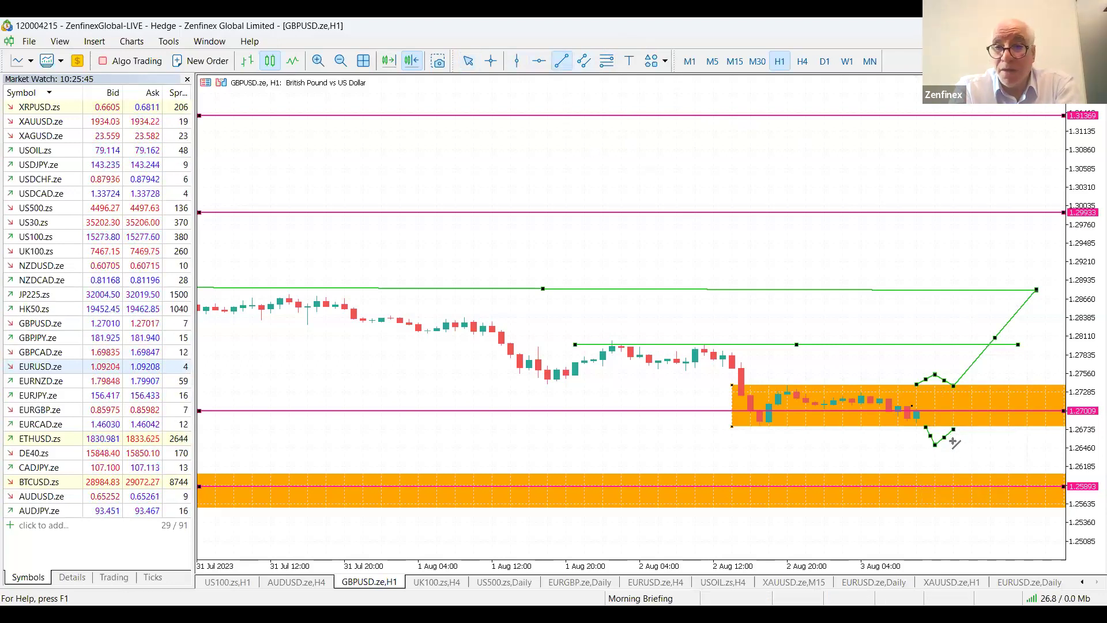
pyautogui.moveTo(955, 431); pyautogui.dragTo(982, 488)
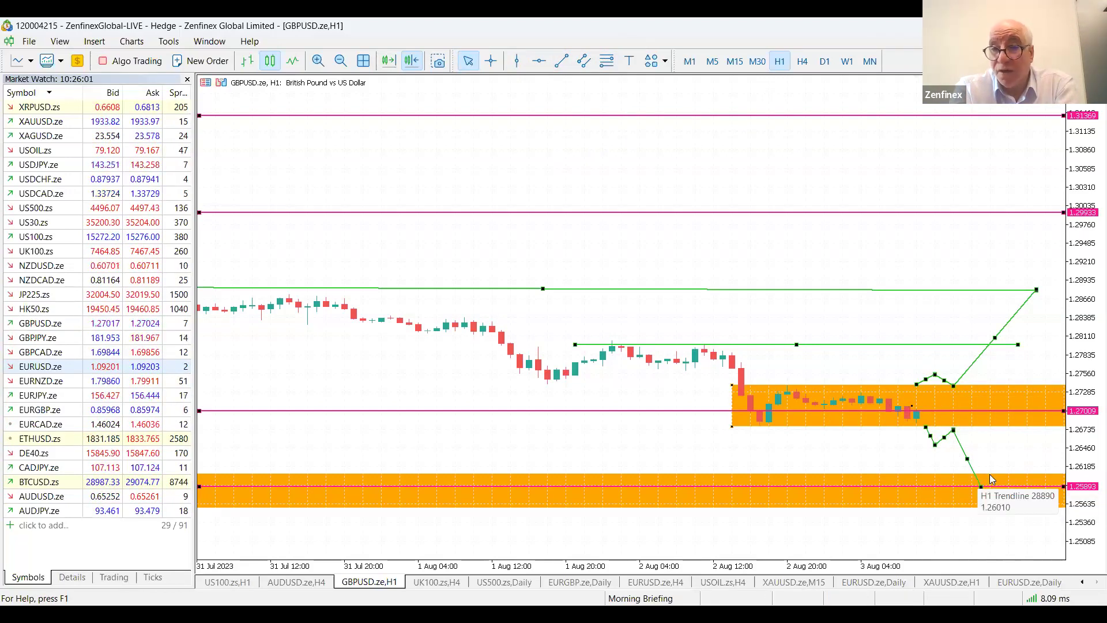
# Step: Switch the GBPUSD chart to H4 and add a horizontal line at about 1.2497 on the mid-June swing low
pyautogui.moveTo(1087, 383); pyautogui.dragTo(1090, 409)
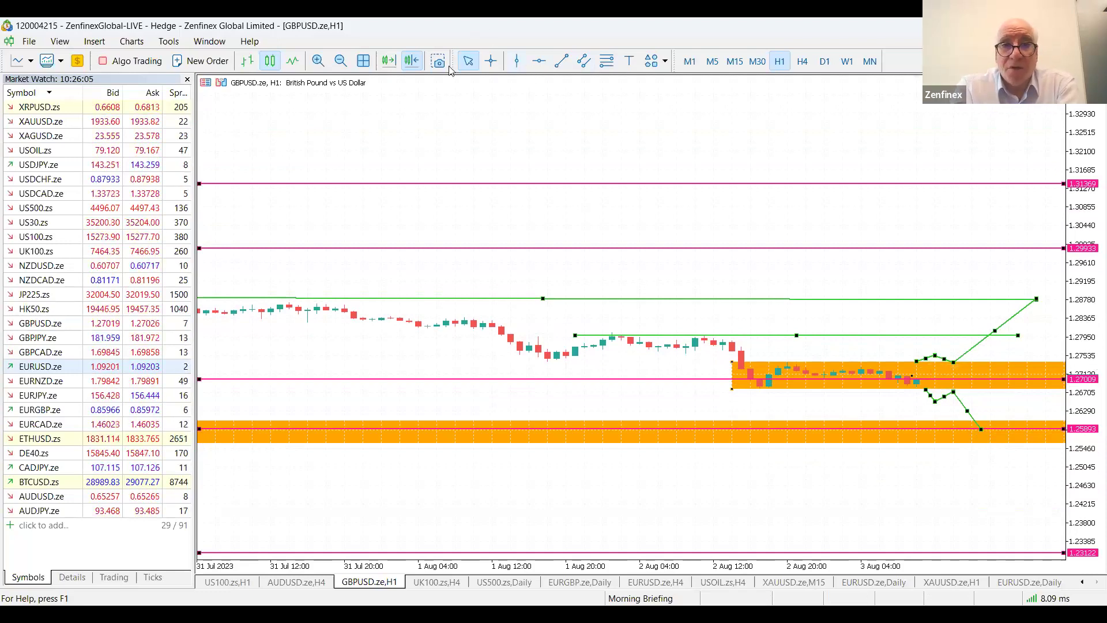
pyautogui.click(340, 61)
pyautogui.click(340, 61)
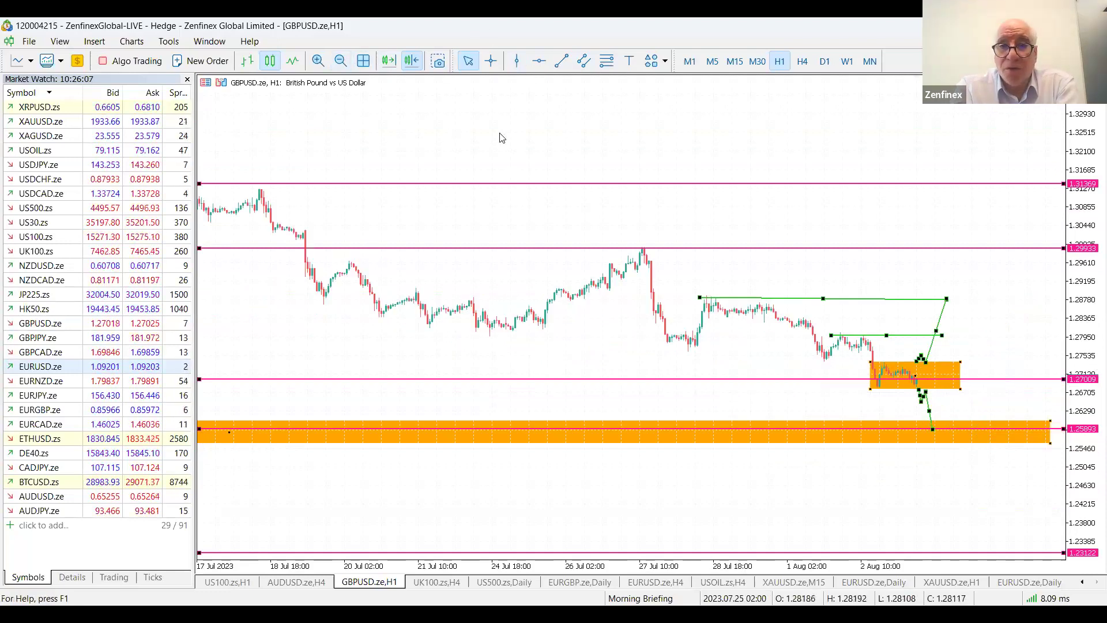
pyautogui.moveTo(581, 145); pyautogui.dragTo(729, 144)
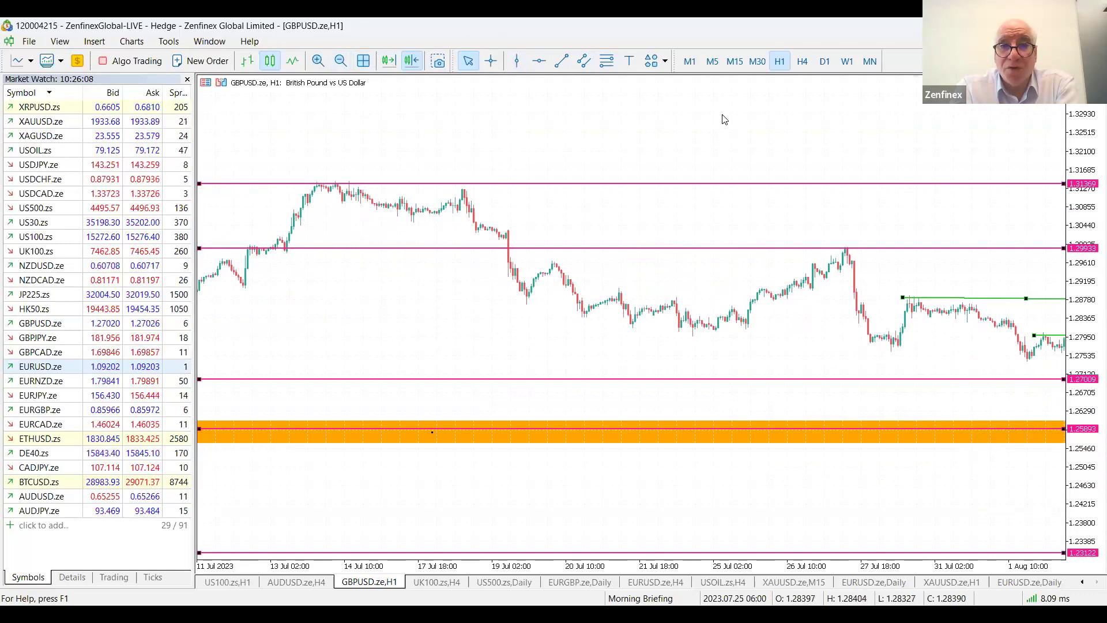
pyautogui.click(803, 61)
pyautogui.moveTo(1087, 148); pyautogui.dragTo(1092, 268)
pyautogui.moveTo(489, 175); pyautogui.dragTo(785, 215)
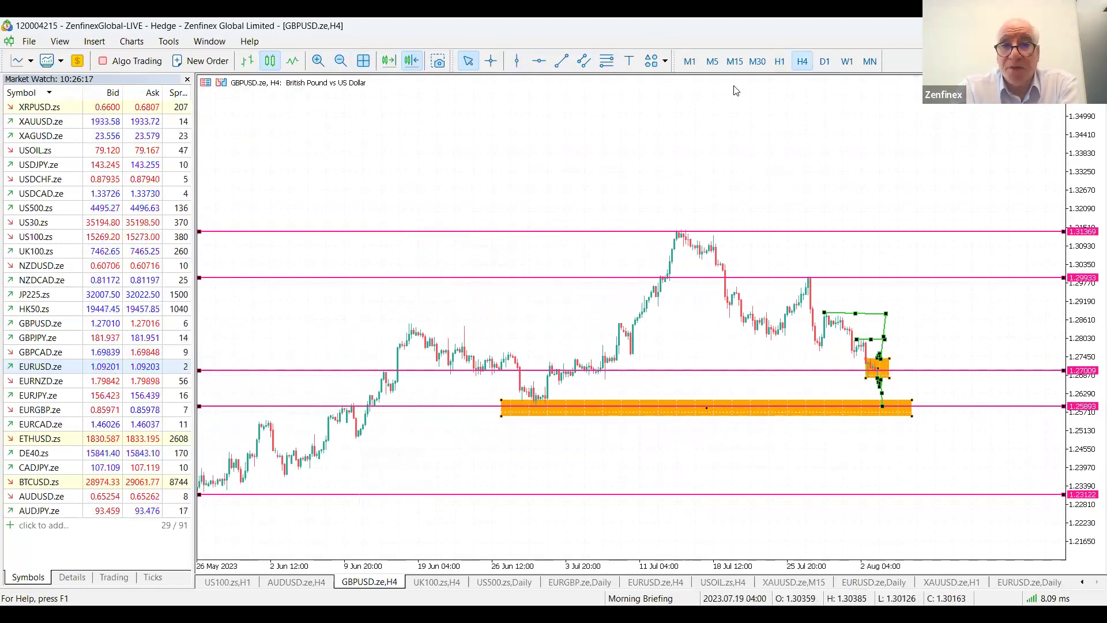
pyautogui.click(539, 61)
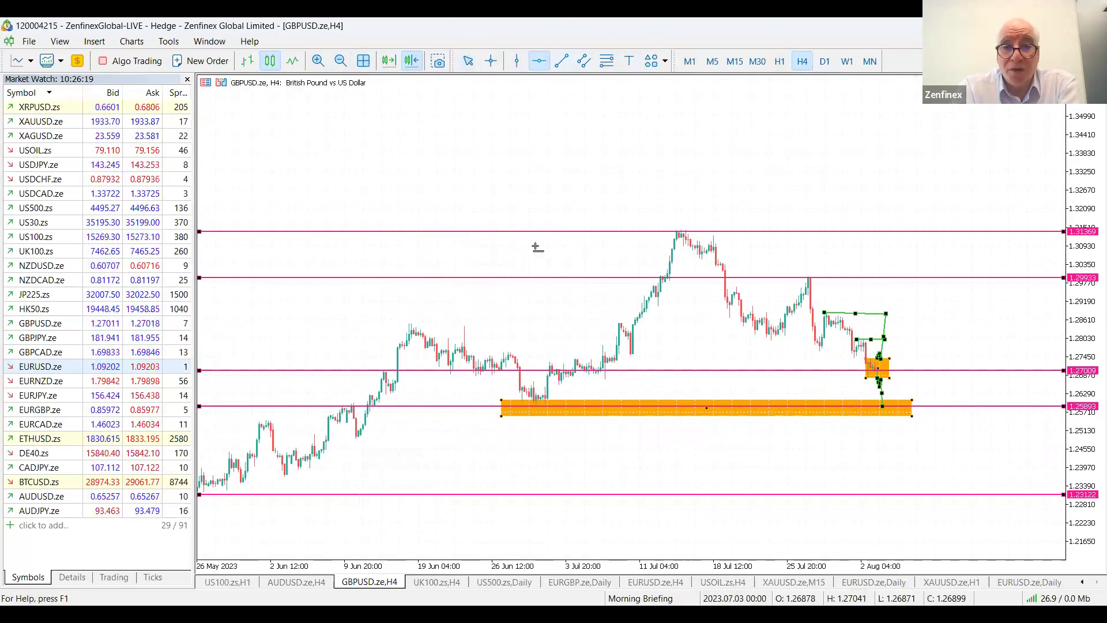
pyautogui.click(360, 436)
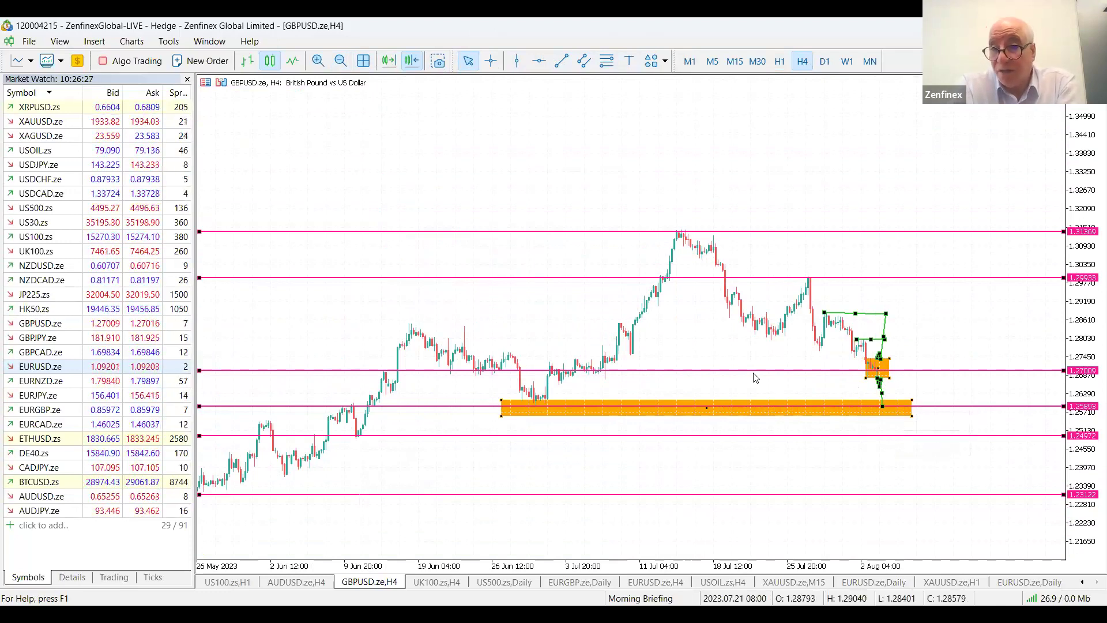
pyautogui.moveTo(913, 416); pyautogui.dragTo(881, 415)
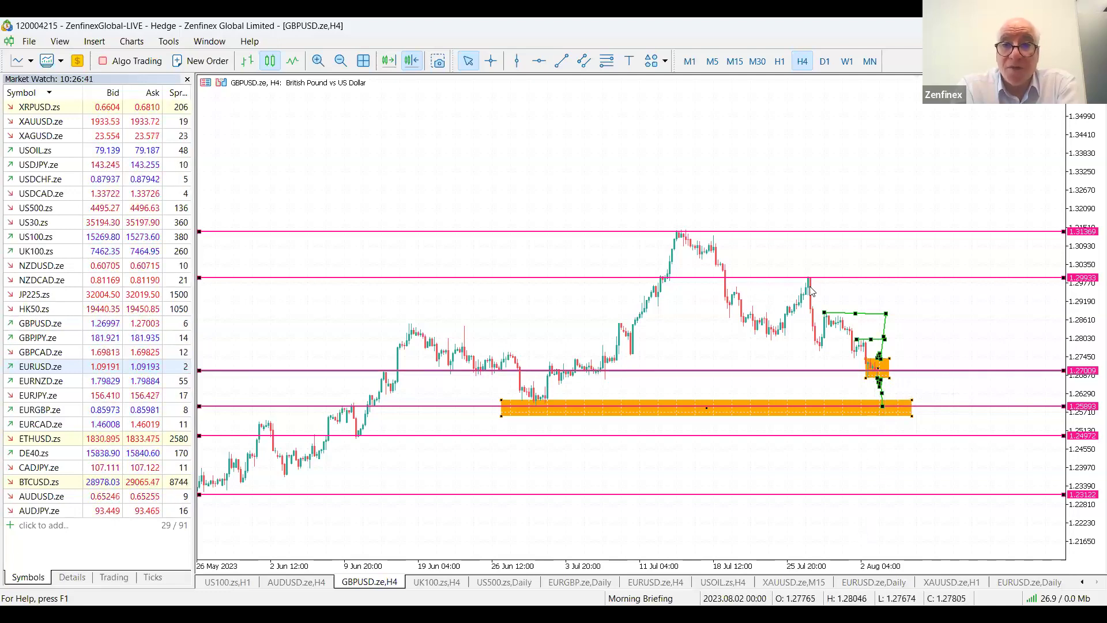
# Step: Draw a rectangle zone from about 1.2480 to 1.2512 along the 1.2497 line, from the mid-June swing low past the latest candle
pyautogui.click(343, 62)
pyautogui.click(343, 62)
pyautogui.moveTo(1089, 161); pyautogui.dragTo(524, 198)
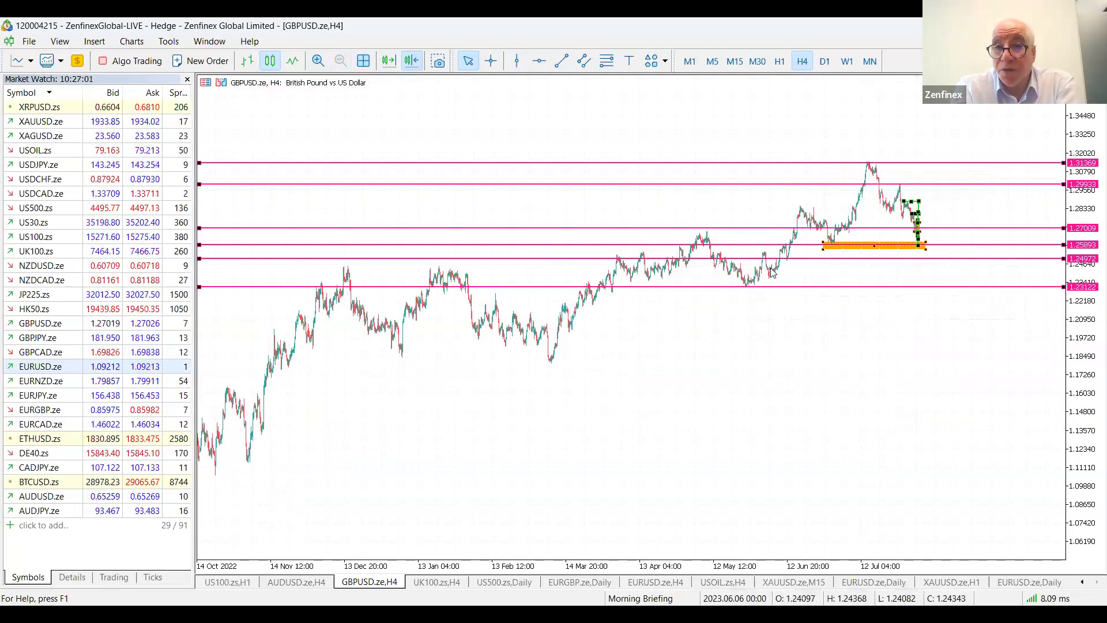
pyautogui.moveTo(1093, 262); pyautogui.dragTo(896, 360)
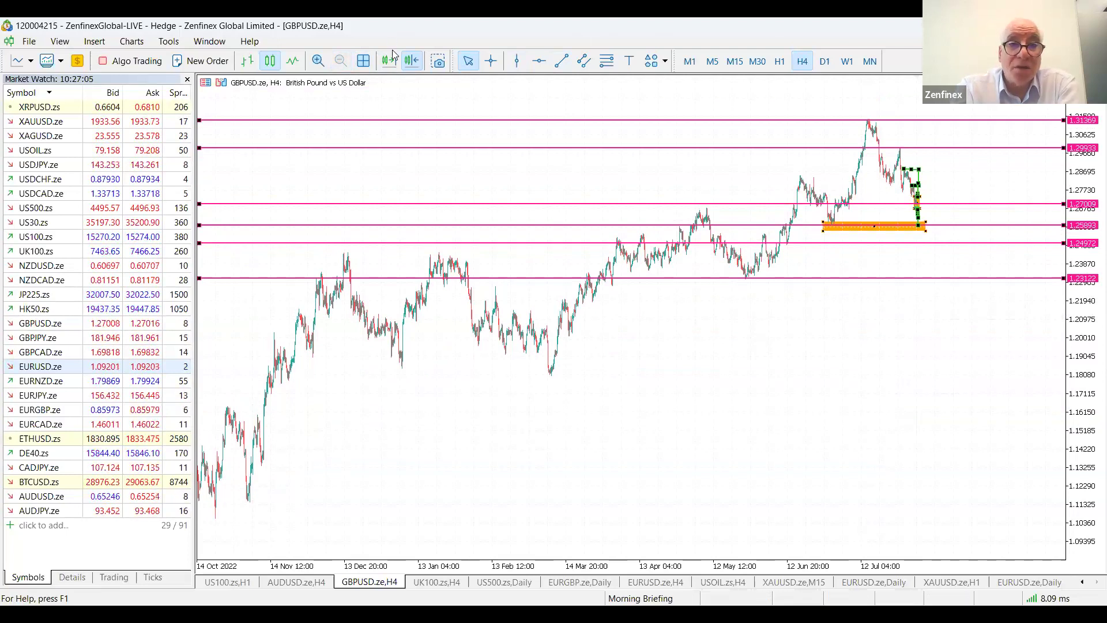
pyautogui.click(317, 60)
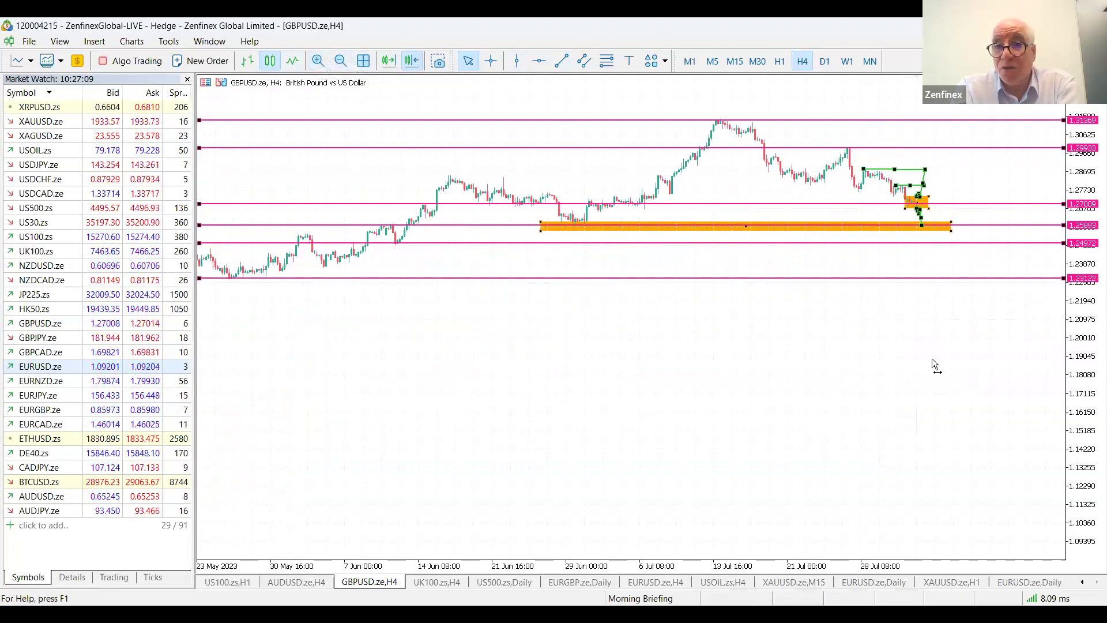
pyautogui.moveTo(1093, 306); pyautogui.dragTo(990, 213)
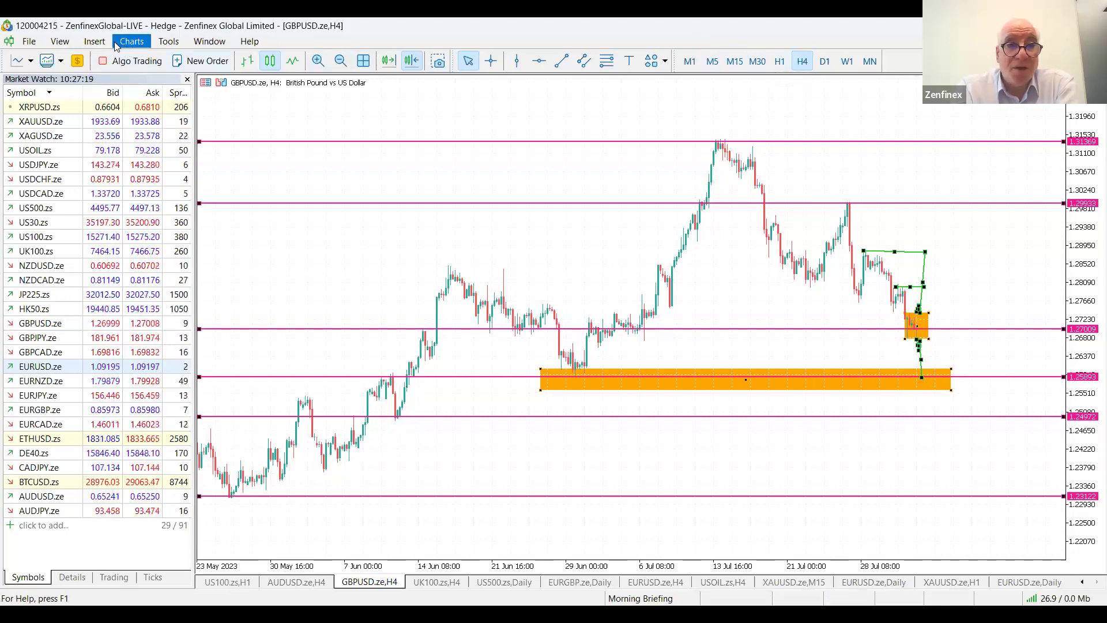
pyautogui.click(95, 42)
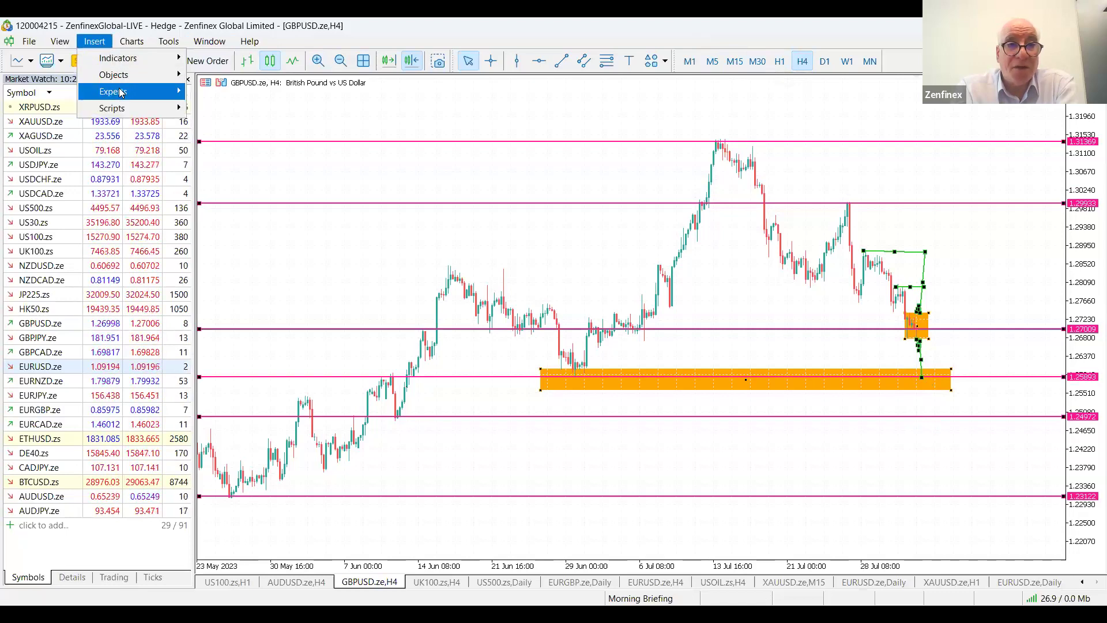
pyautogui.moveTo(148, 76)
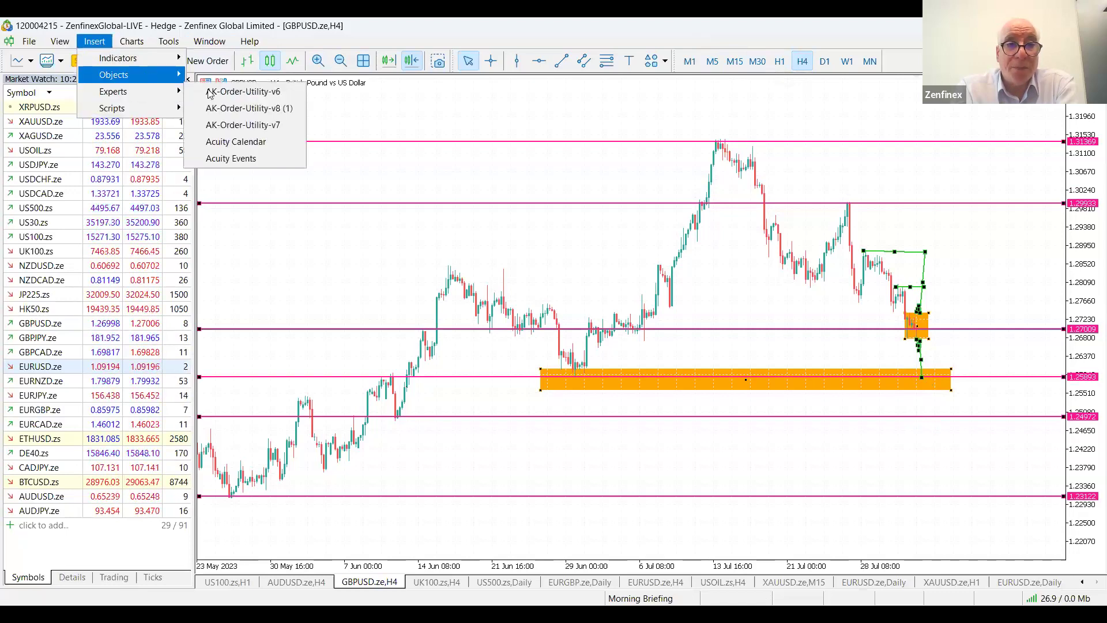
pyautogui.click(228, 107)
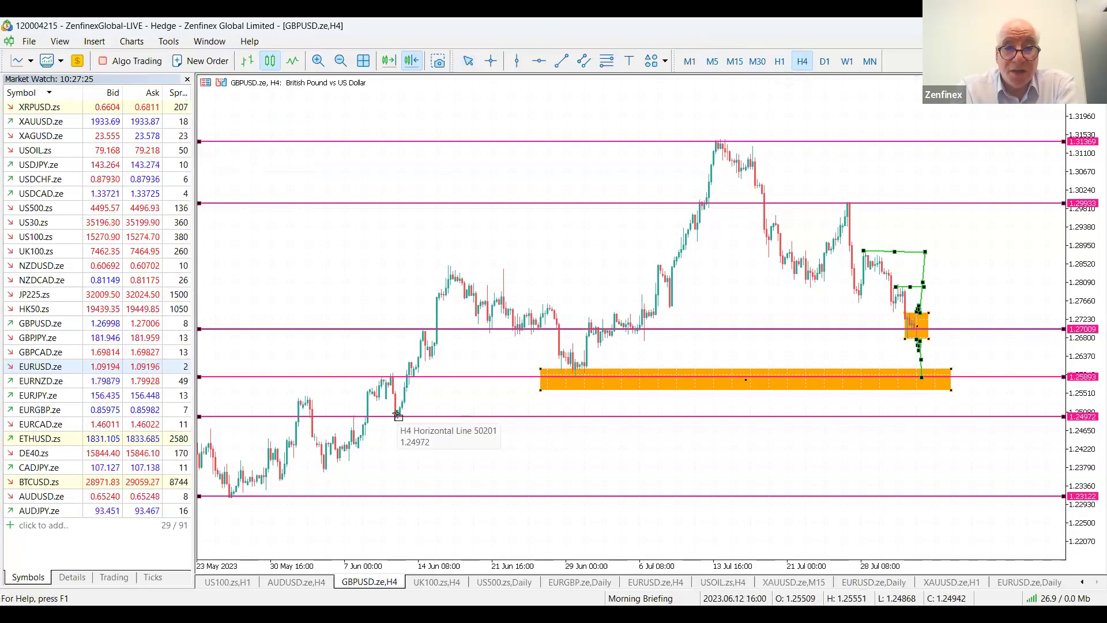
pyautogui.moveTo(394, 412); pyautogui.dragTo(973, 427)
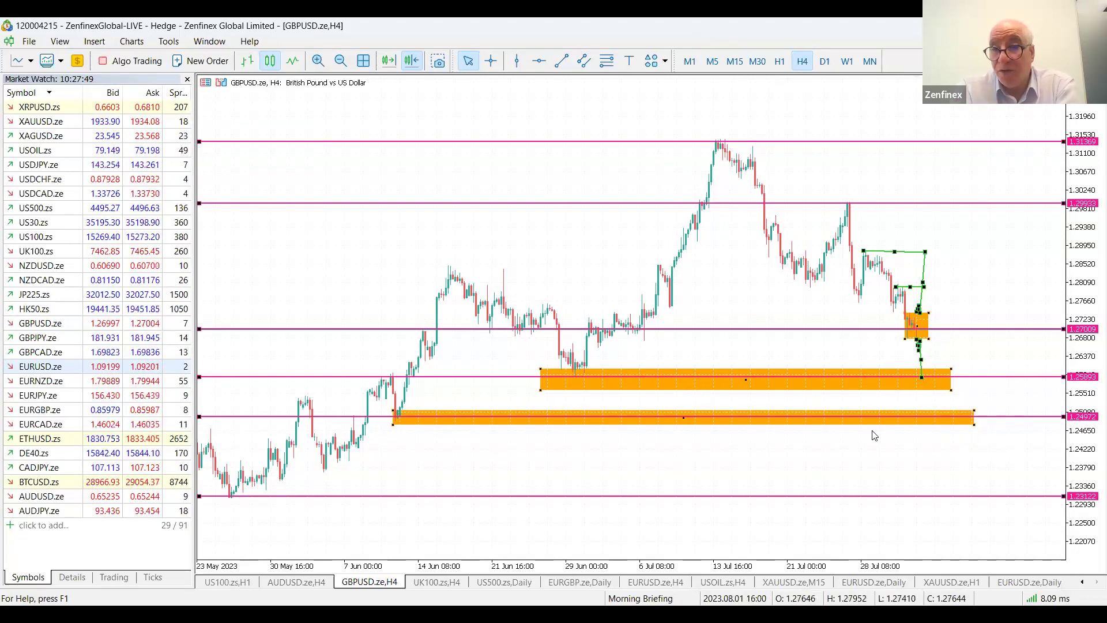
# Step: Switch the GBPUSD chart to H1 and examine the zones, levels and projected breakout paths over a longer history
pyautogui.click(780, 61)
pyautogui.moveTo(839, 171); pyautogui.dragTo(495, 22)
pyautogui.click(410, 61)
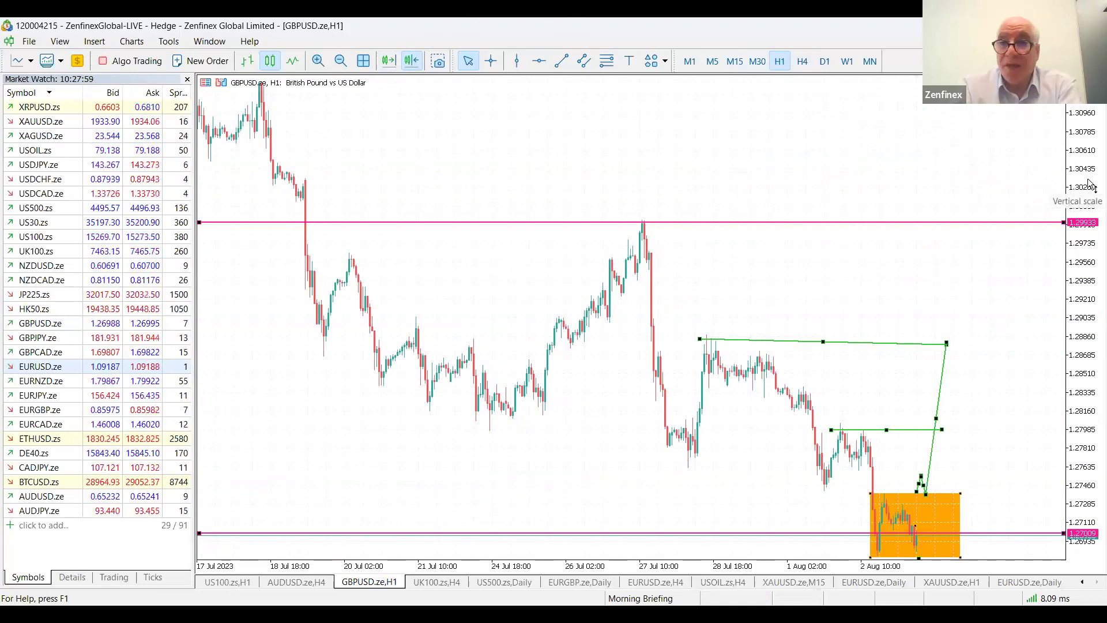
pyautogui.moveTo(1090, 185); pyautogui.dragTo(974, 489)
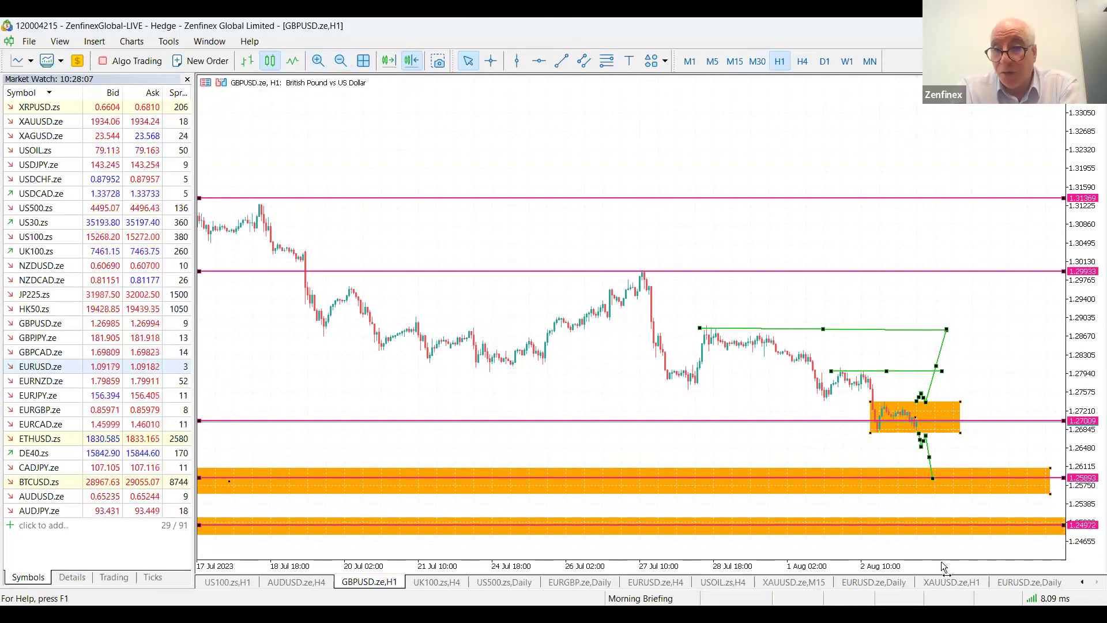
pyautogui.press('-')
pyautogui.press('-')
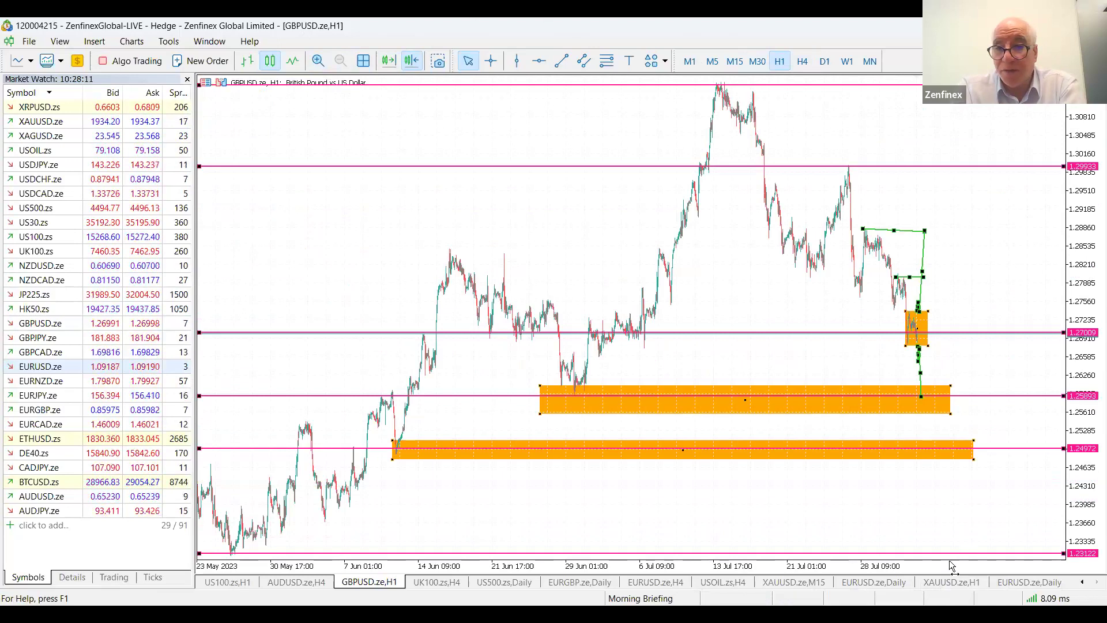
pyautogui.press('+')
pyautogui.press('-')
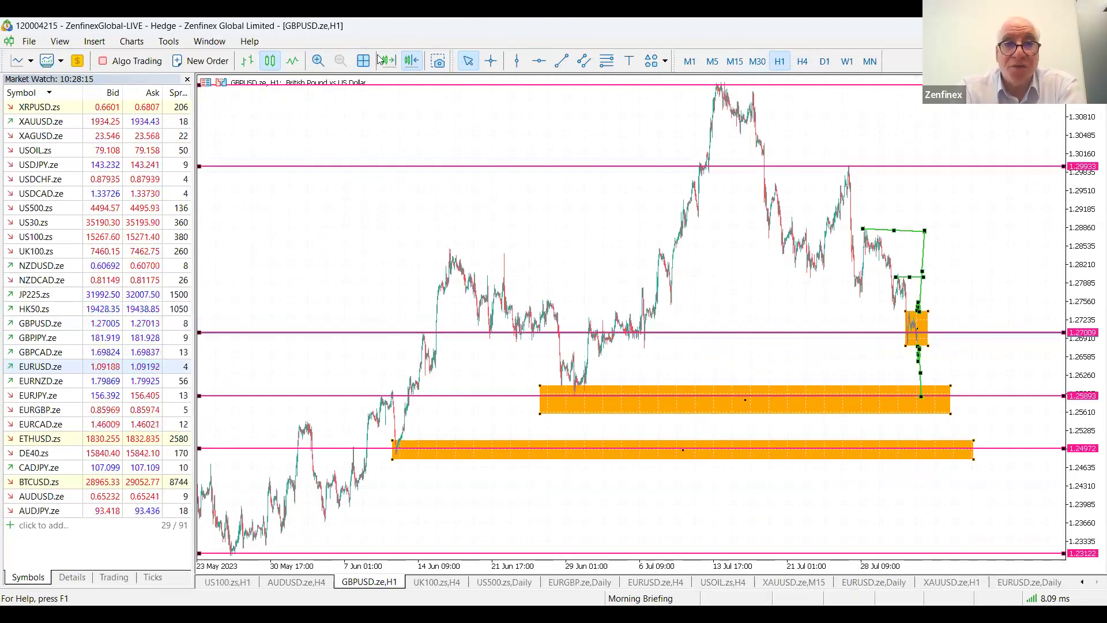
# Step: Raise the lower edge of the rectangle around the current consolidation slightly, to about 1.2679
pyautogui.click(319, 61)
pyautogui.click(318, 60)
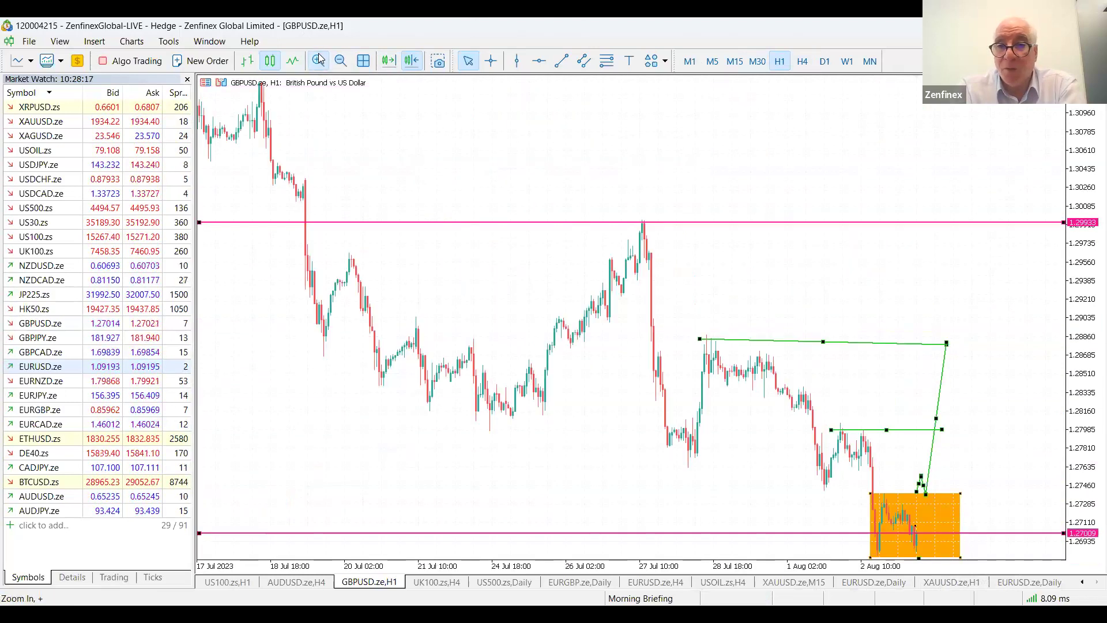
pyautogui.click(318, 61)
pyautogui.click(319, 61)
pyautogui.moveTo(1092, 150); pyautogui.dragTo(1093, 198)
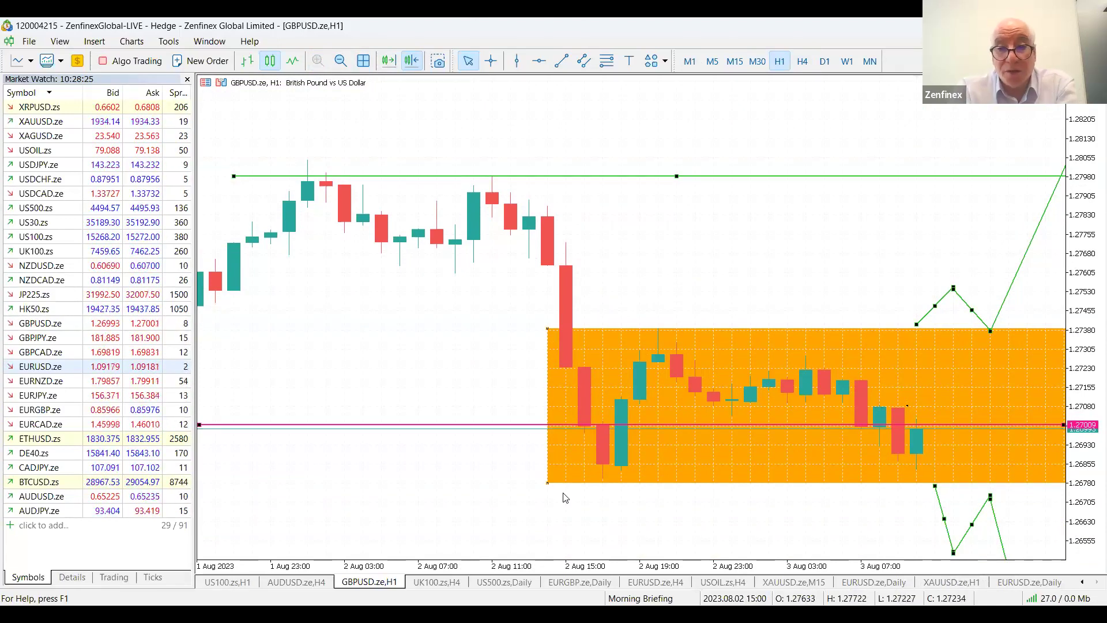
pyautogui.moveTo(549, 489); pyautogui.dragTo(548, 480)
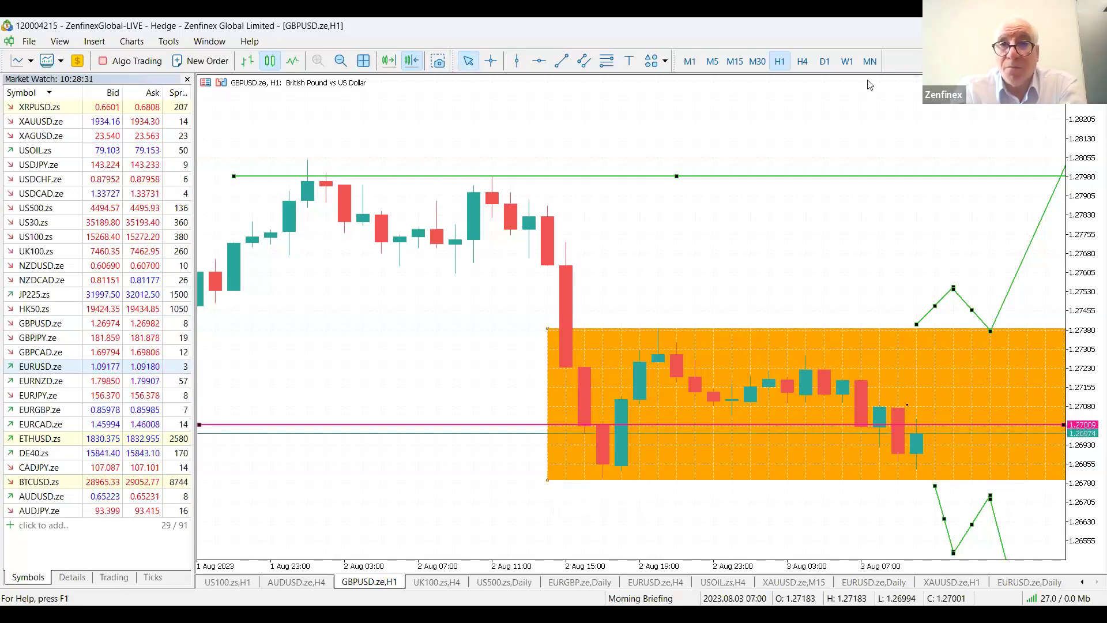
# Step: Switch GBPUSD to H4 and draw a descending channel from about 1.3127 to 1.2824 across the July highs, aligning its lower line with the swing lows
pyautogui.click(802, 62)
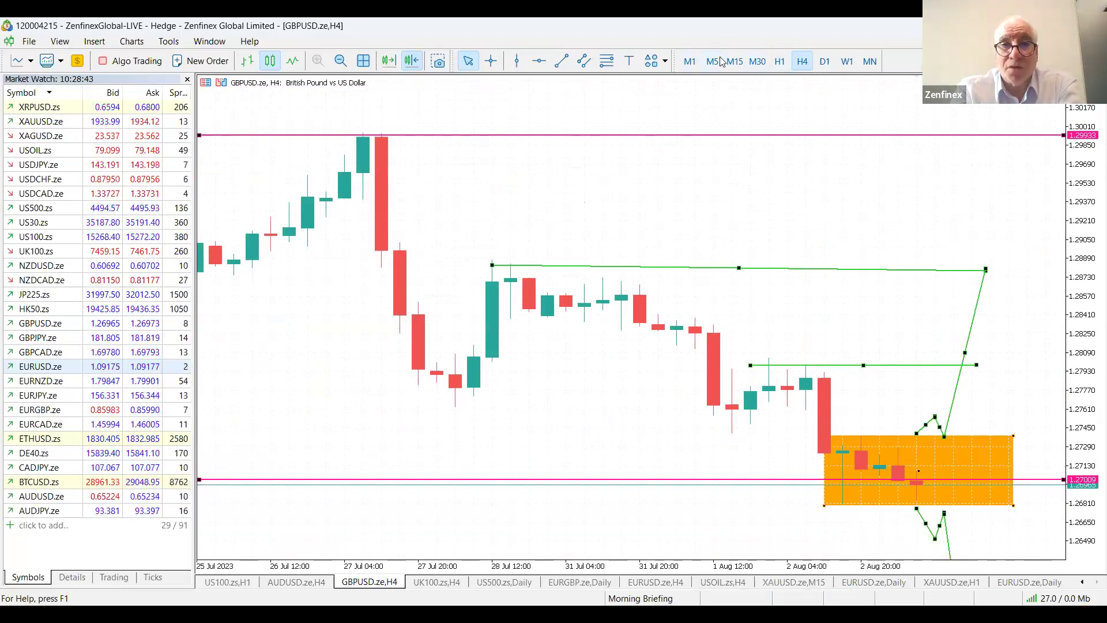
pyautogui.click(339, 61)
pyautogui.click(339, 61)
pyautogui.moveTo(1085, 151); pyautogui.dragTo(1085, 199)
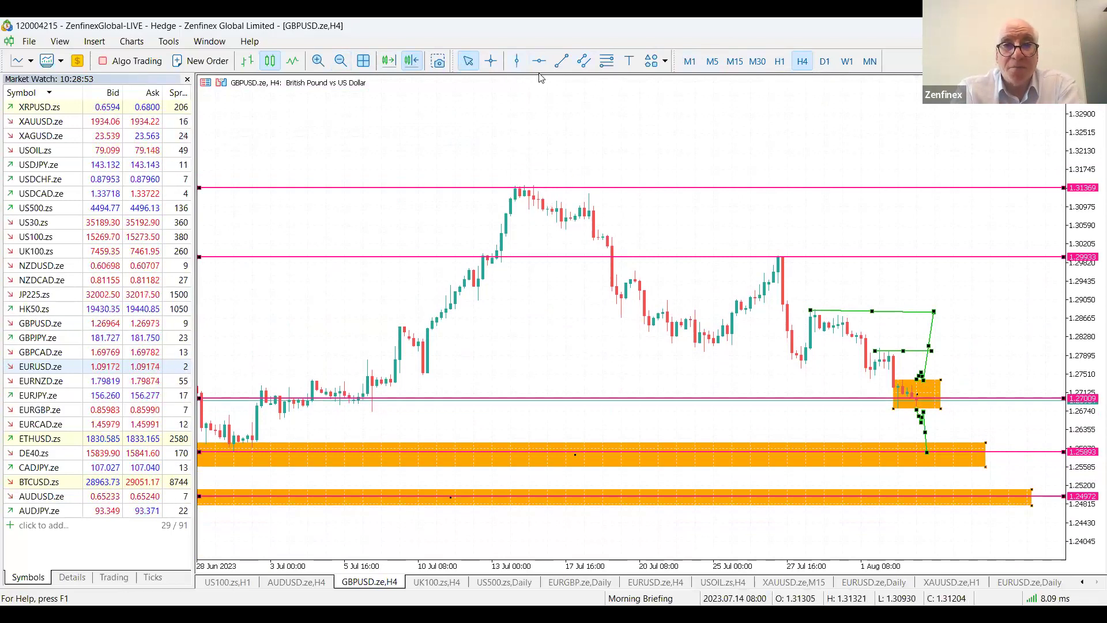
pyautogui.click(585, 60)
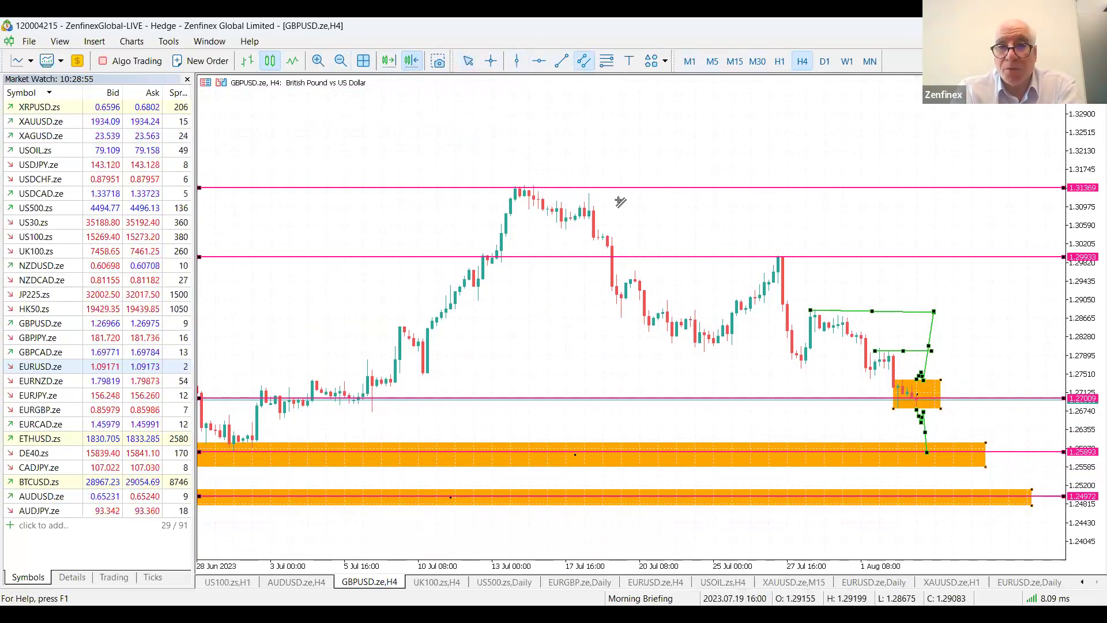
pyautogui.moveTo(967, 295); pyautogui.dragTo(1037, 338)
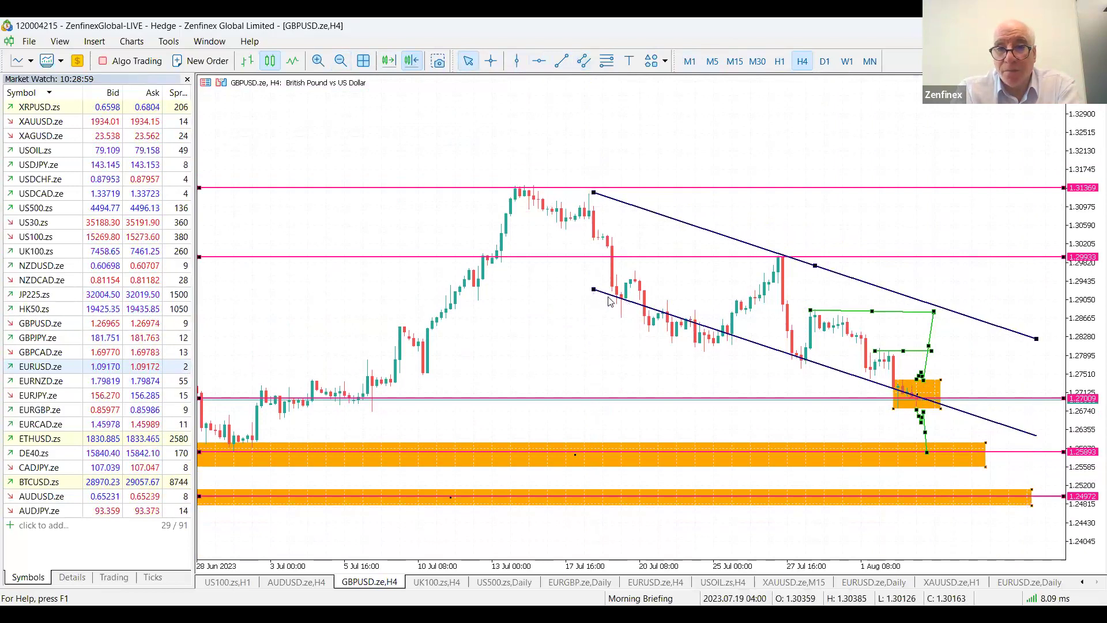
pyautogui.moveTo(596, 296); pyautogui.dragTo(555, 303)
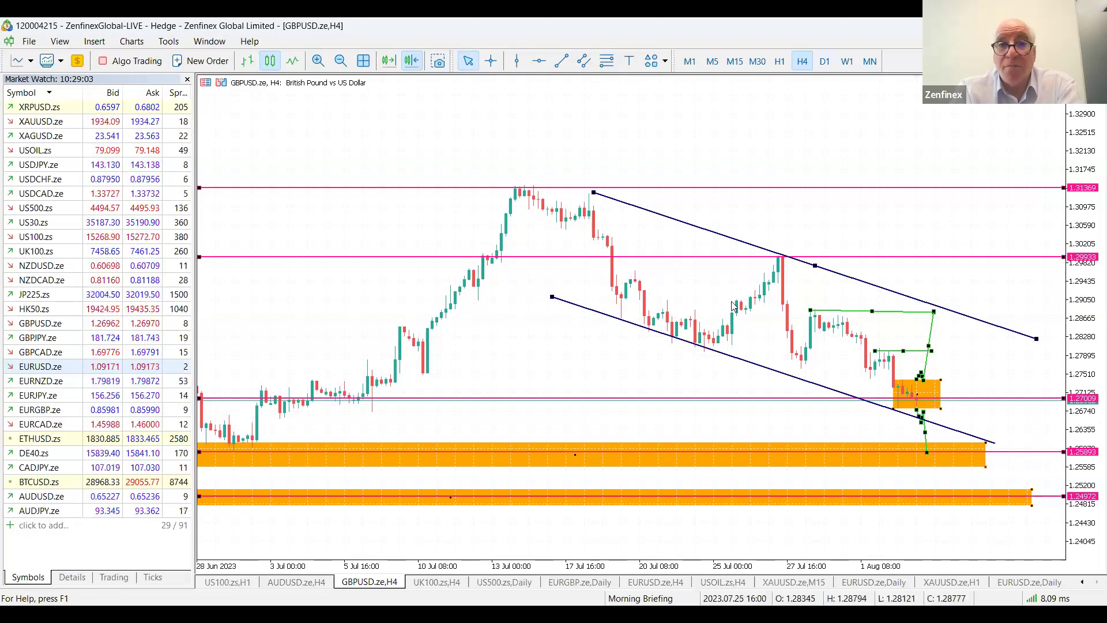
# Step: Draw a second, steeper descending channel from the 28 July high near 1.2883 to about 1.2740, and narrow it to fit the recent lows
pyautogui.click(582, 61)
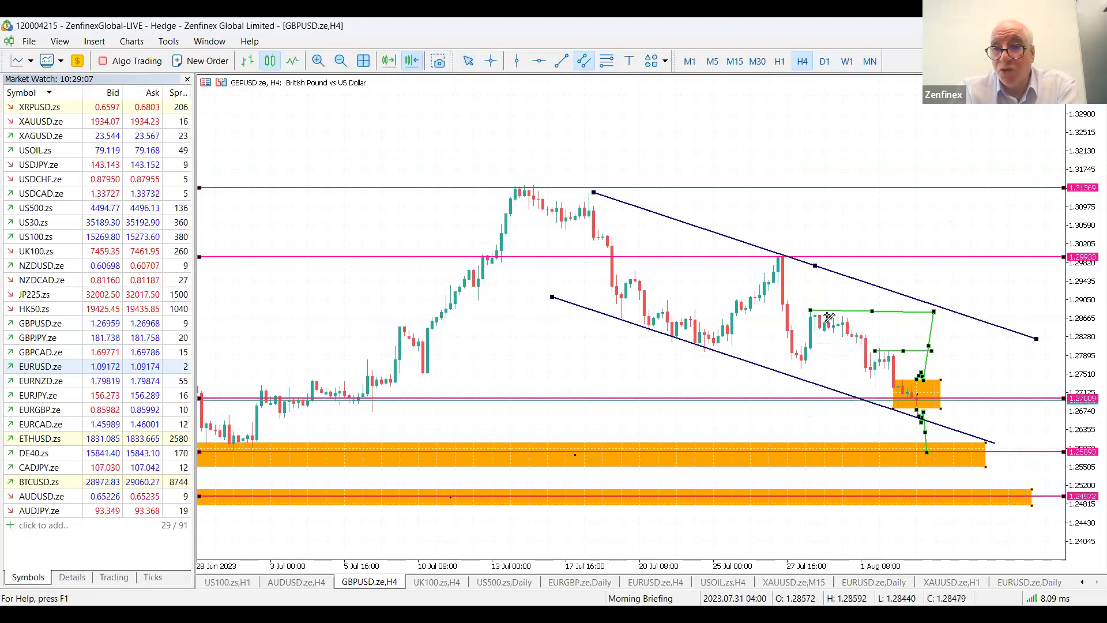
pyautogui.moveTo(815, 310); pyautogui.dragTo(950, 380)
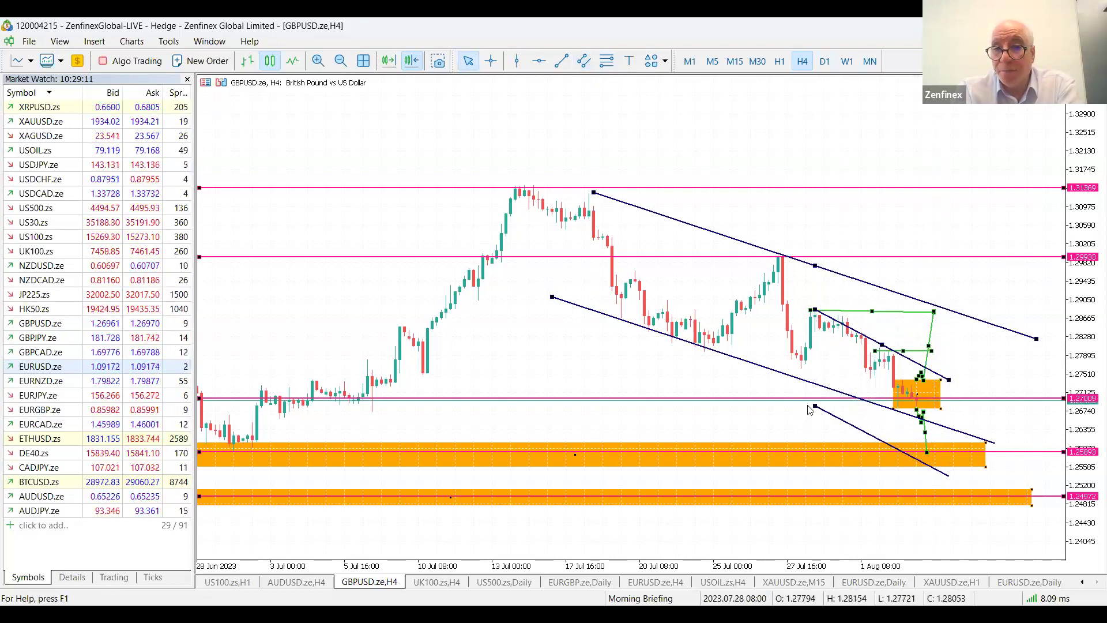
pyautogui.moveTo(817, 404); pyautogui.dragTo(815, 366)
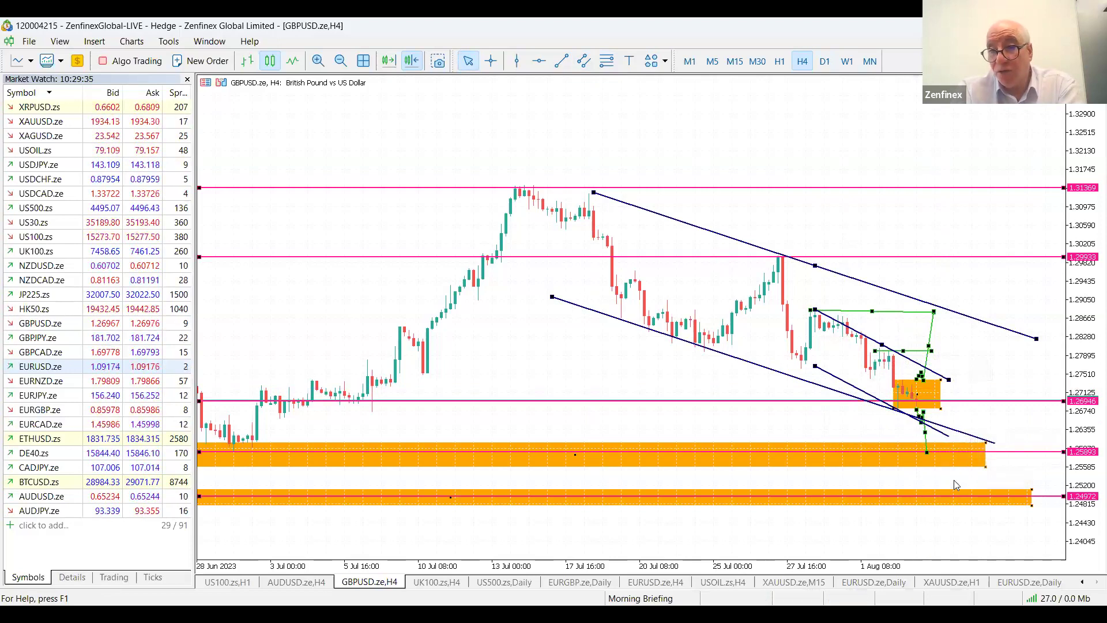
# Step: Examine the current GBPUSD consolidation against both descending channels, the projected breakout paths and the support zones below
pyautogui.moveTo(1092, 254); pyautogui.dragTo(1092, 288)
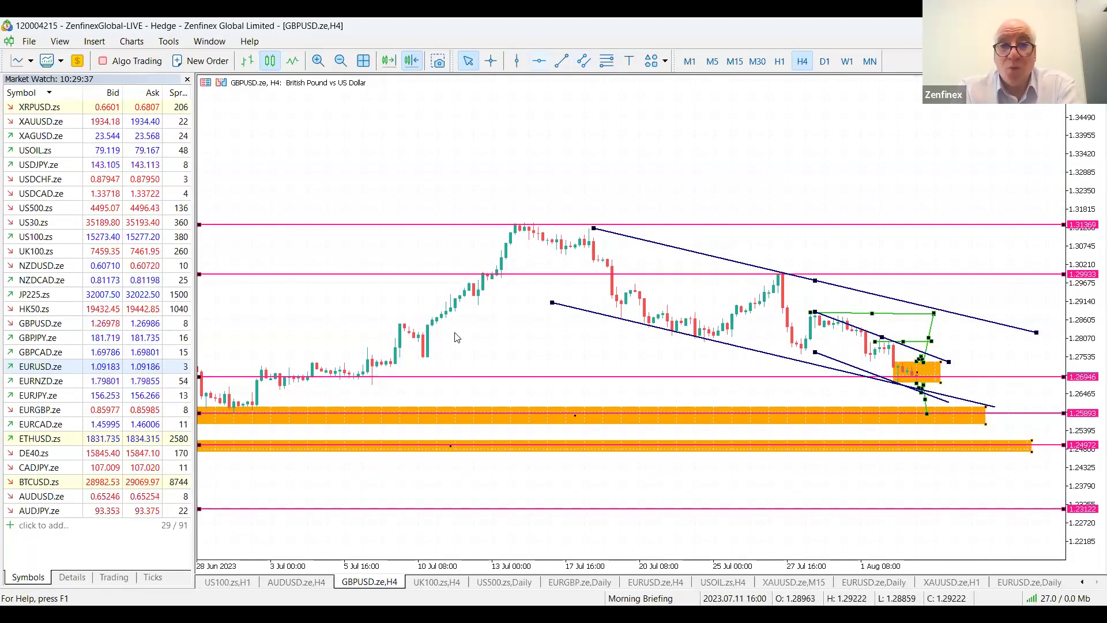
pyautogui.click(318, 61)
pyautogui.click(318, 60)
pyautogui.moveTo(1092, 451); pyautogui.dragTo(1092, 393)
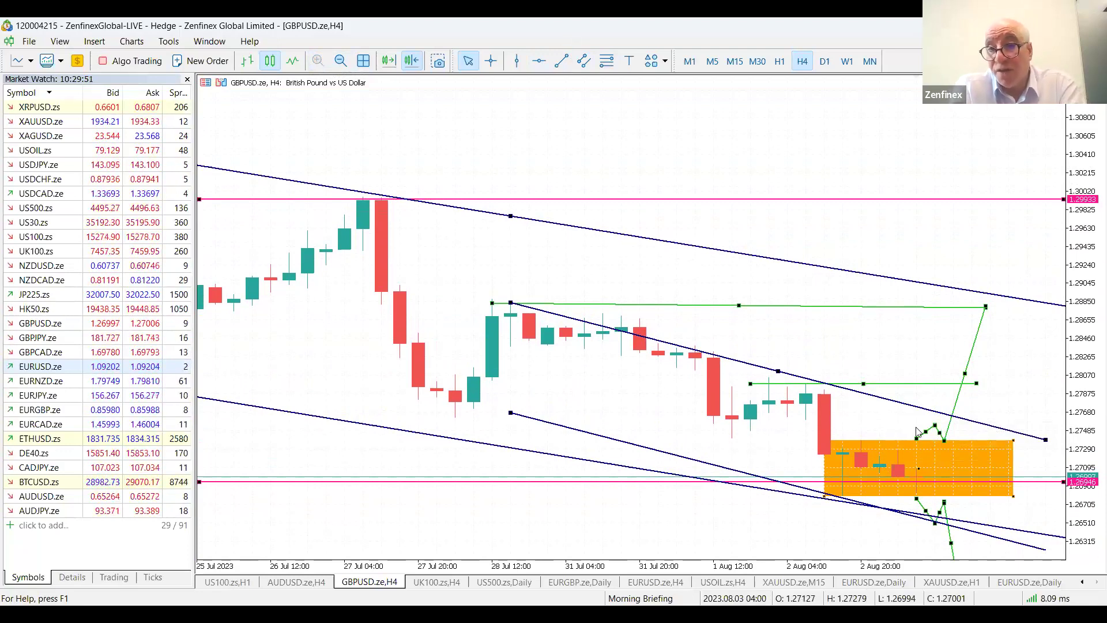
pyautogui.moveTo(1092, 300); pyautogui.dragTo(920, 439)
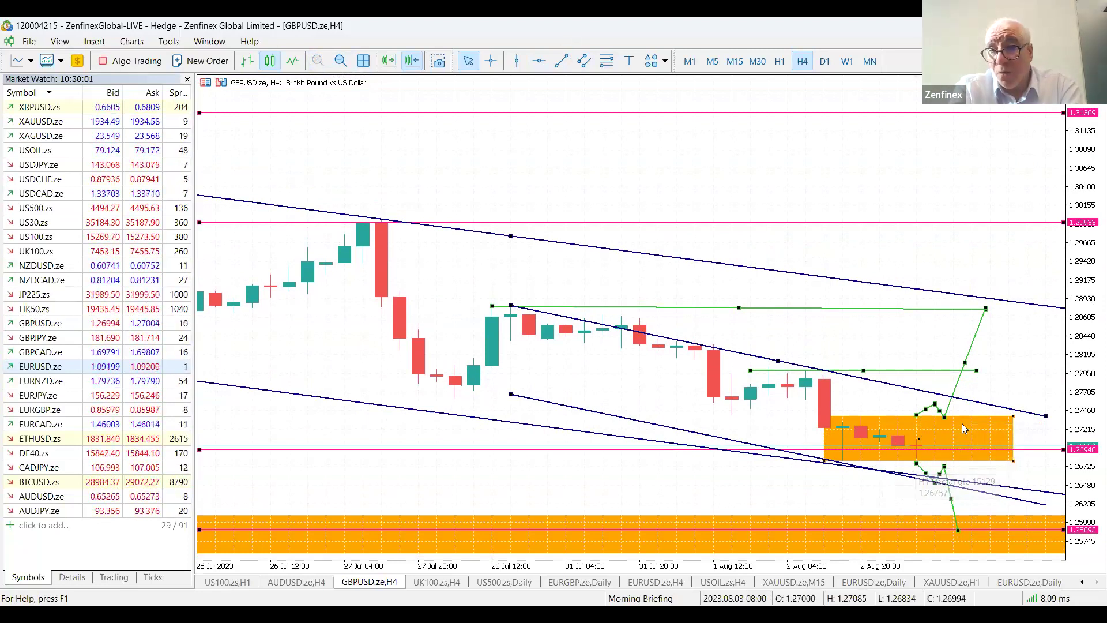
pyautogui.moveTo(1092, 247); pyautogui.dragTo(1089, 291)
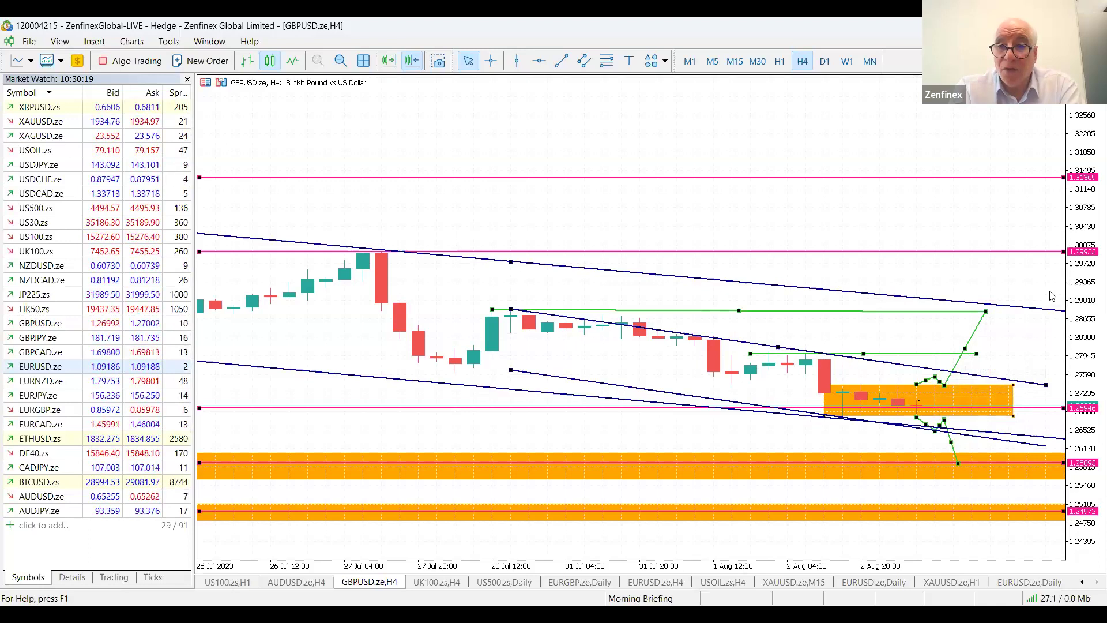
pyautogui.moveTo(1092, 307); pyautogui.dragTo(972, 470)
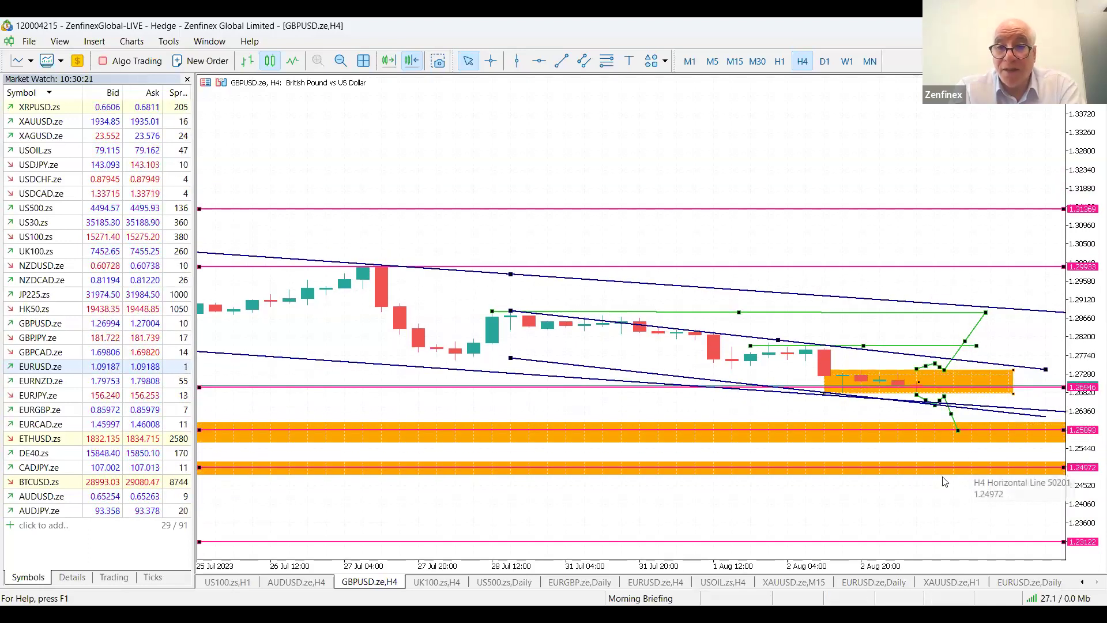
# Step: Review both descending channels in the wider GBPUSD H4 history back to March, and inspect the recent candles closely
pyautogui.click(341, 61)
pyautogui.click(341, 62)
pyautogui.click(342, 61)
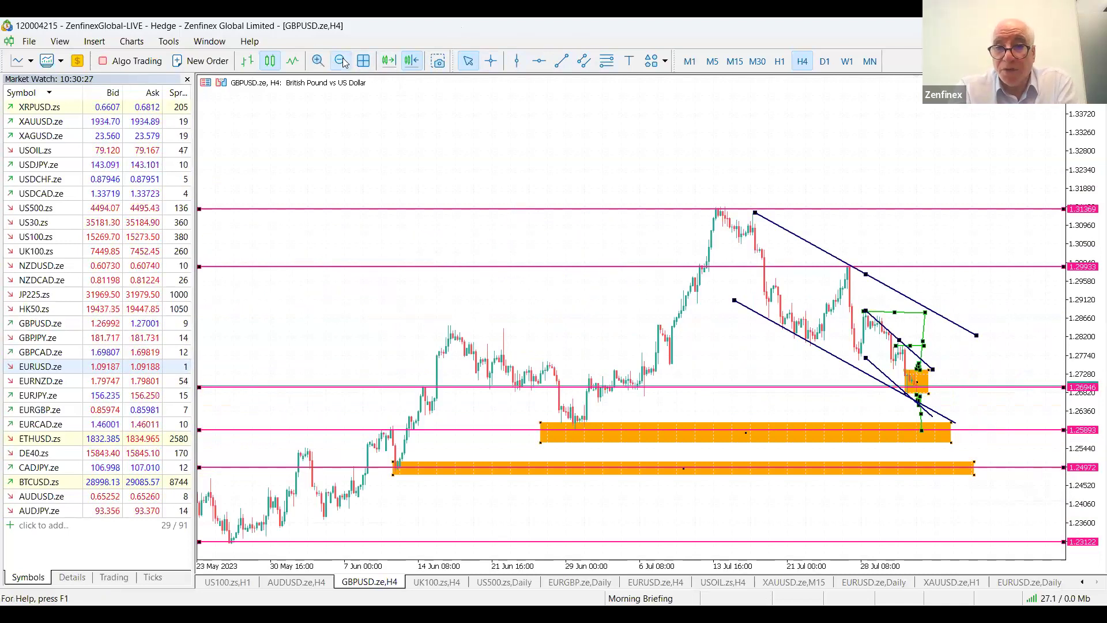
pyautogui.click(341, 62)
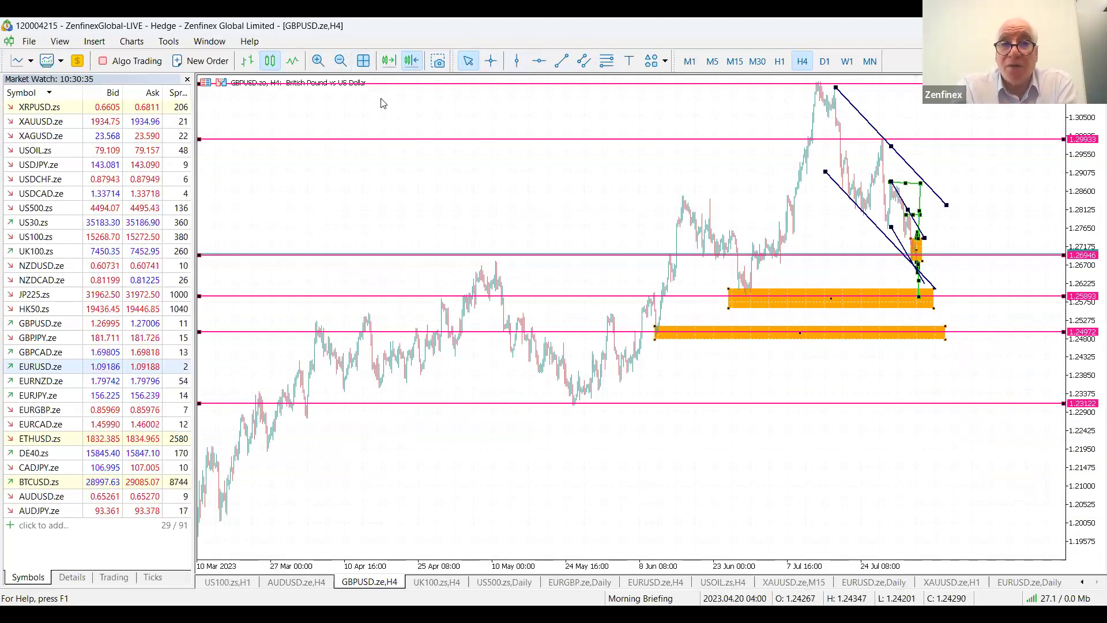
pyautogui.click(318, 62)
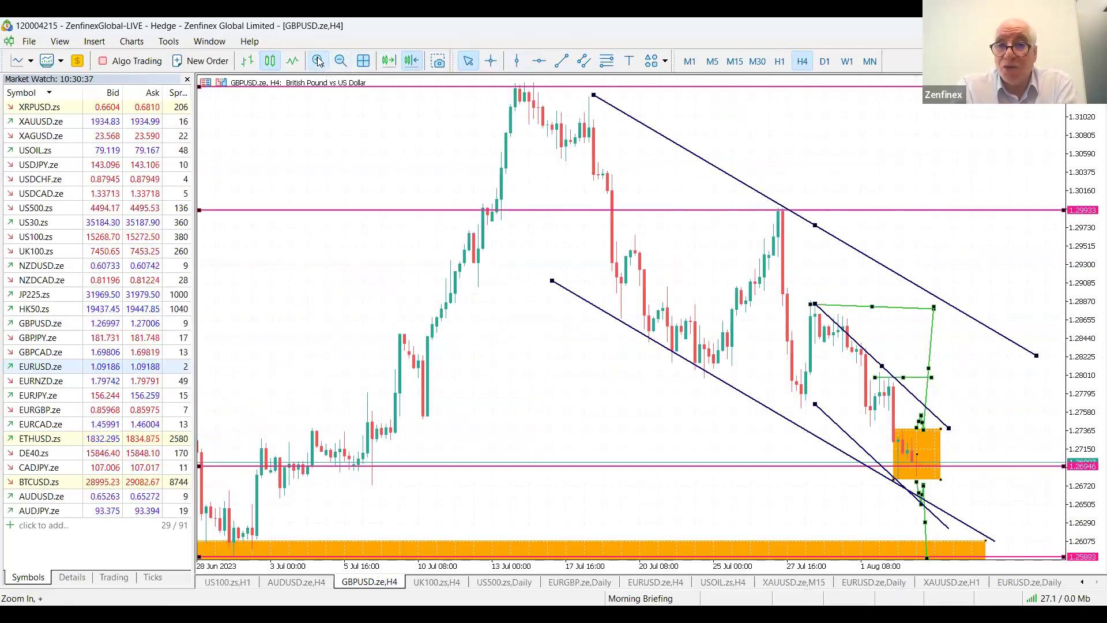
pyautogui.click(318, 62)
pyautogui.moveTo(1092, 184); pyautogui.dragTo(780, 64)
# Step: Review the GBPUSD channels, projections and support zones on the H1 timeframe, and open the XAUUSD H1 chart
pyautogui.click(779, 61)
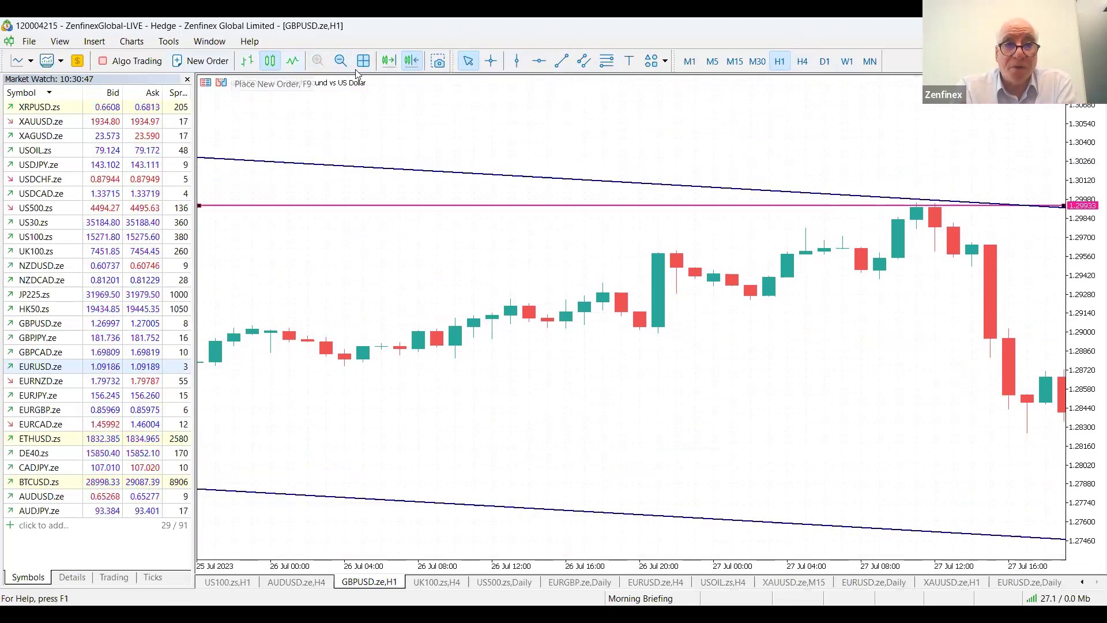
pyautogui.click(341, 61)
pyautogui.click(340, 61)
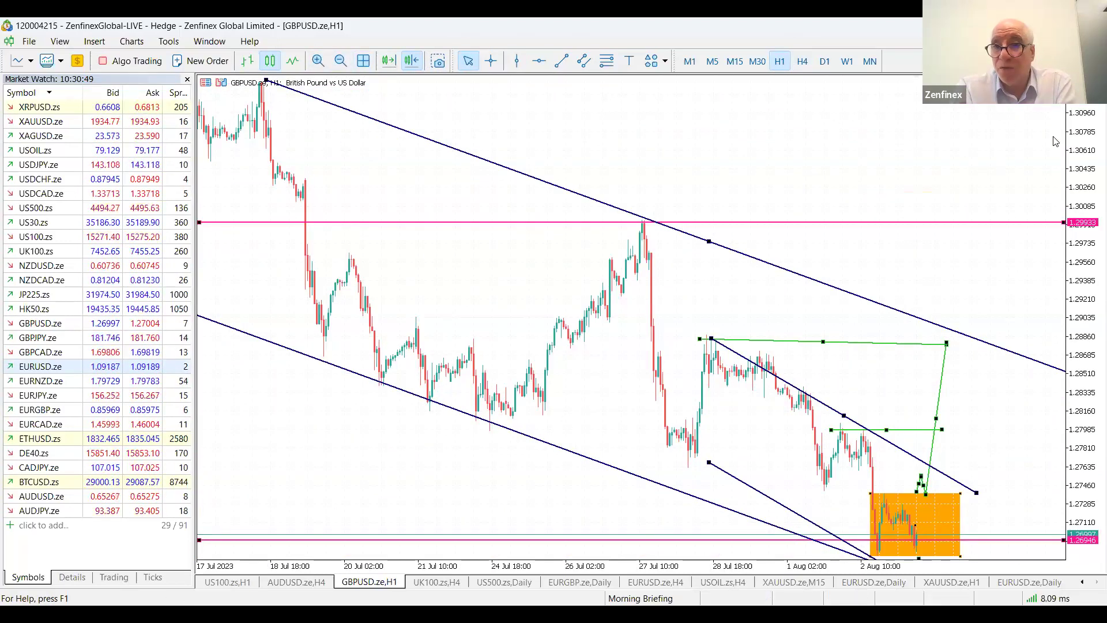
pyautogui.moveTo(1092, 248); pyautogui.dragTo(980, 524)
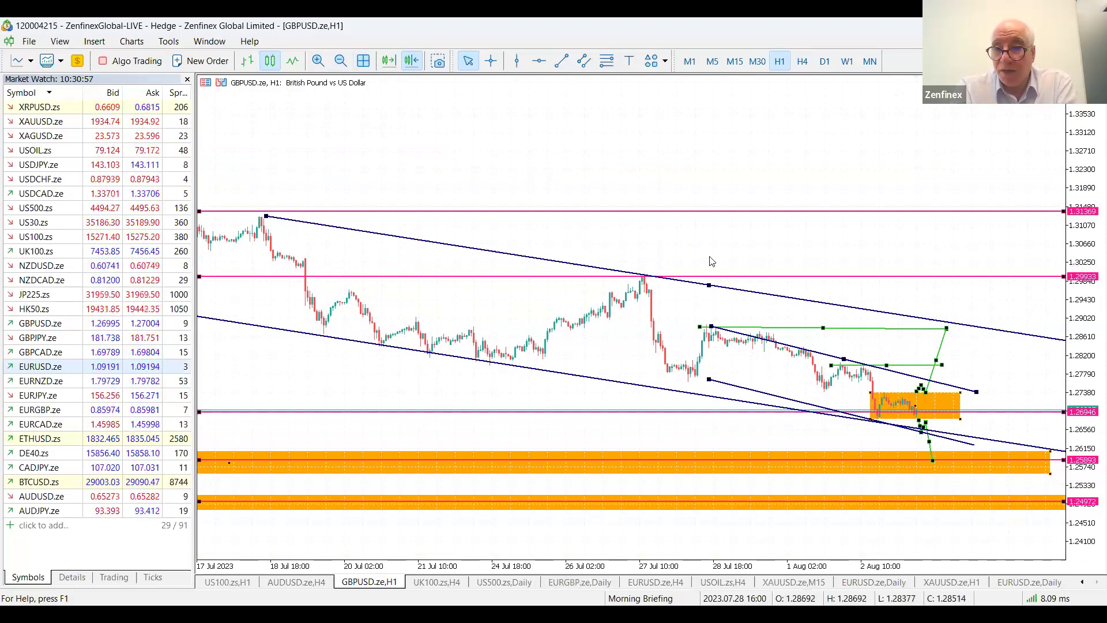
pyautogui.click(940, 586)
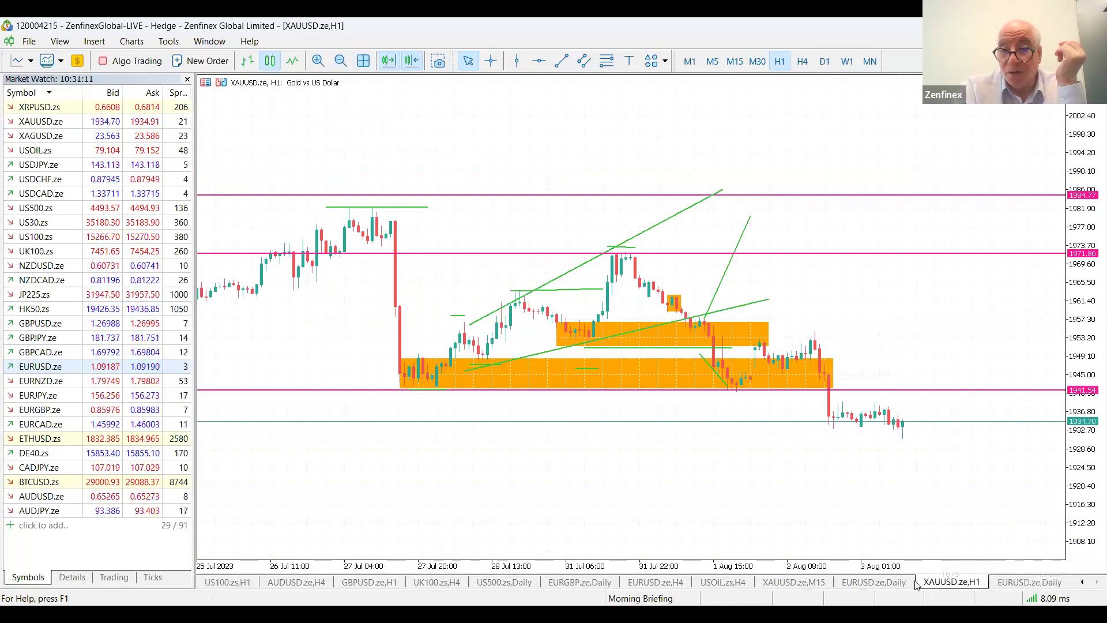
# Step: Open the XAUUSD M15 chart and switch it to the Daily timeframe
pyautogui.click(794, 582)
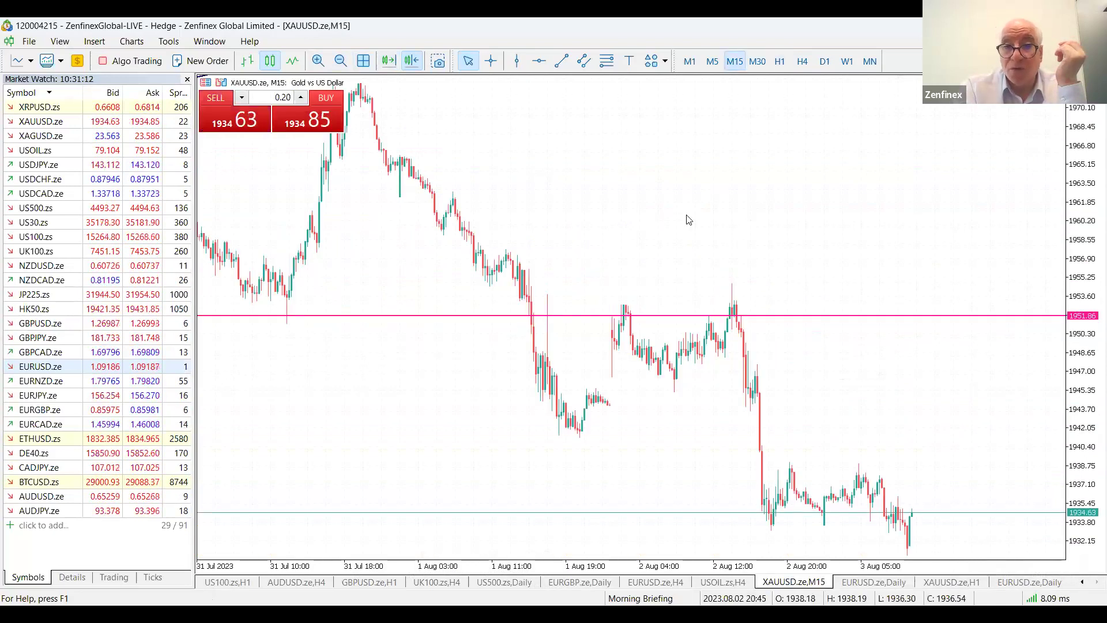
pyautogui.click(848, 61)
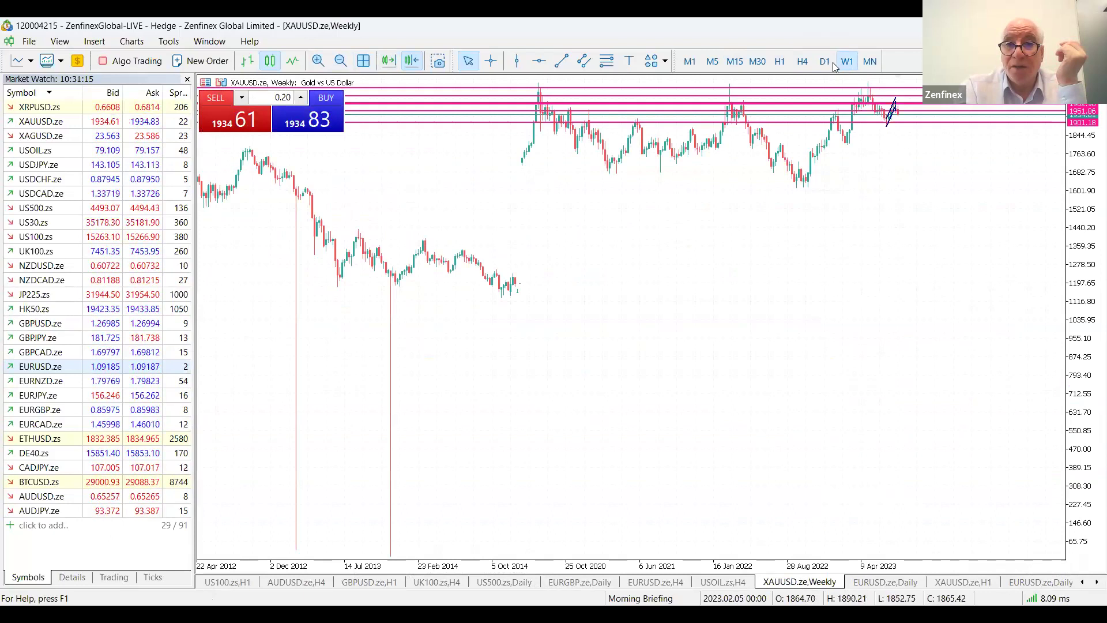
pyautogui.click(826, 61)
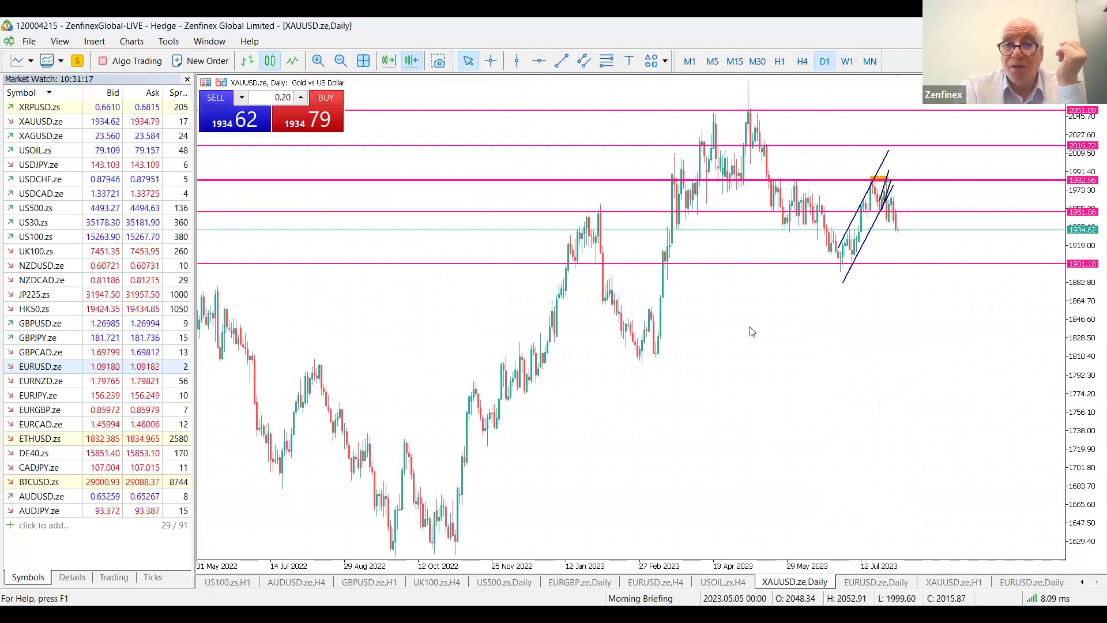
# Step: Delete every drawn line, channel and rectangle from the XAUUSD Daily chart using its object list
pyautogui.rightClick(751, 97)
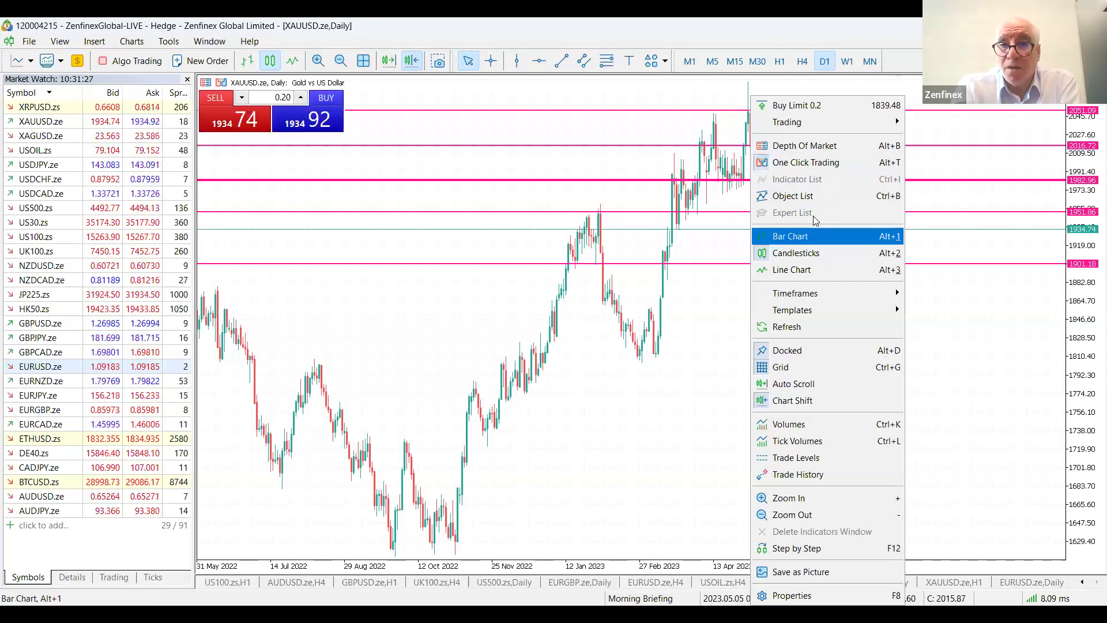
pyautogui.hotkey('ctrl', 'b')
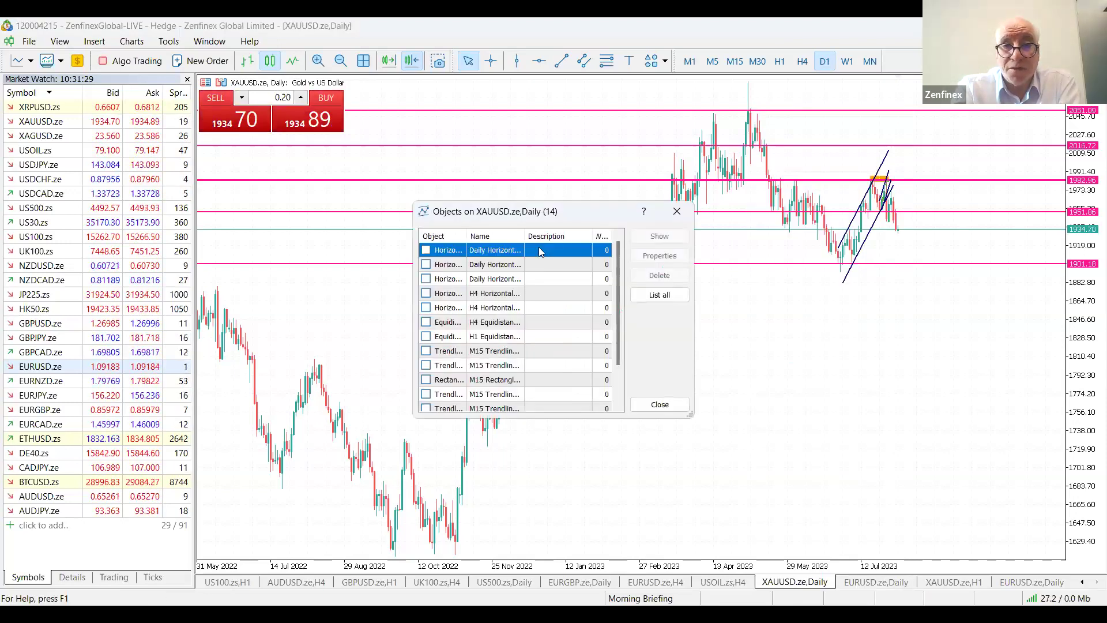
pyautogui.click(667, 278)
pyautogui.click(667, 278)
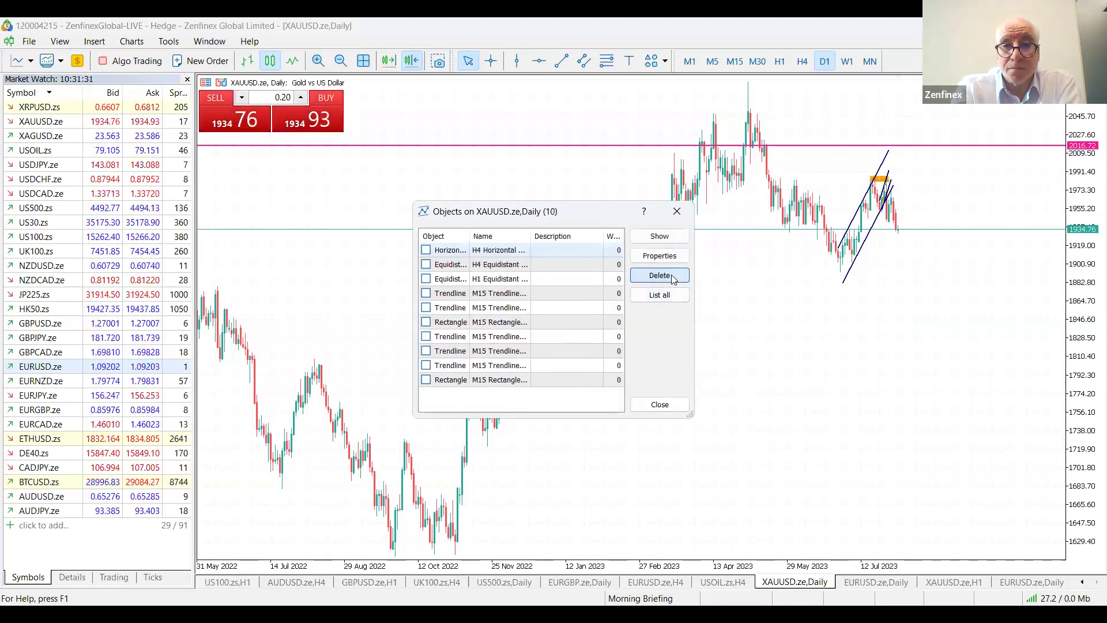
pyautogui.click(668, 278)
pyautogui.click(667, 278)
pyautogui.click(669, 278)
pyautogui.click(669, 278)
pyautogui.click(670, 278)
pyautogui.click(670, 279)
pyautogui.click(670, 278)
pyautogui.click(671, 278)
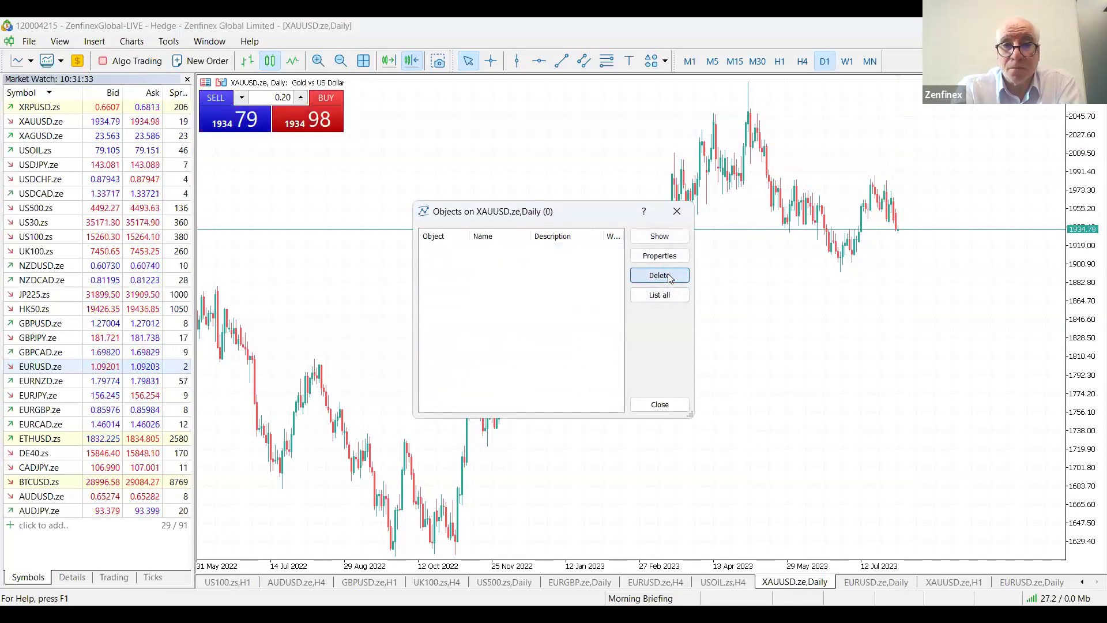
pyautogui.click(653, 406)
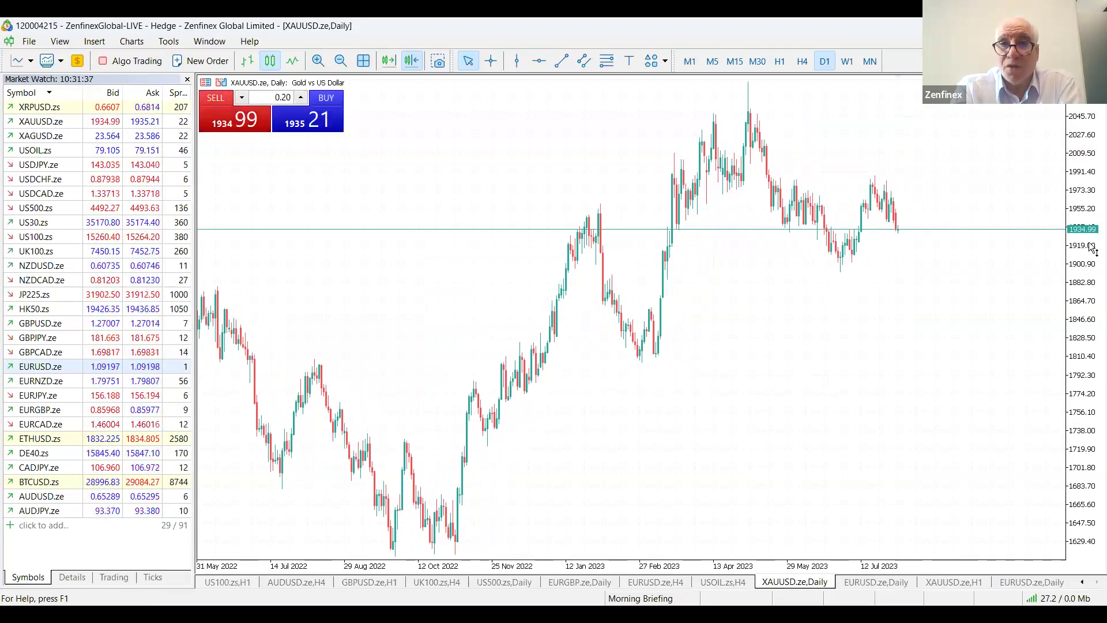
# Step: Add horizontal lines on the XAUUSD Daily chart at 1898.36 near the June low and 2047.42 near the May highs
pyautogui.doubleClick(1092, 167)
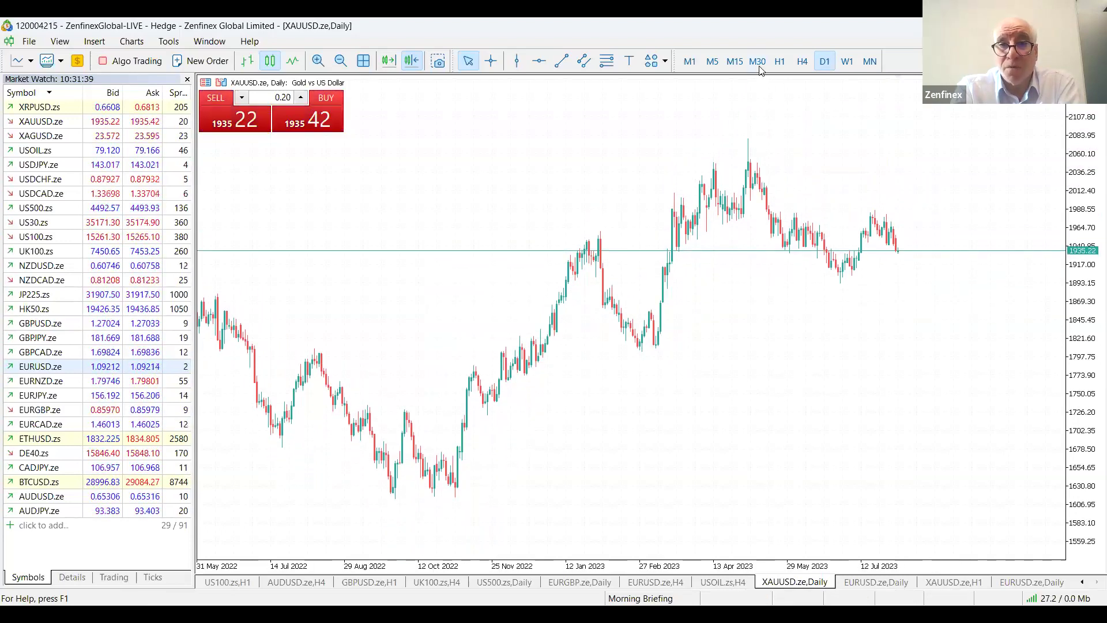
pyautogui.click(541, 61)
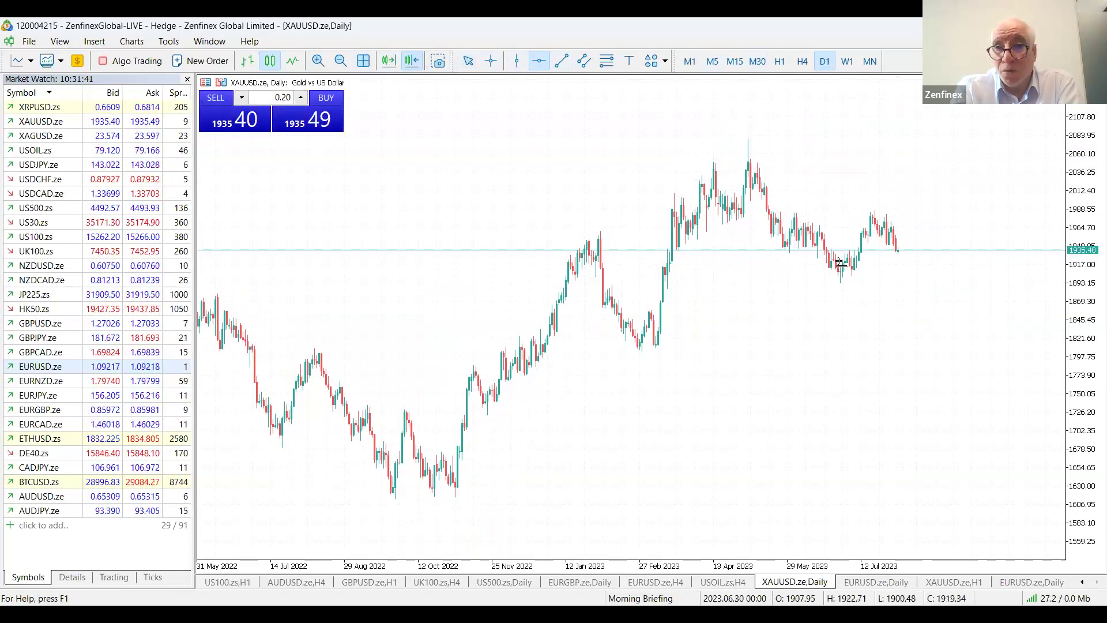
pyautogui.click(849, 280)
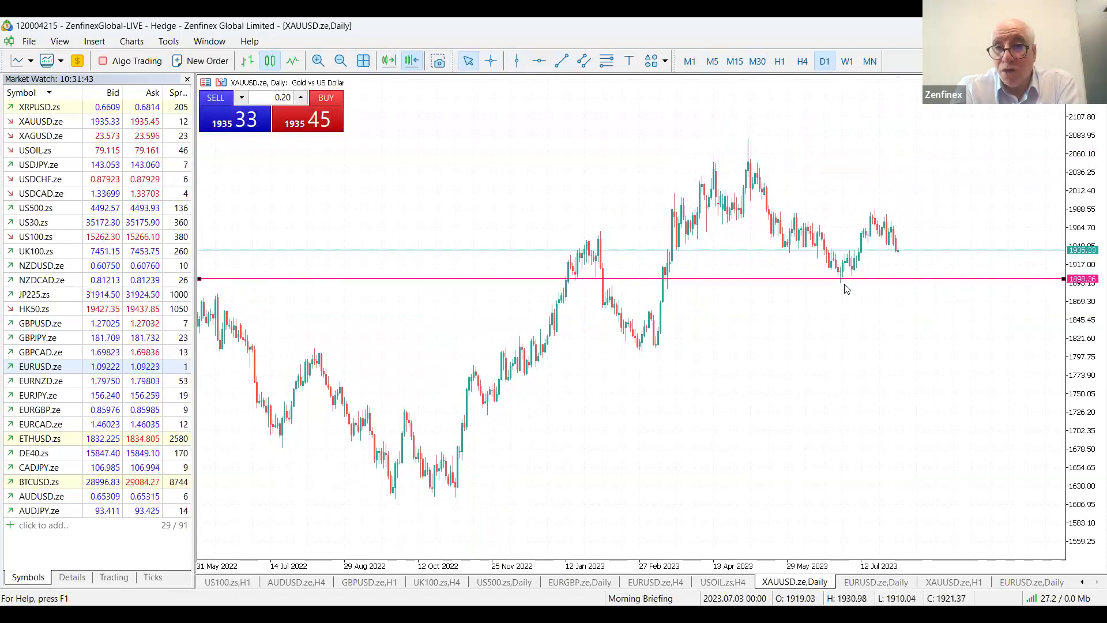
pyautogui.rightClick(594, 85)
pyautogui.click(542, 61)
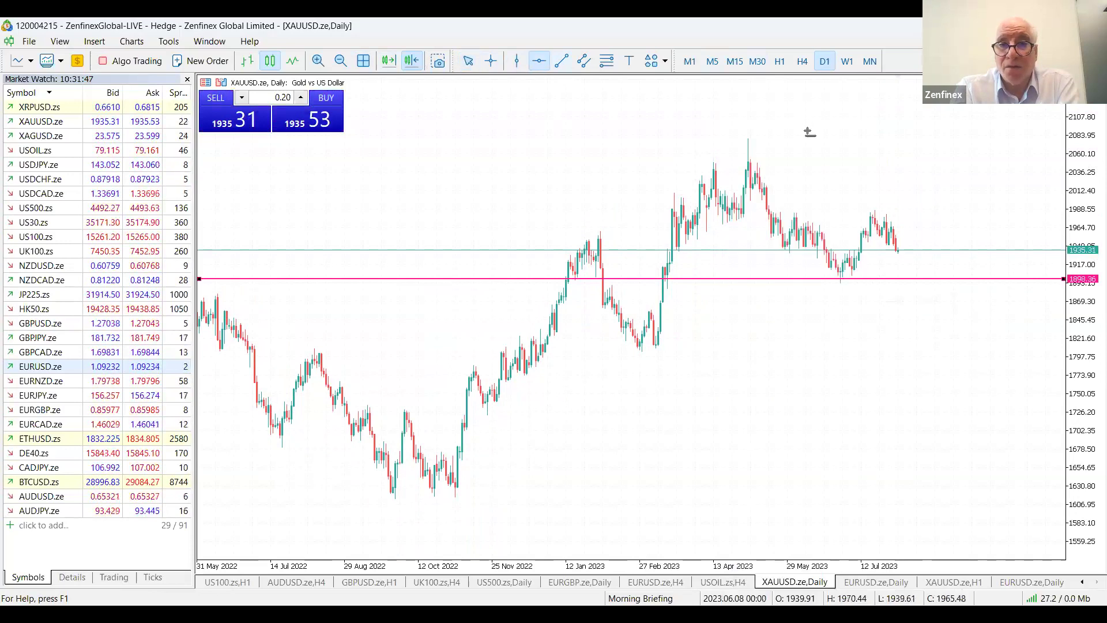
pyautogui.click(773, 164)
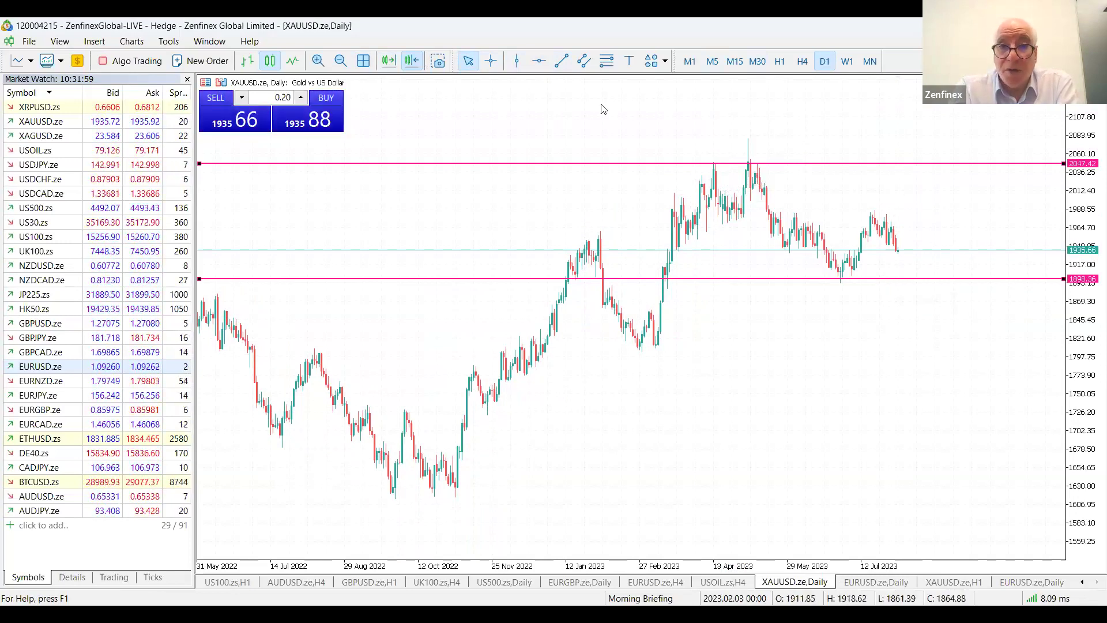
# Step: Add horizontal lines at 1806.69 along the earlier swing lows and at 1981.09 along the July highs
pyautogui.click(539, 61)
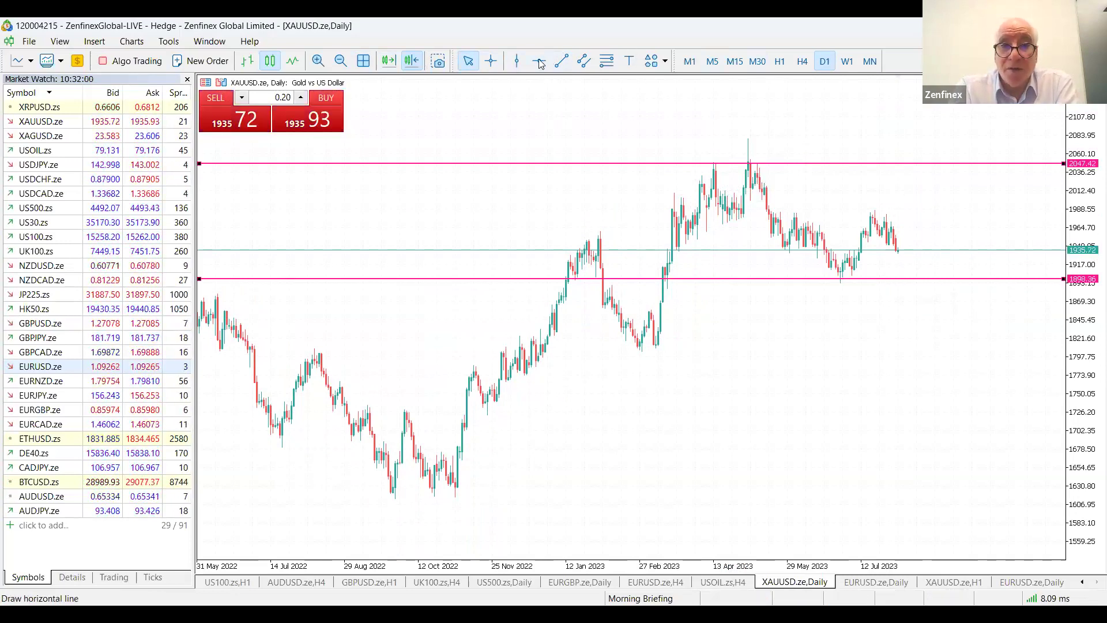
pyautogui.click(652, 350)
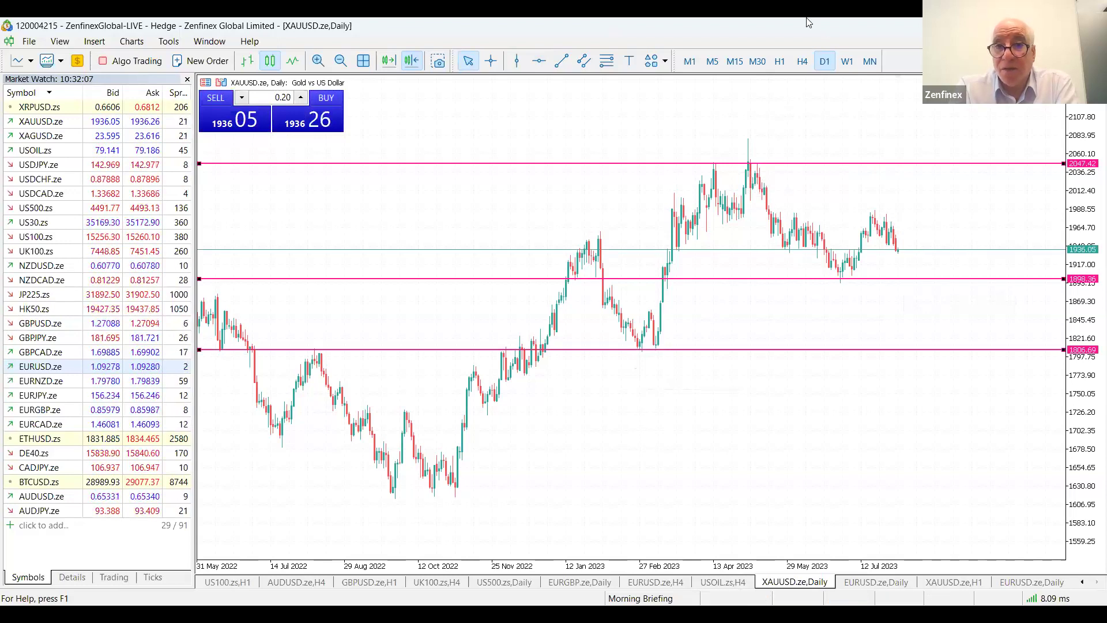
pyautogui.click(539, 62)
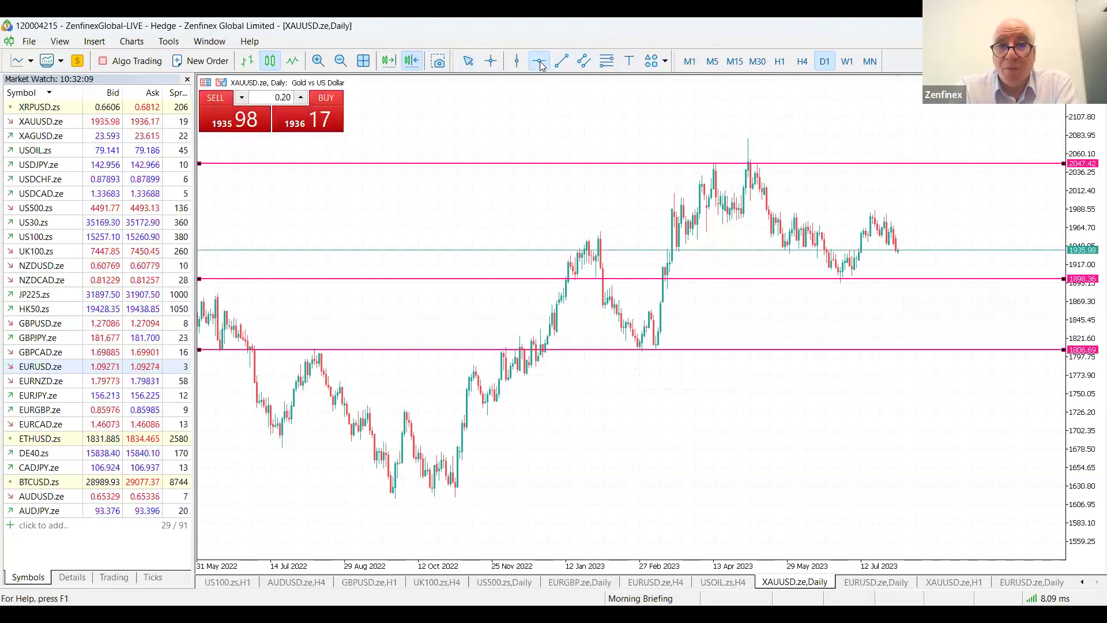
pyautogui.click(886, 215)
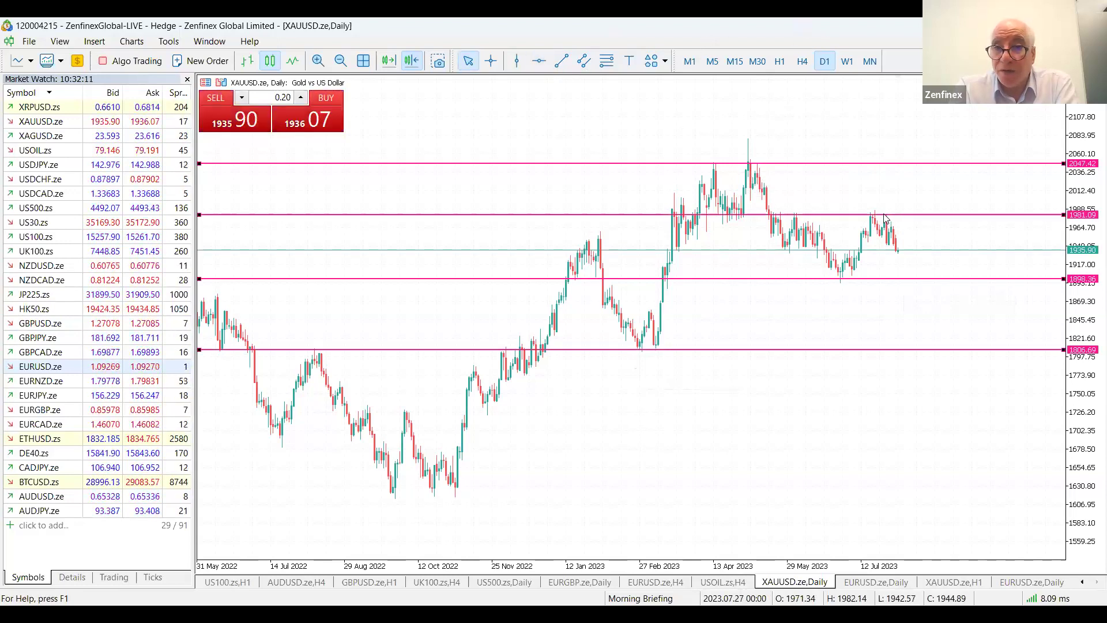
# Step: Switch XAUUSD to the H4 timeframe and raise the horizontal line near the July highs to 1984.55
pyautogui.click(802, 62)
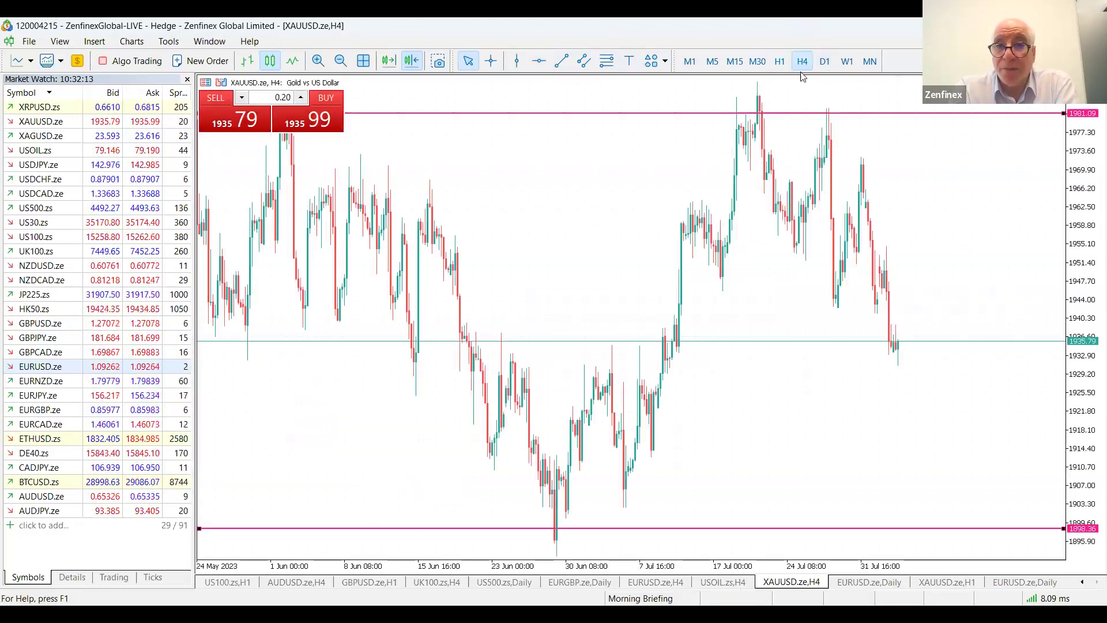
pyautogui.moveTo(1092, 199); pyautogui.dragTo(1092, 242)
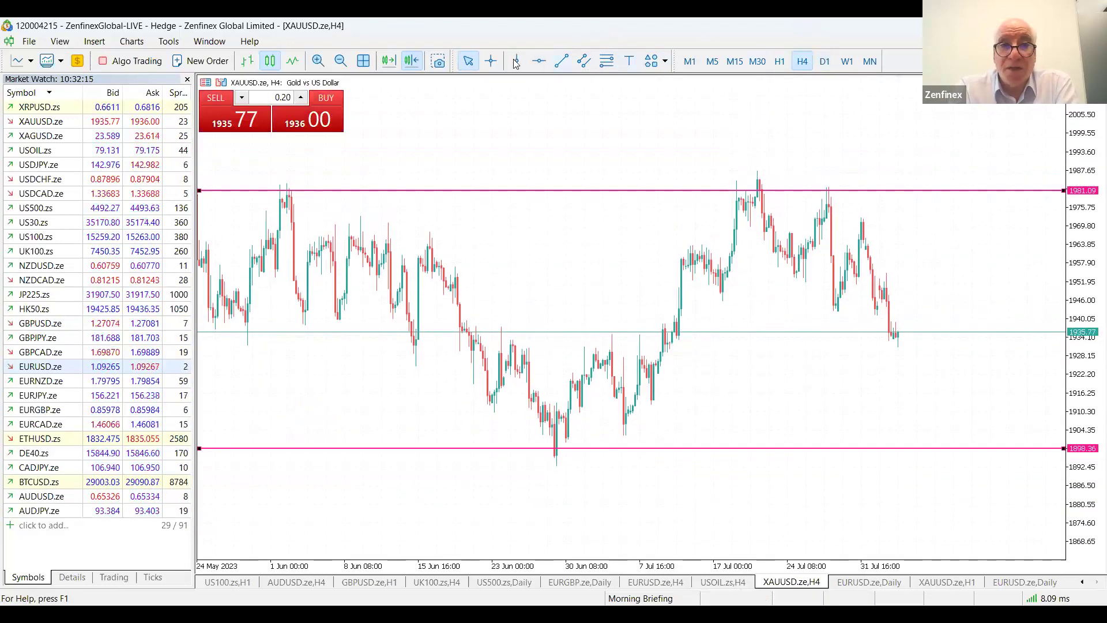
pyautogui.click(341, 61)
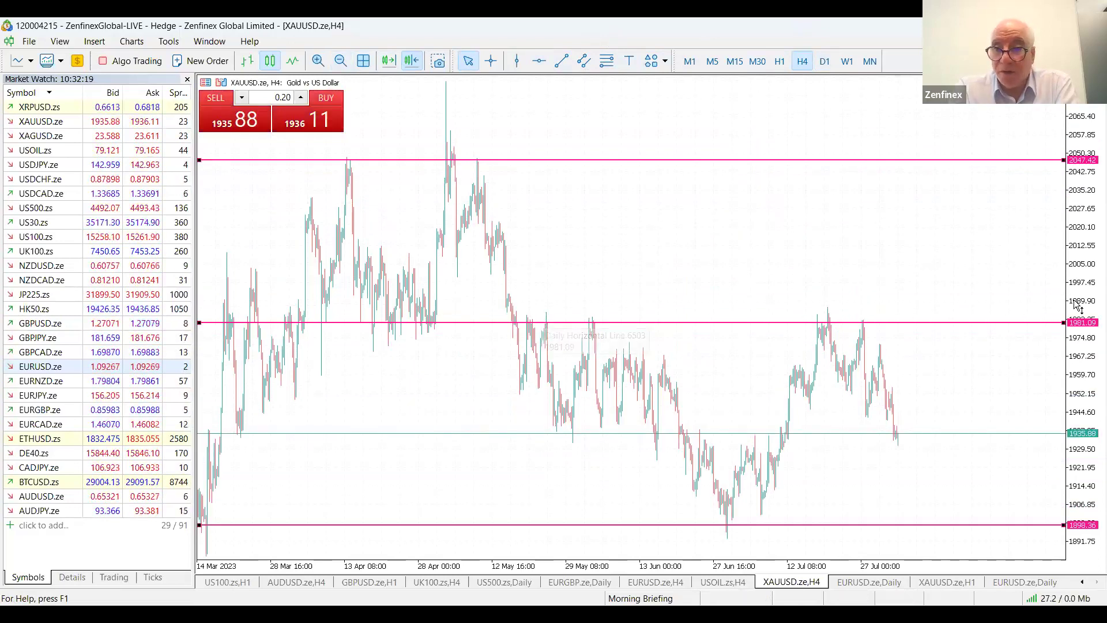
pyautogui.moveTo(1069, 330); pyautogui.dragTo(1068, 318)
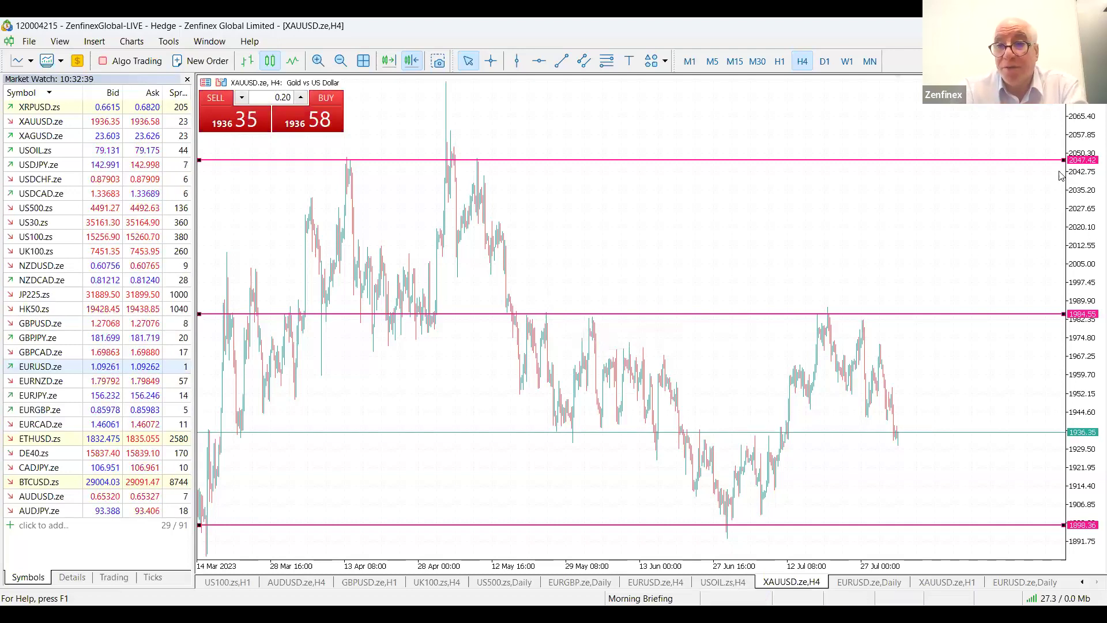
# Step: Draw a rectangular resistance zone just above the 1984.55 line, from about 1984.5 to 1998, starting before the July high
pyautogui.moveTo(1092, 249); pyautogui.dragTo(1092, 306)
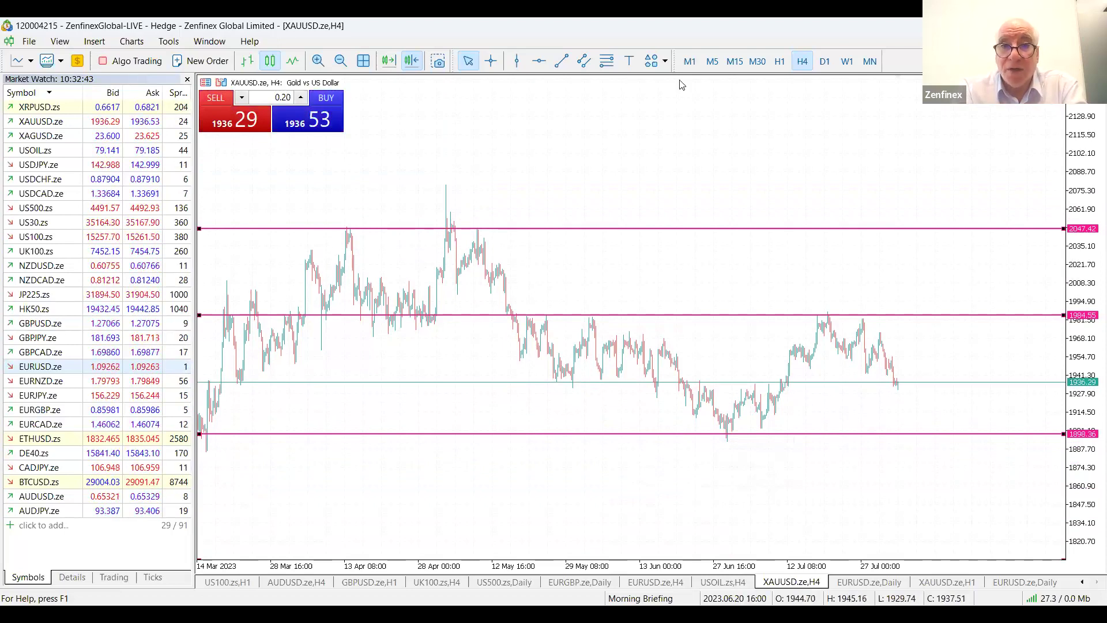
pyautogui.click(318, 60)
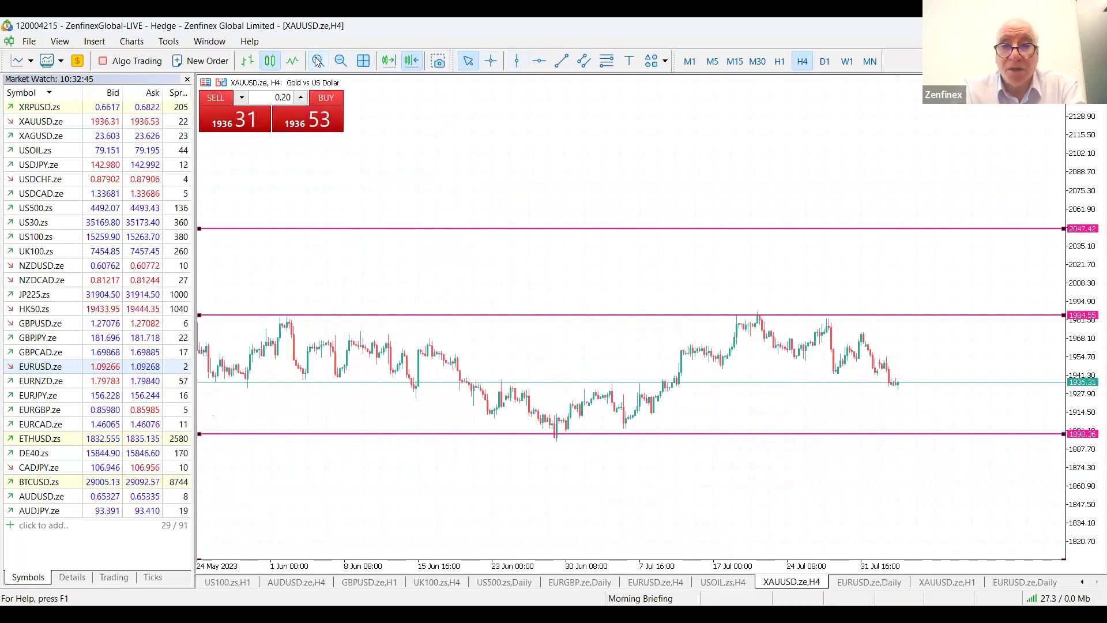
pyautogui.click(317, 60)
pyautogui.scroll(2, 543, 155)
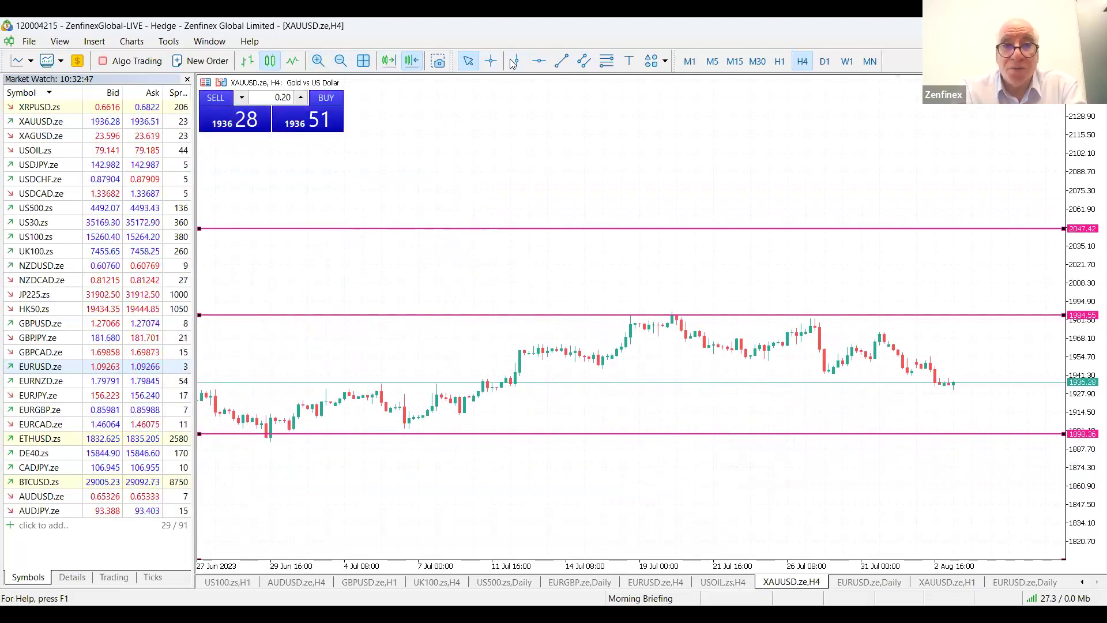
pyautogui.click(341, 60)
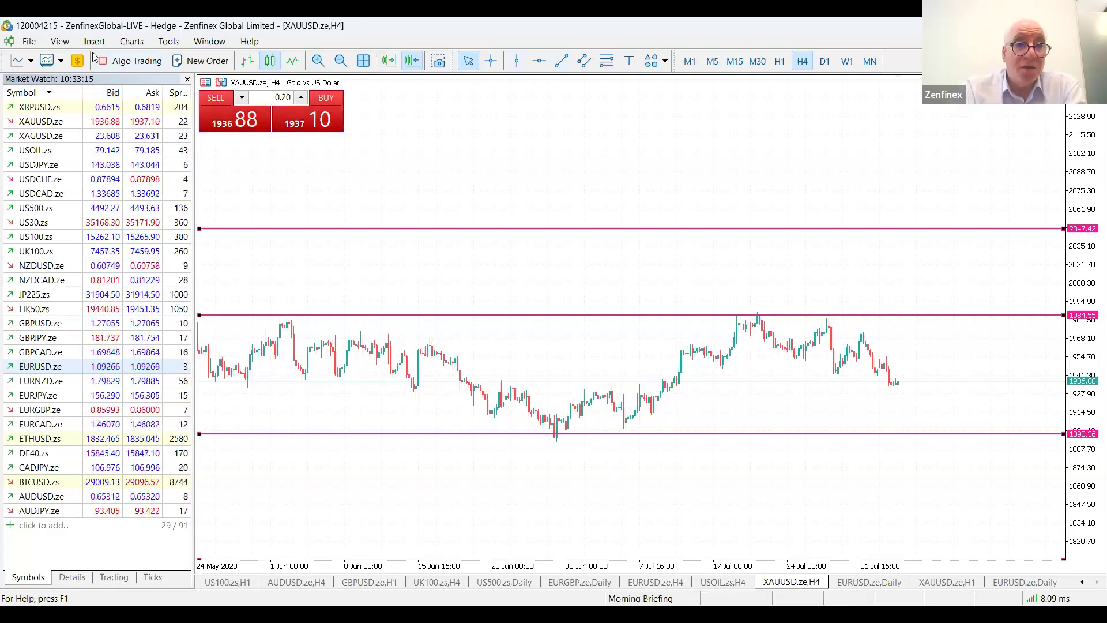
pyautogui.moveTo(187, 78)
pyautogui.click(210, 108)
pyautogui.moveTo(829, 307); pyautogui.dragTo(991, 316)
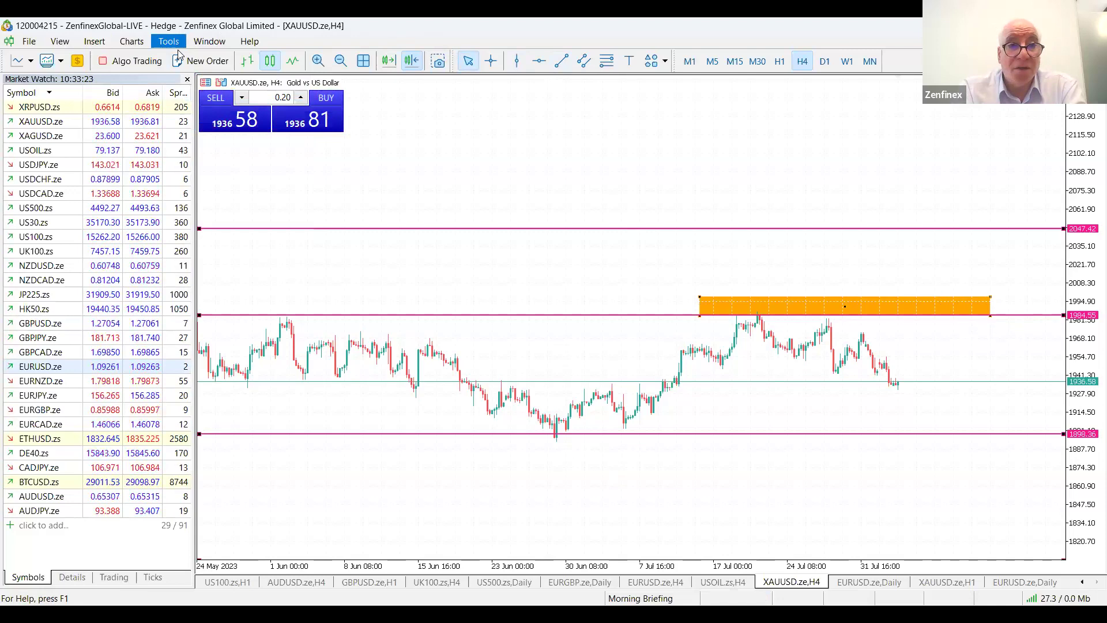
# Step: Draw a rectangular support zone just below the 1898.36 line, from about 1894 to 1881, starting near the late June low
pyautogui.click(94, 41)
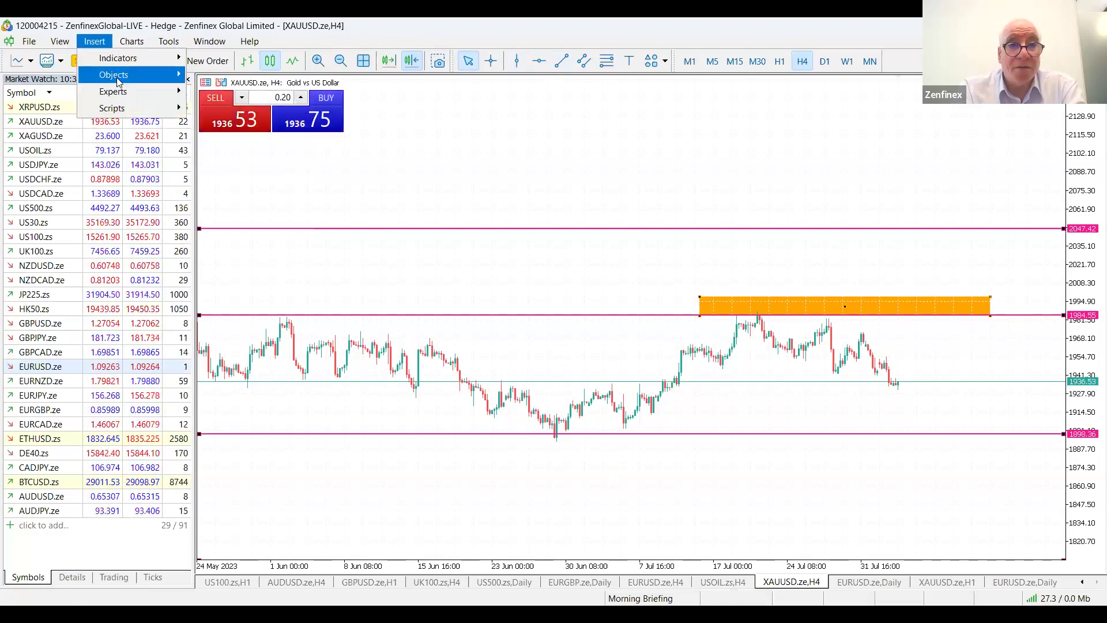
pyautogui.moveTo(116, 77)
pyautogui.click(231, 106)
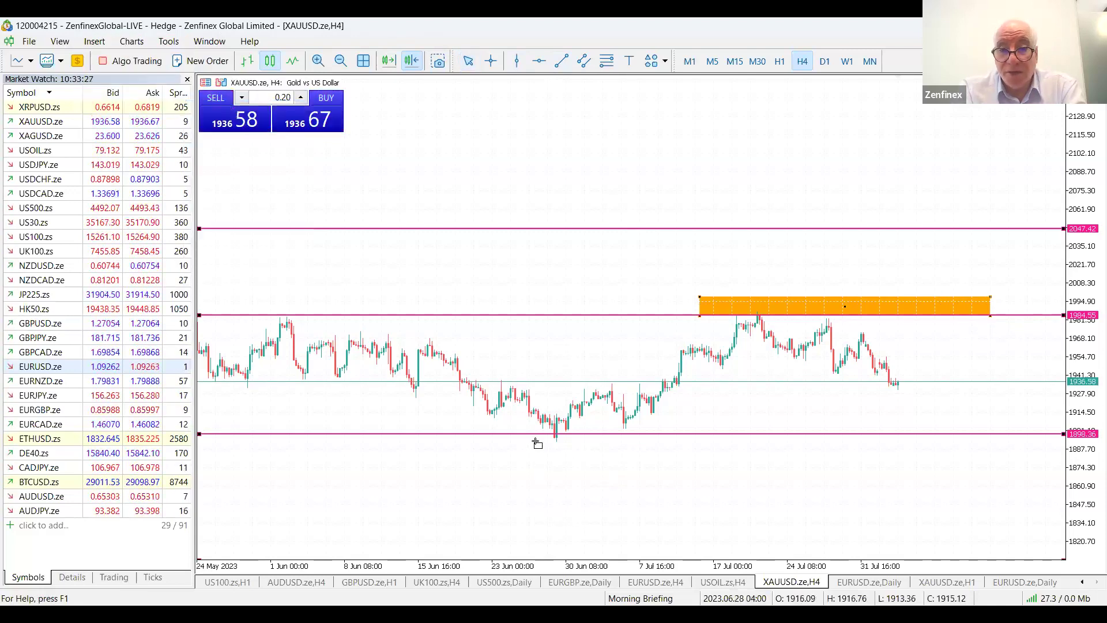
pyautogui.moveTo(603, 456); pyautogui.dragTo(998, 459)
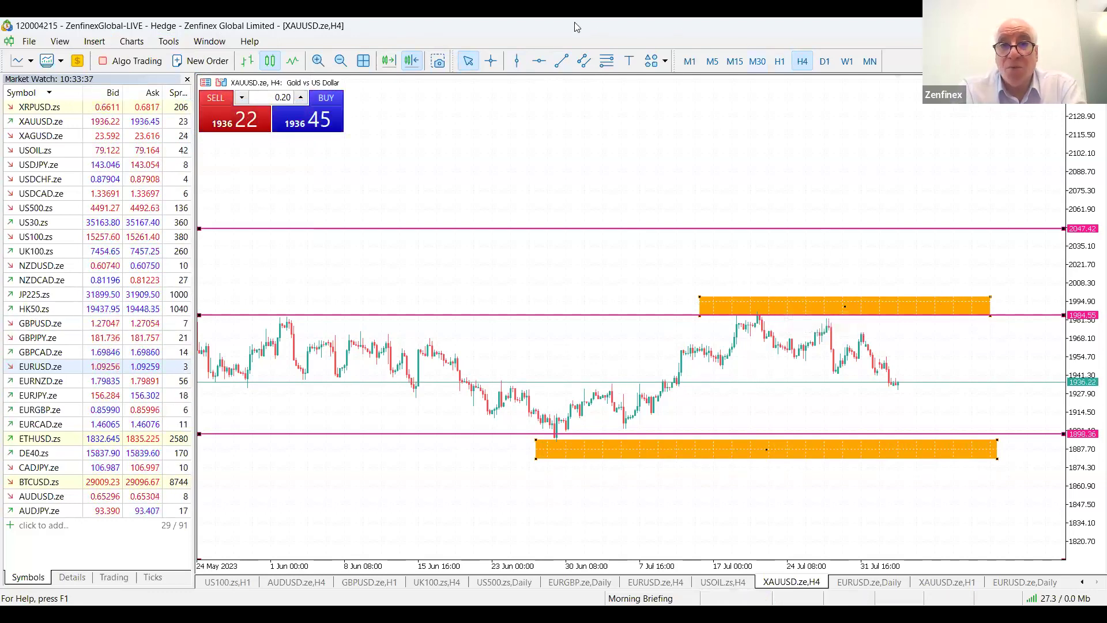
# Step: Draw a descending equidistant channel along the late July highs from about 1994 to 1952, and fit its lower line to the recent lows
pyautogui.click(341, 60)
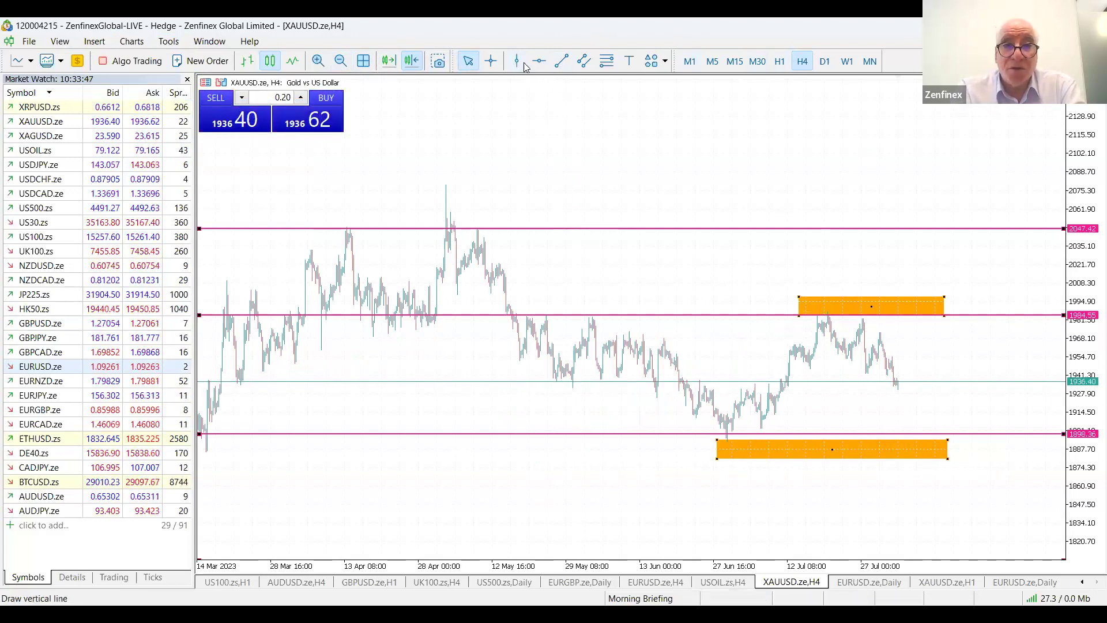
pyautogui.click(319, 61)
pyautogui.click(319, 61)
pyautogui.moveTo(1091, 300); pyautogui.dragTo(1091, 355)
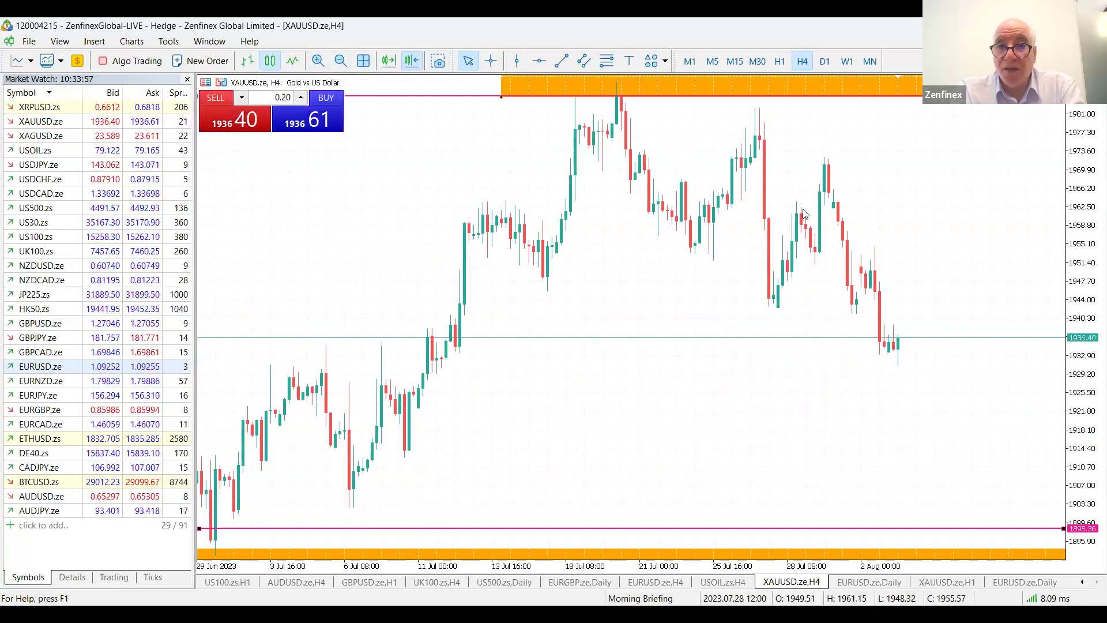
pyautogui.moveTo(1092, 194); pyautogui.dragTo(1092, 164)
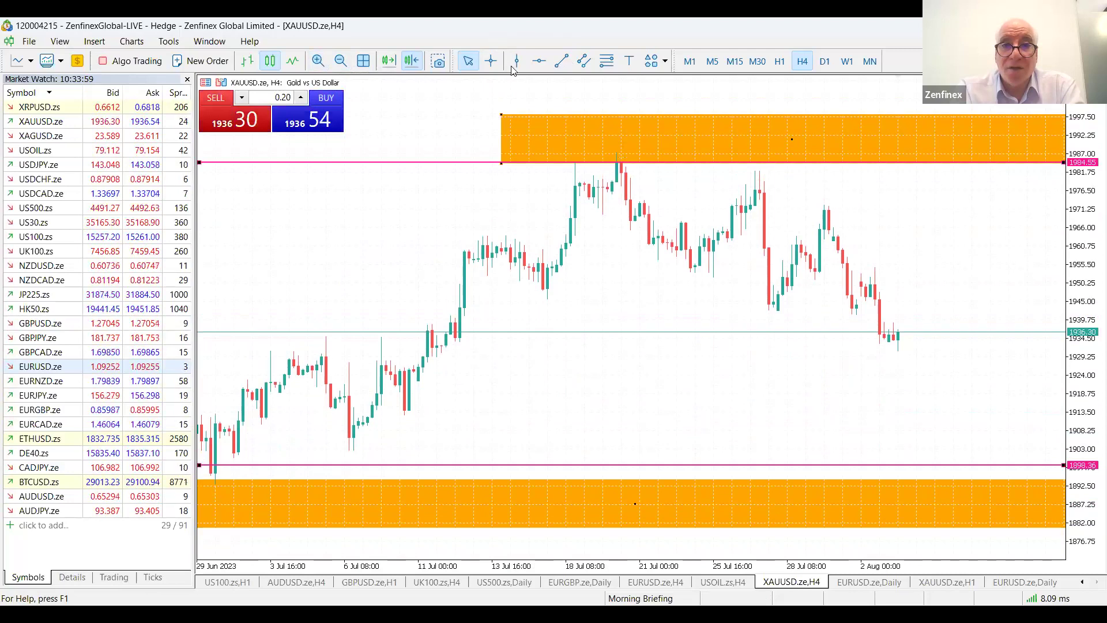
pyautogui.click(583, 62)
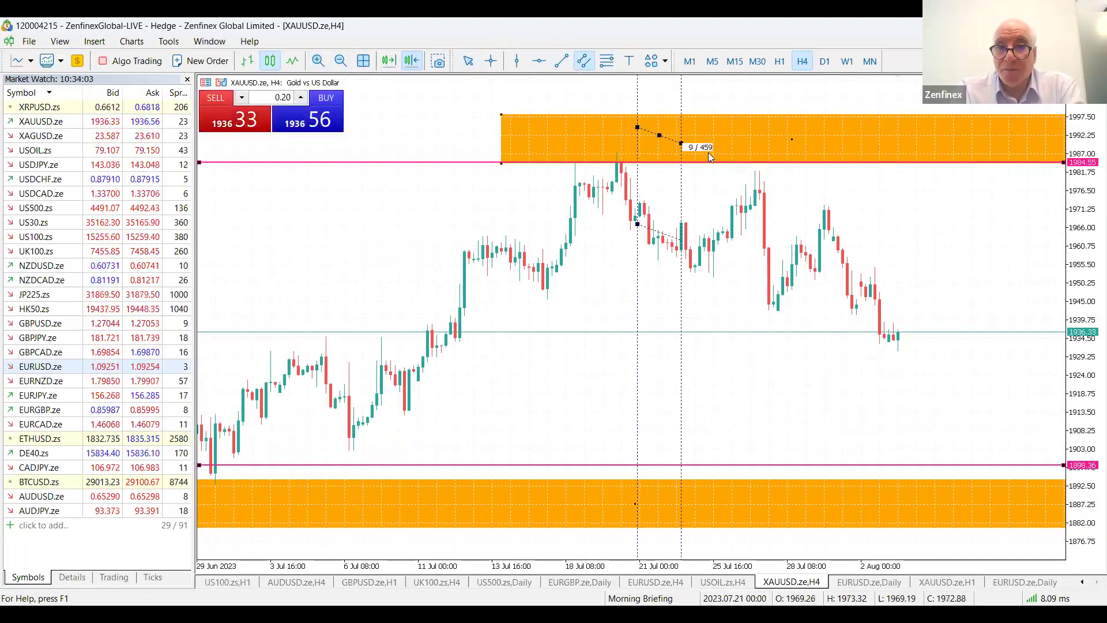
pyautogui.moveTo(990, 279); pyautogui.dragTo(986, 277)
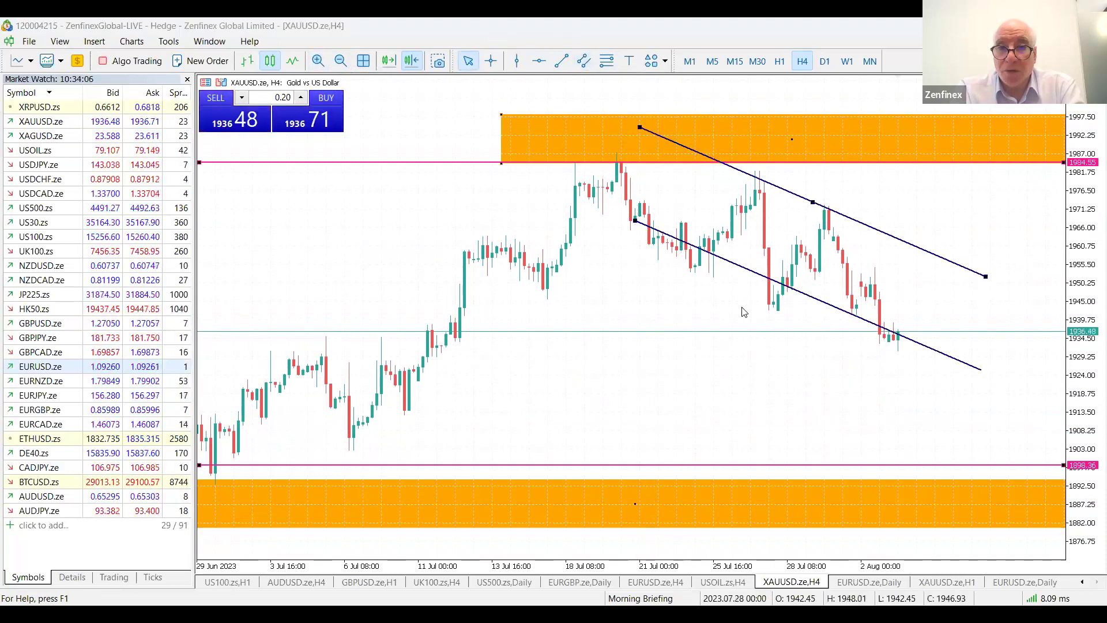
pyautogui.moveTo(635, 228); pyautogui.dragTo(580, 221)
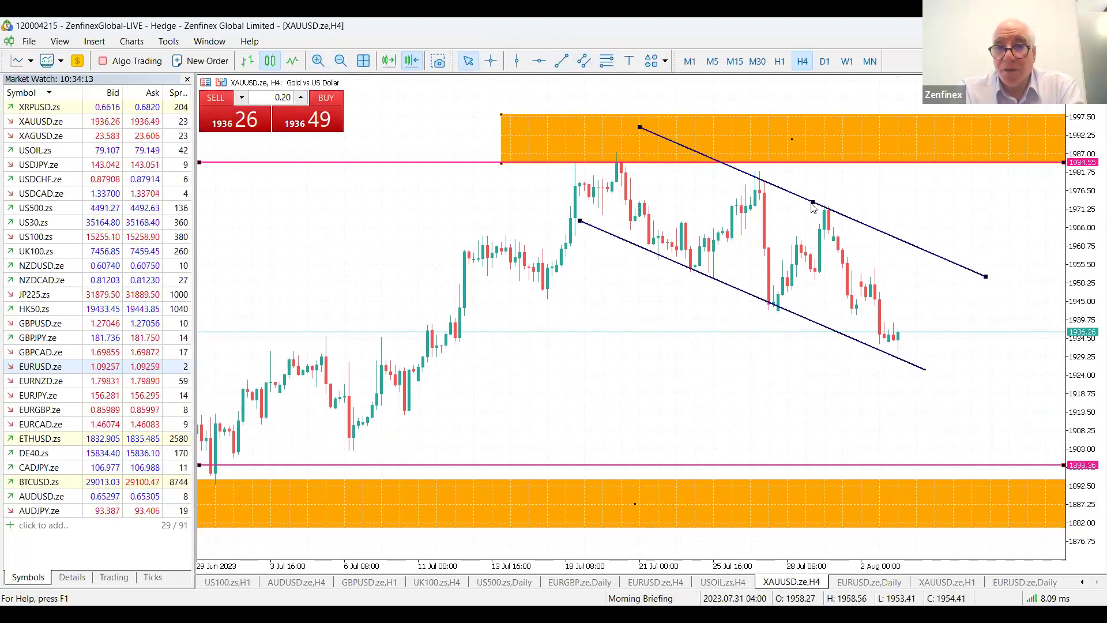
# Step: Nudge the upper line of the descending XAUUSD channel down so it fits the late July highs more closely
pyautogui.moveTo(813, 204); pyautogui.dragTo(813, 206)
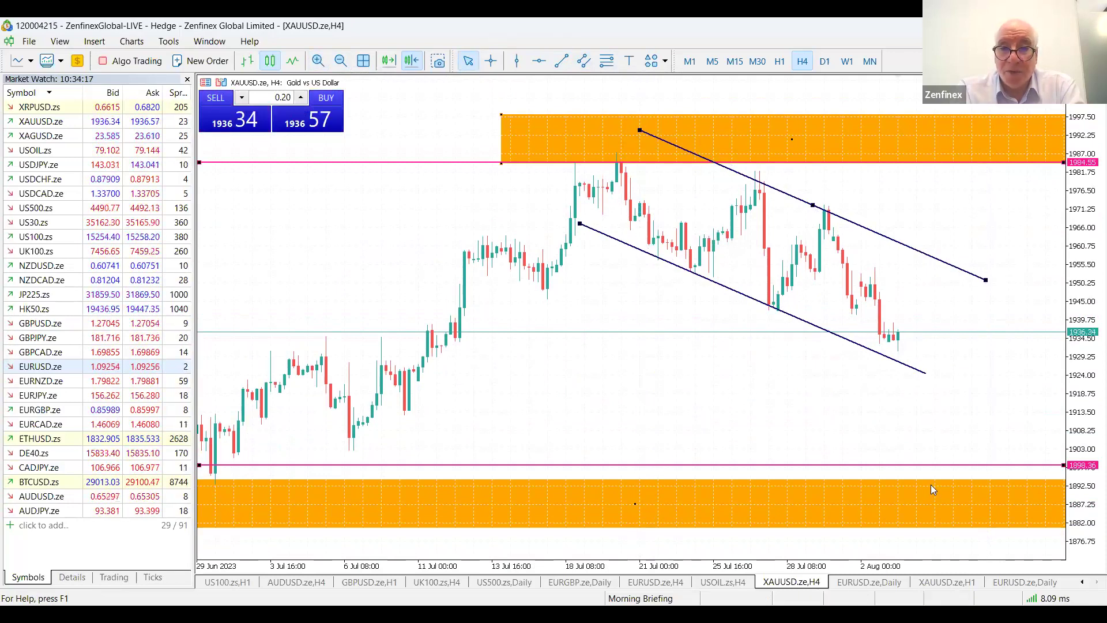
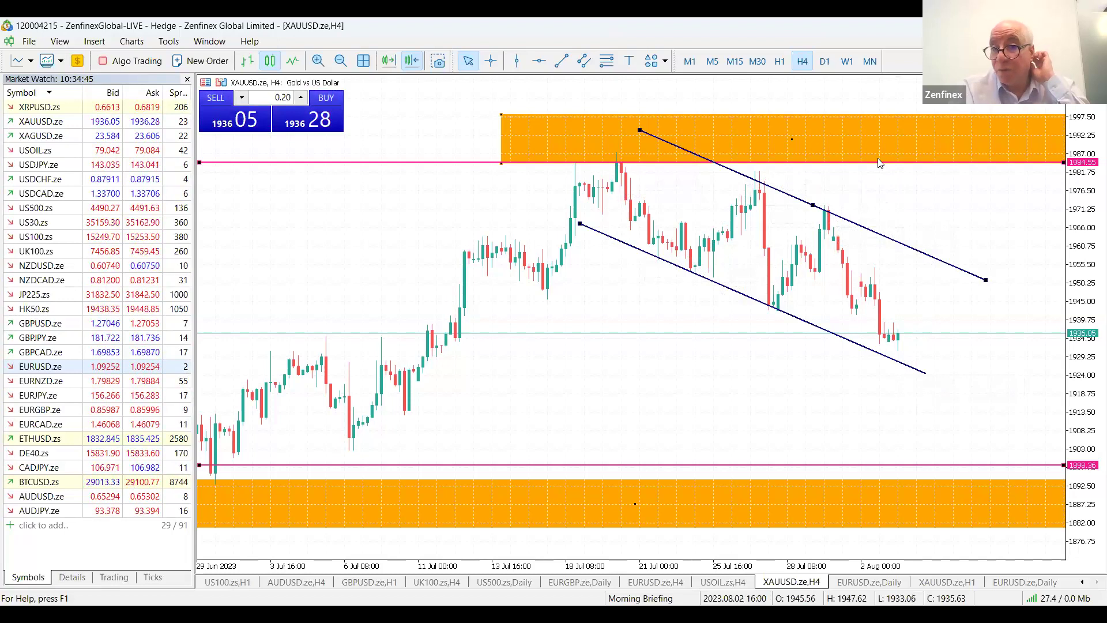
pyautogui.rightClick(841, 149)
pyautogui.click(676, 357)
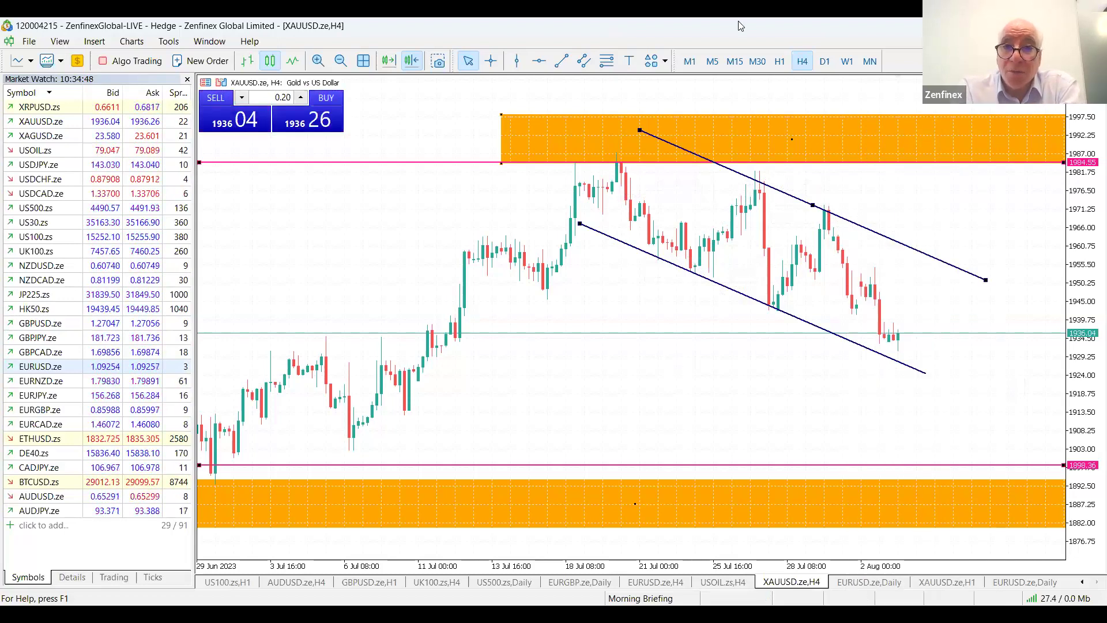
# Step: Add horizontal lines at 1913.34 by the 10 July low and at 1972.25 by the most recent late July high
pyautogui.click(541, 63)
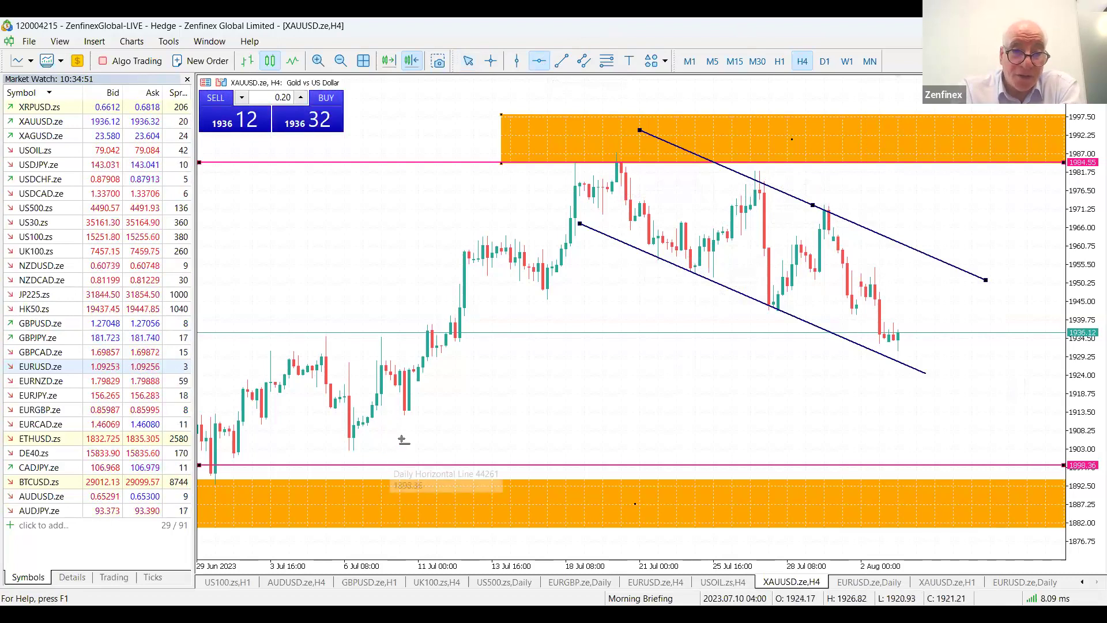
pyautogui.click(420, 413)
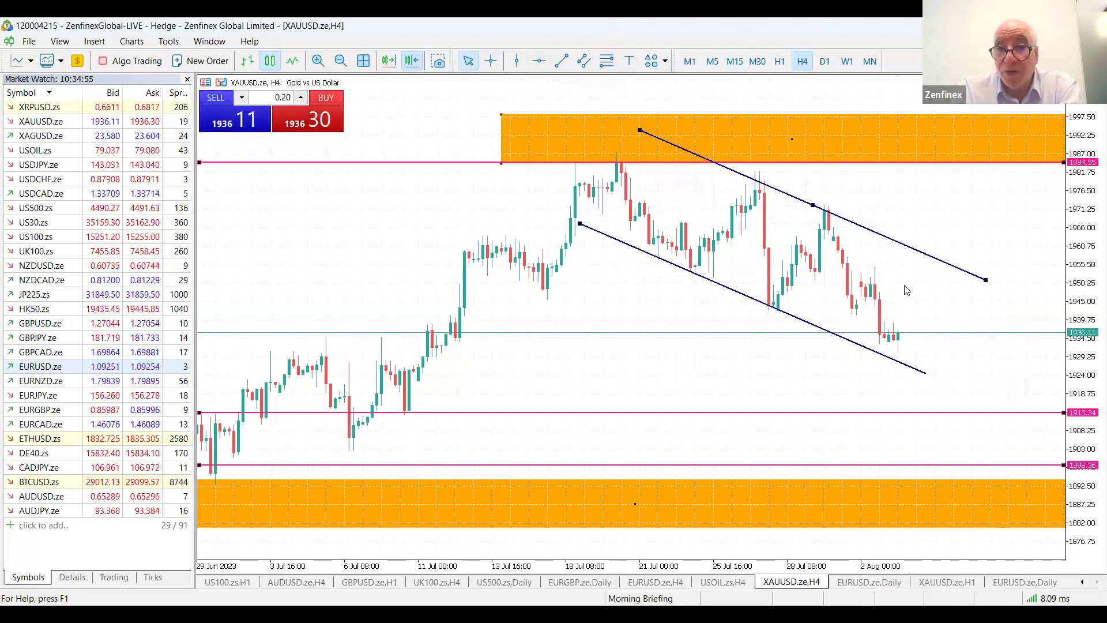
pyautogui.click(538, 61)
pyautogui.click(841, 206)
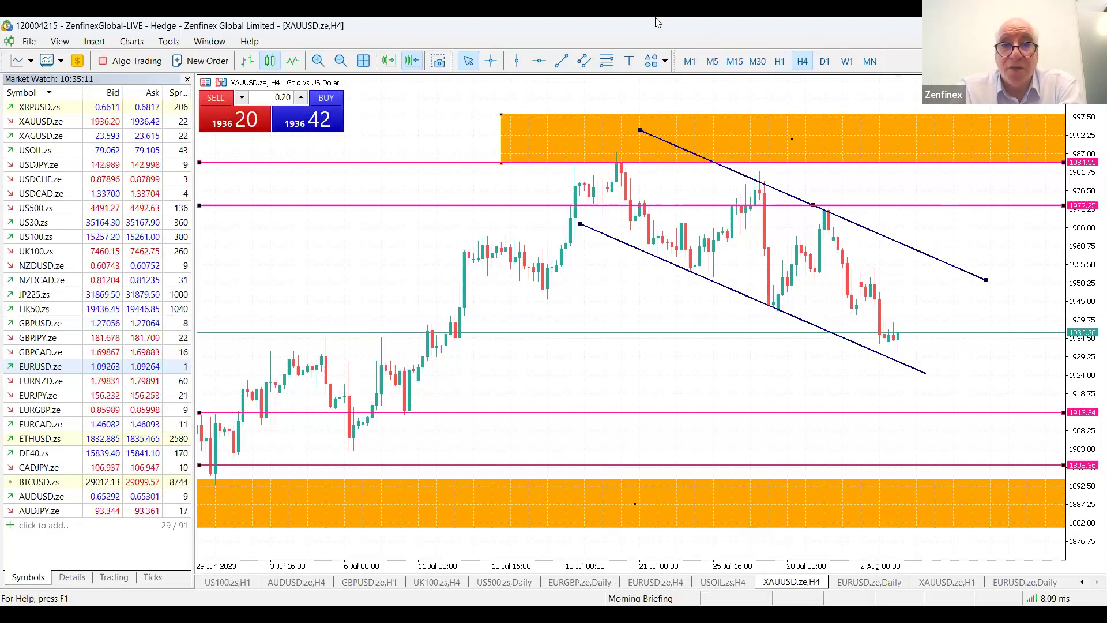
# Step: Switch XAUUSD to the H1 timeframe and frame the descending channel up to the latest candles, with the chart shift on
pyautogui.click(322, 63)
pyautogui.moveTo(1093, 382); pyautogui.dragTo(1092, 300)
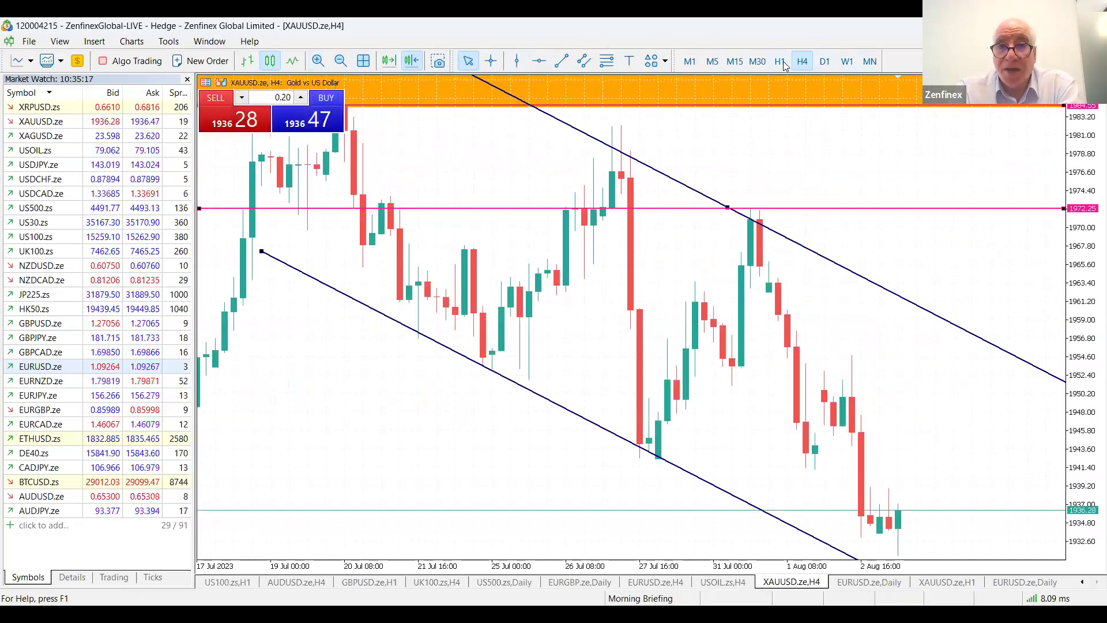
pyautogui.click(781, 62)
pyautogui.scroll(-3, 455, 174)
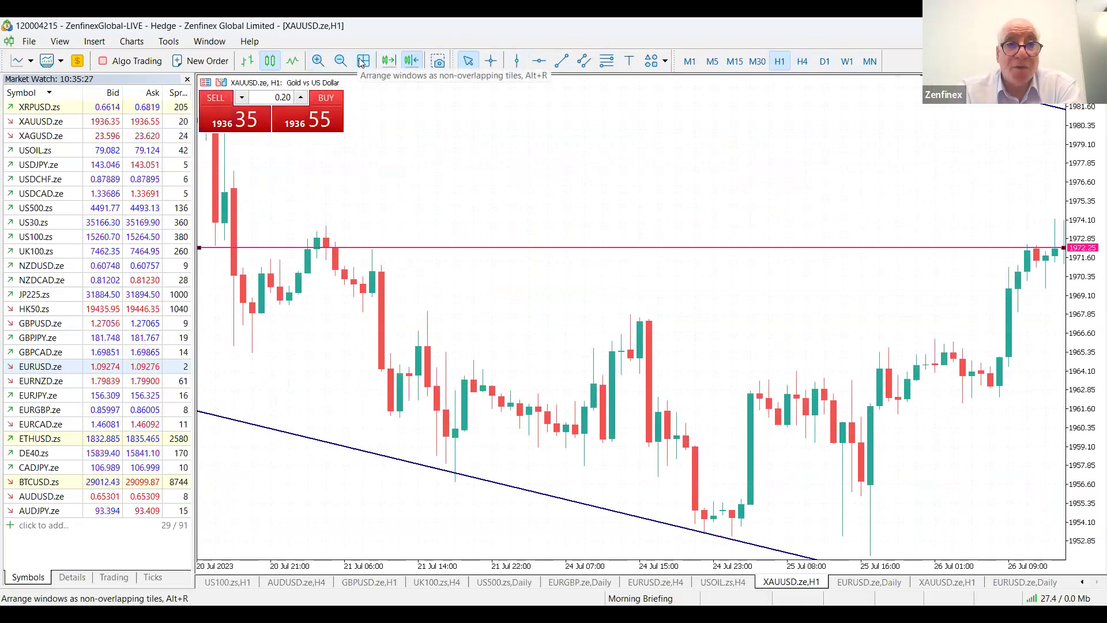
pyautogui.click(409, 64)
pyautogui.moveTo(1092, 164); pyautogui.dragTo(1051, 192)
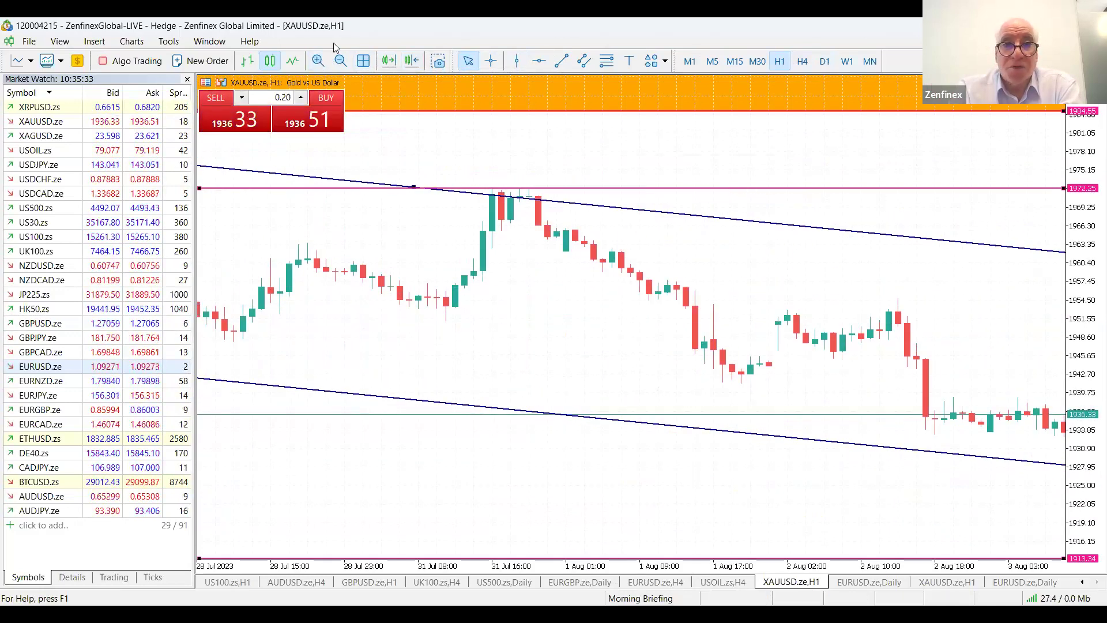
pyautogui.scroll(-1, 588, 310)
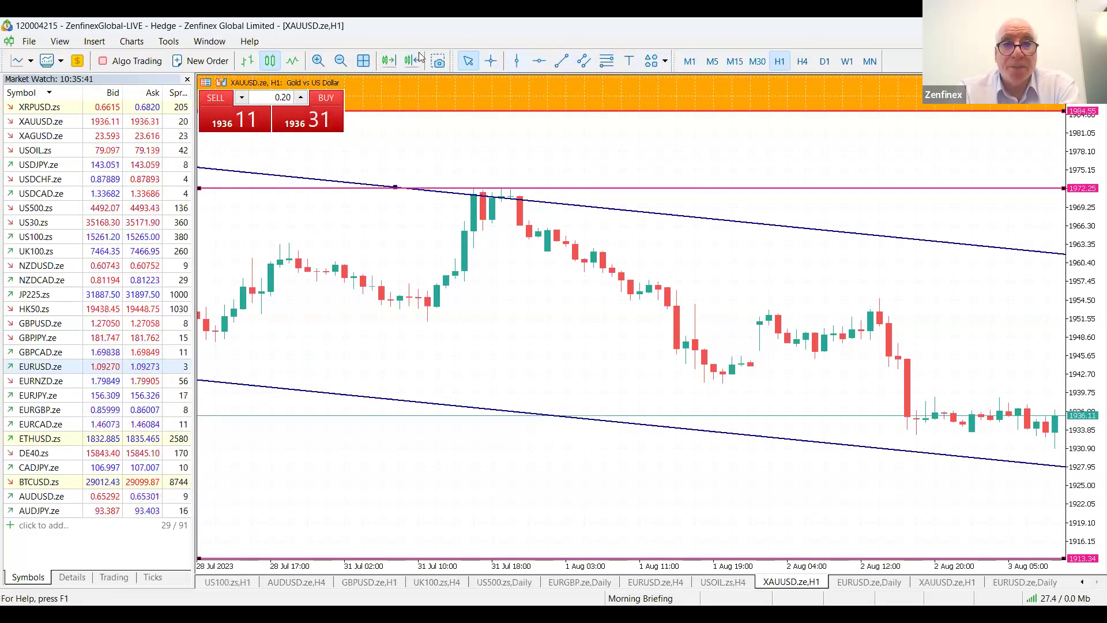
pyautogui.scroll(5, 606, 228)
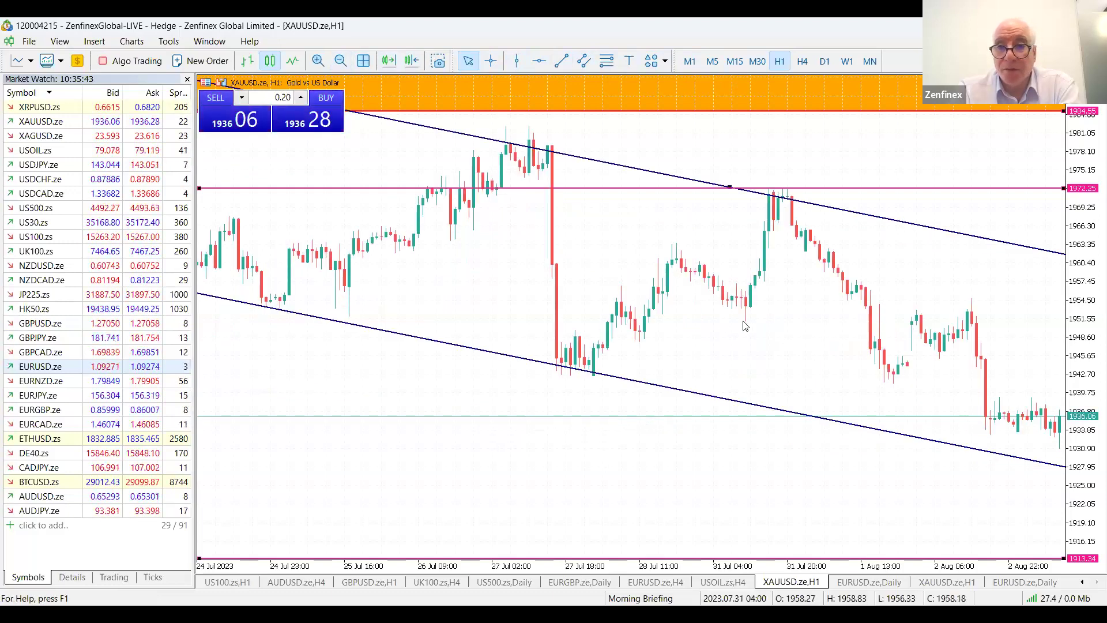
pyautogui.click(411, 60)
pyautogui.moveTo(1093, 202); pyautogui.dragTo(1092, 245)
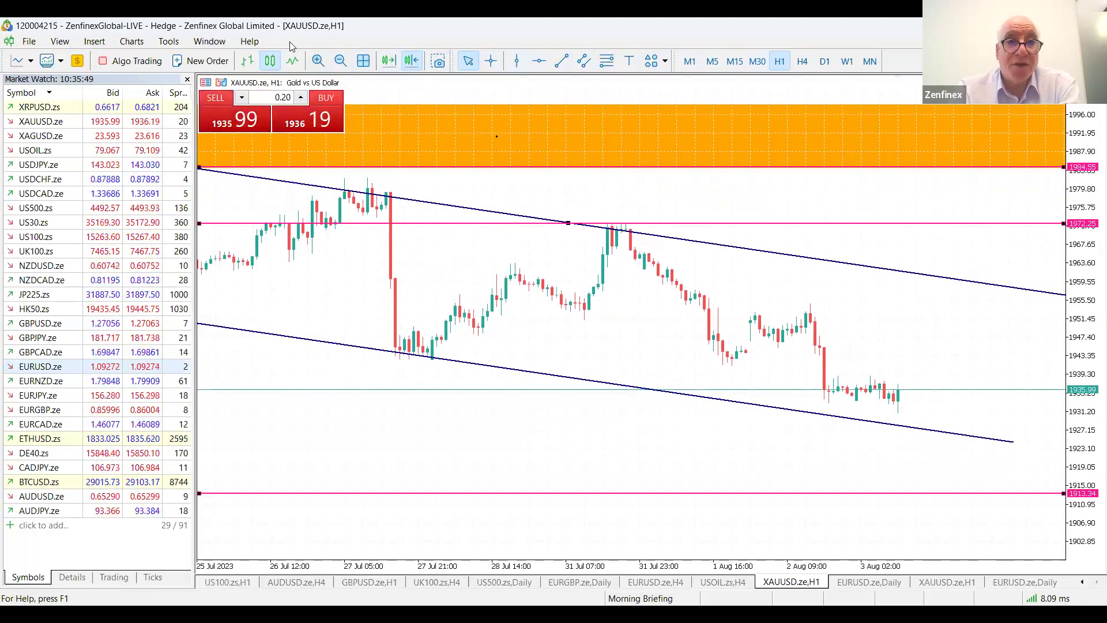
# Step: Draw a rectangle around the latest sideways candles, from about 1939 to 1930.5, starting at the large 2 August down candle
pyautogui.click(60, 41)
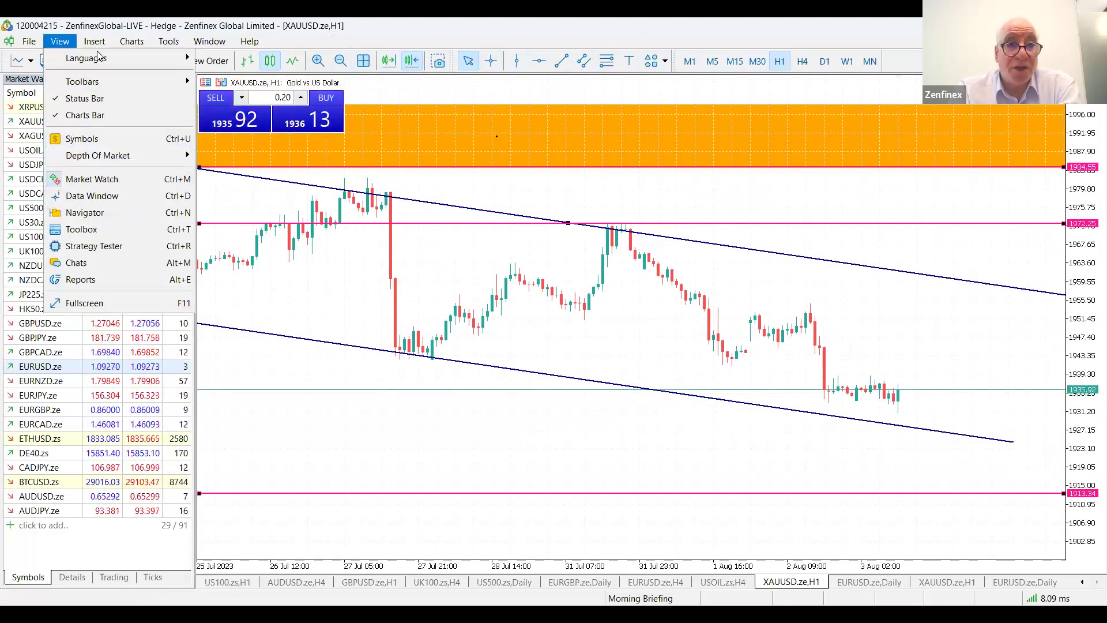
pyautogui.moveTo(94, 41)
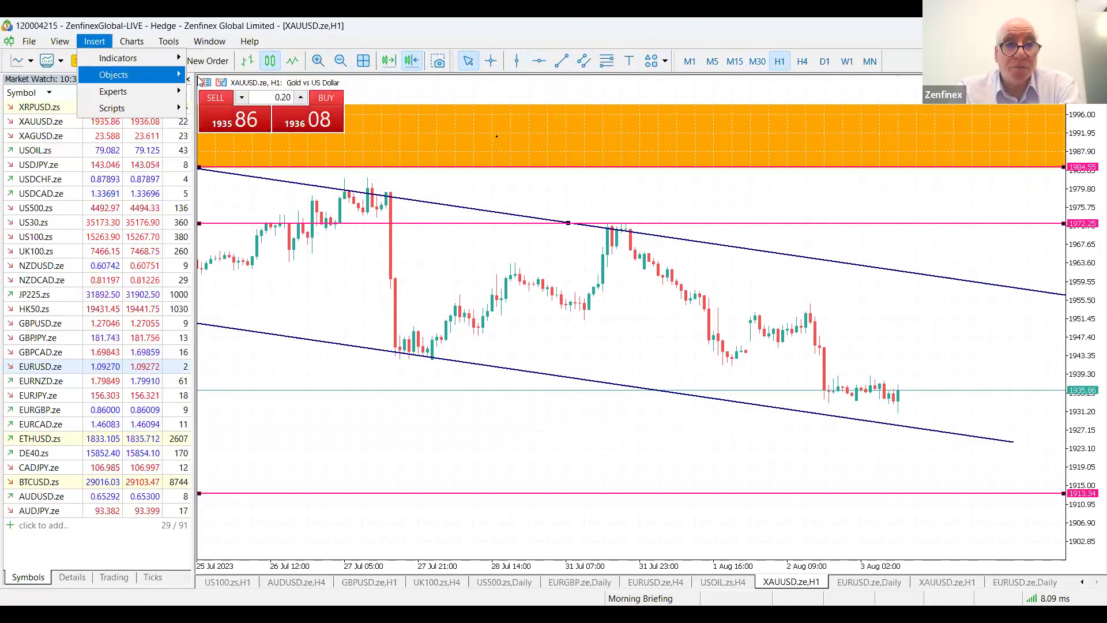
pyautogui.click(225, 108)
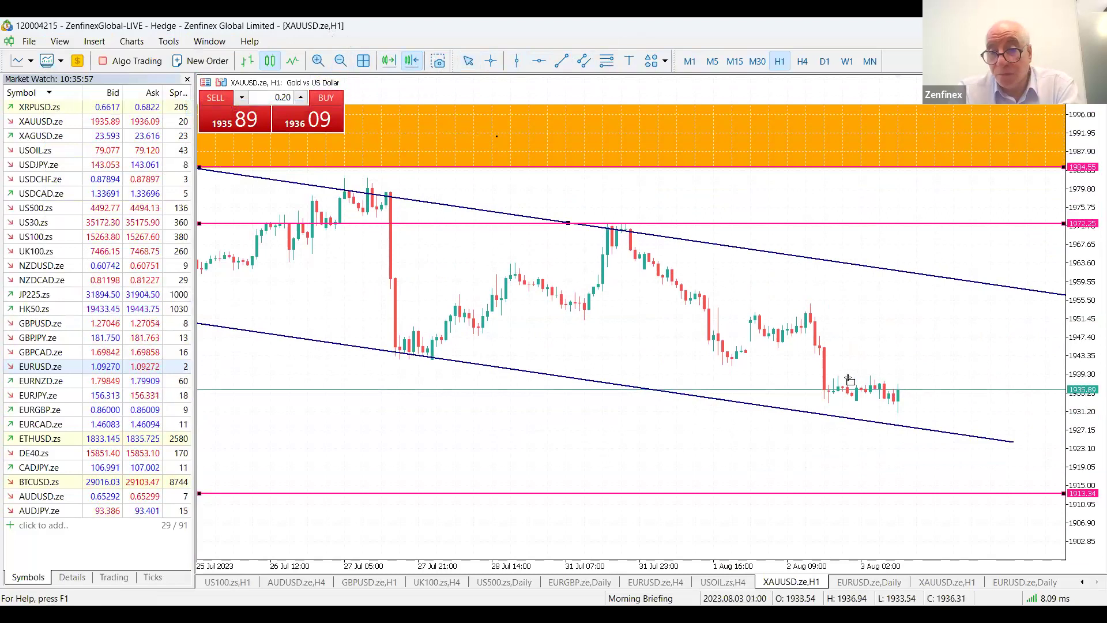
pyautogui.moveTo(831, 378)
pyautogui.mouseDown()
pyautogui.moveTo(925, 398)
pyautogui.moveTo(930, 415)
pyautogui.mouseUp()
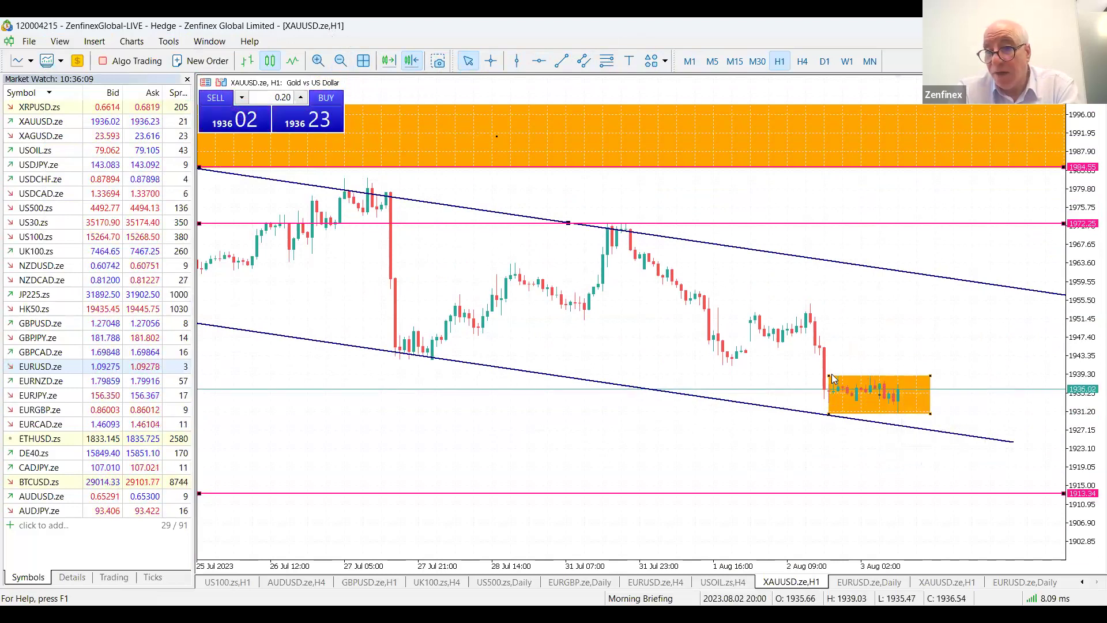
pyautogui.moveTo(829, 378); pyautogui.dragTo(825, 376)
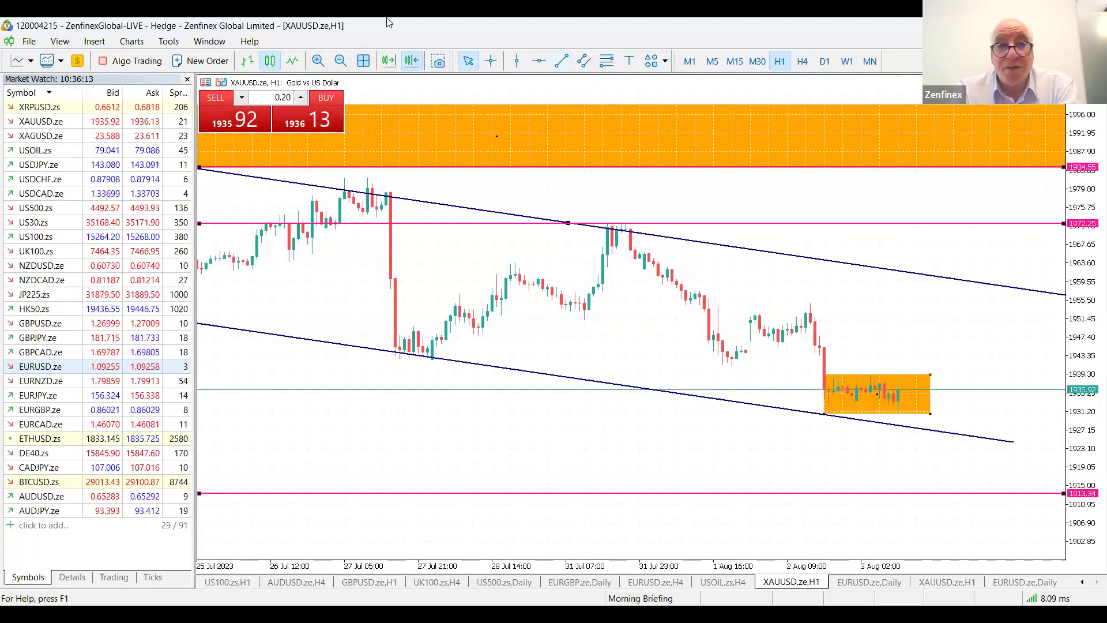
# Step: Draw a second rectangle inside the consolidation box, from about 1937 to 1933.5, leaving separate zones above and below it
pyautogui.click(318, 61)
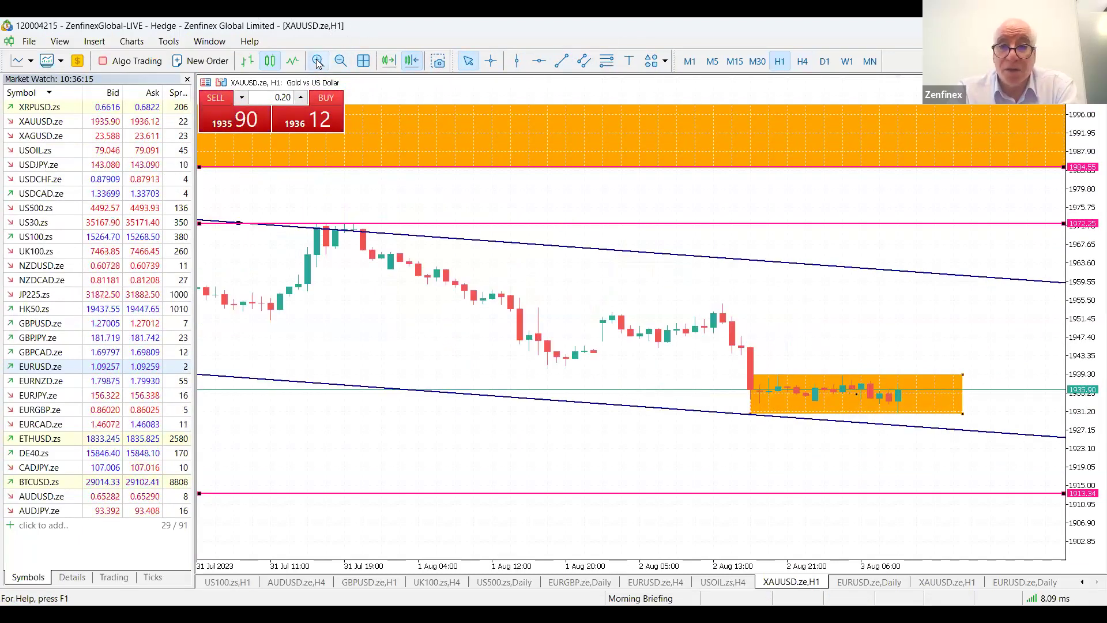
pyautogui.moveTo(1092, 473); pyautogui.dragTo(1092, 406)
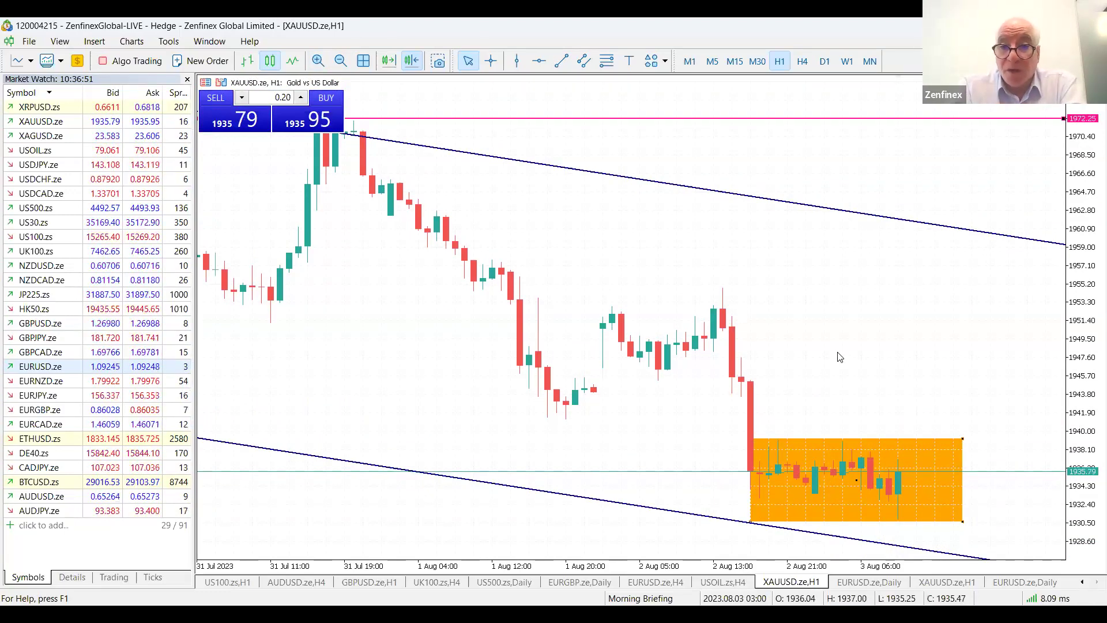
pyautogui.click(321, 62)
pyautogui.moveTo(1094, 433); pyautogui.dragTo(1093, 398)
pyautogui.moveTo(1091, 209); pyautogui.dragTo(1092, 271)
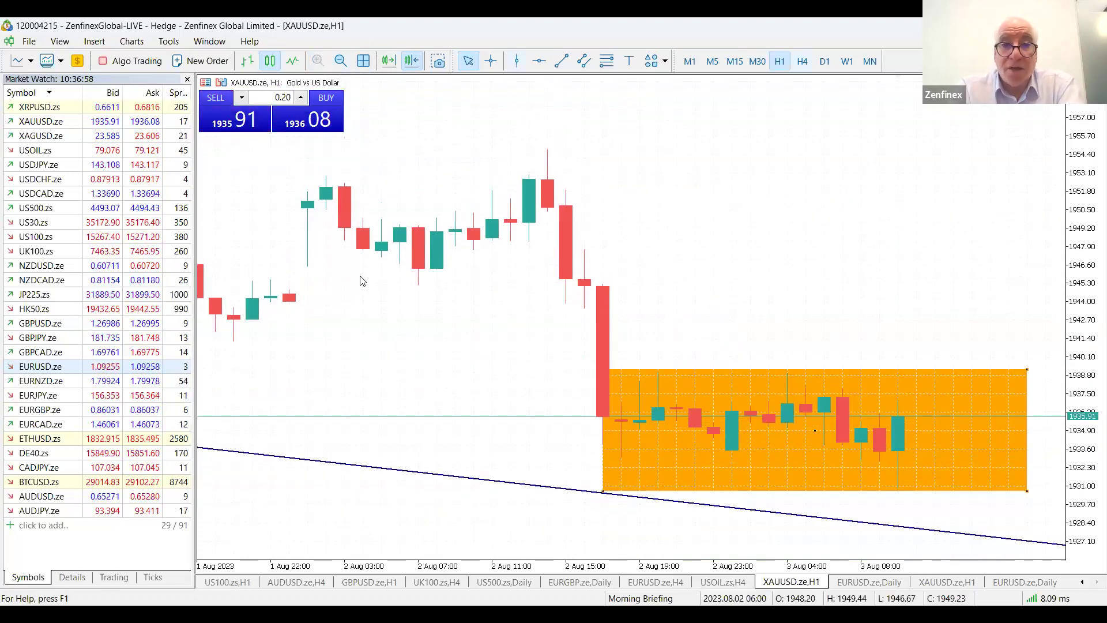
pyautogui.click(86, 45)
pyautogui.moveTo(101, 84)
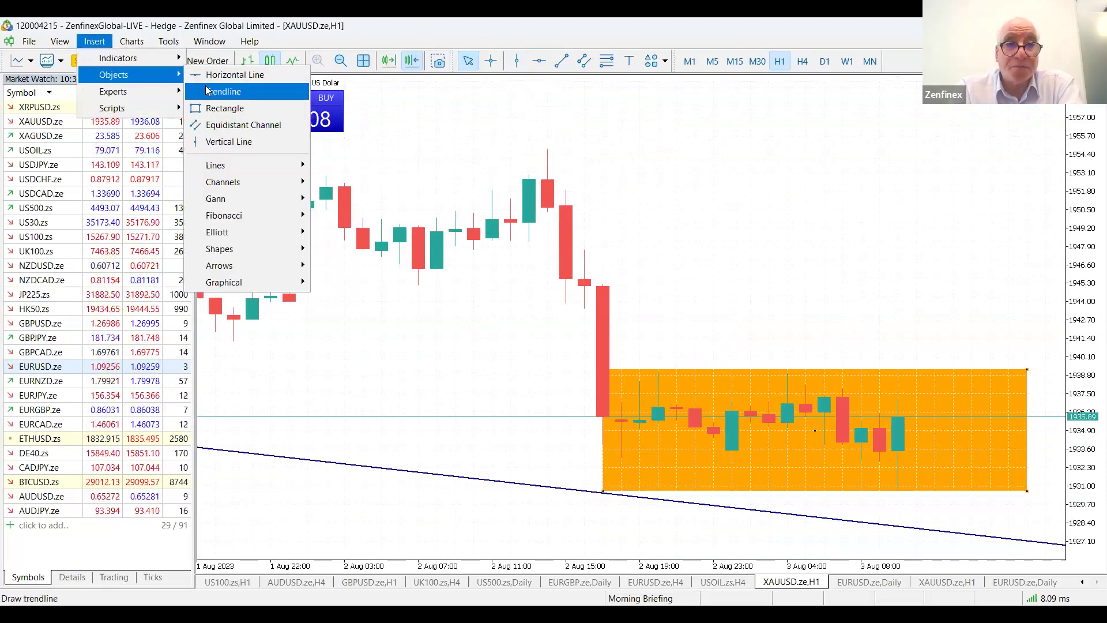
pyautogui.click(214, 108)
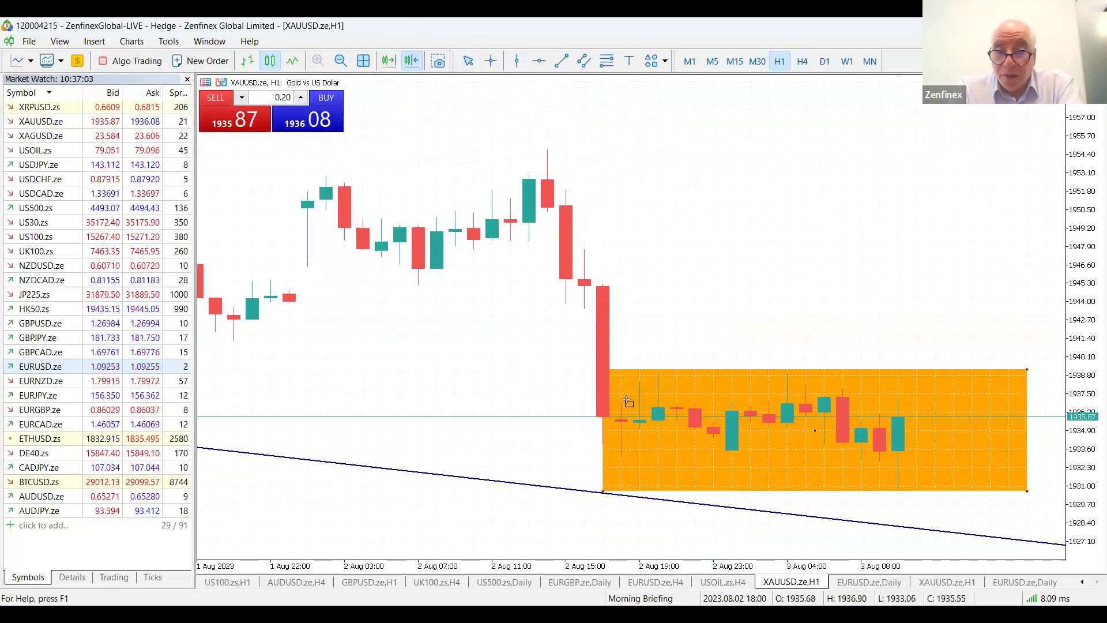
pyautogui.moveTo(611, 403); pyautogui.dragTo(1008, 451)
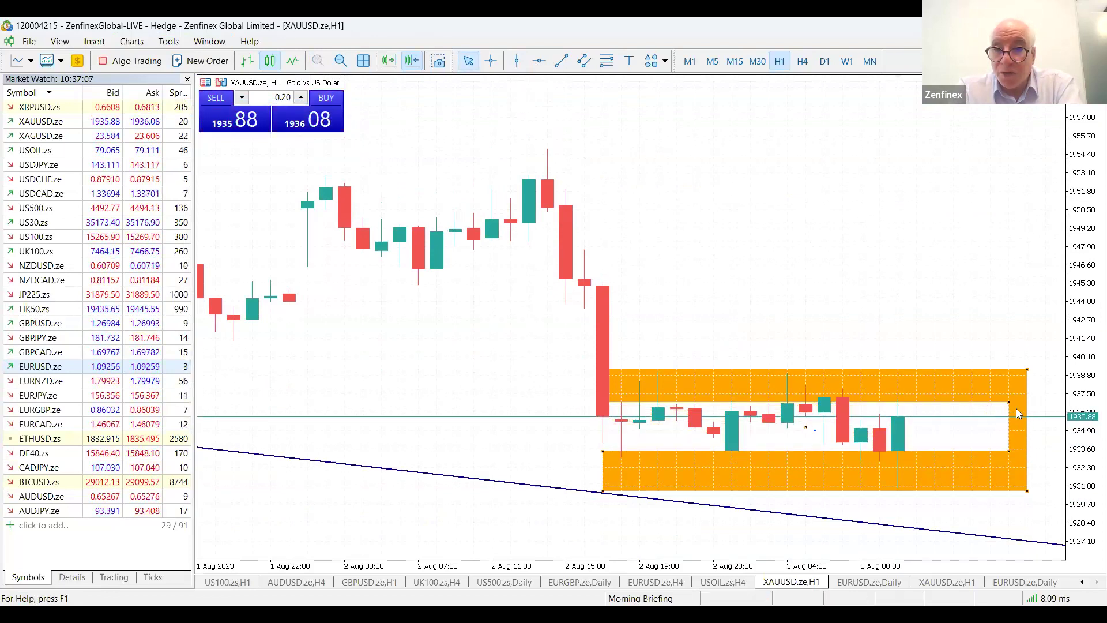
# Step: Extend the inner rectangle to the outer box's end and adjust its edges to about 1937.1 and 1933.2
pyautogui.moveTo(1008, 403); pyautogui.dragTo(1027, 402)
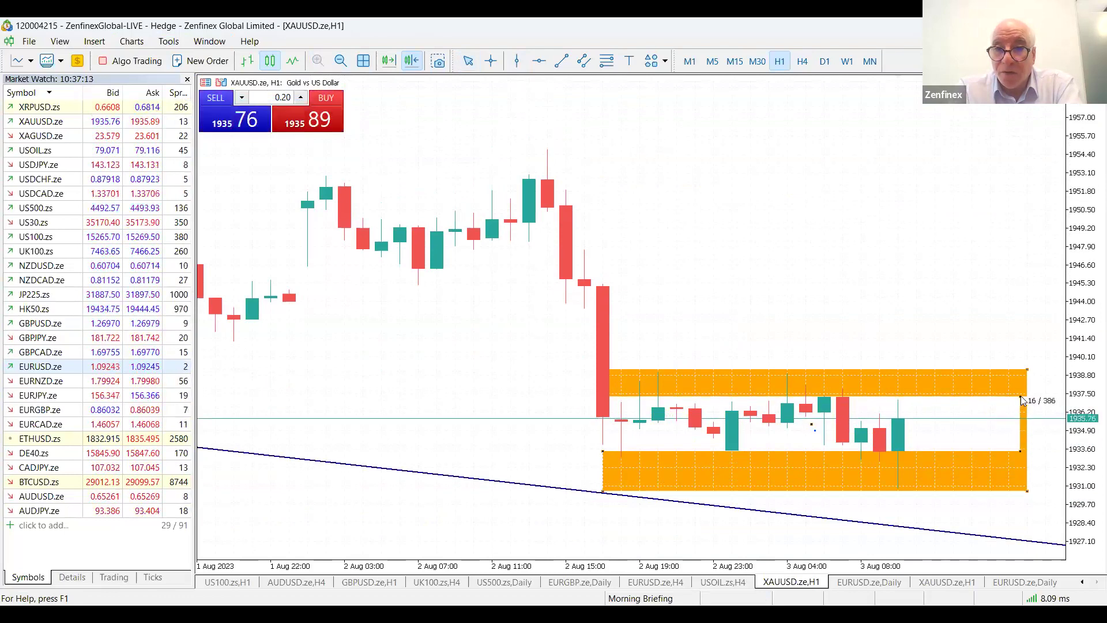
pyautogui.moveTo(1026, 402); pyautogui.dragTo(1026, 402)
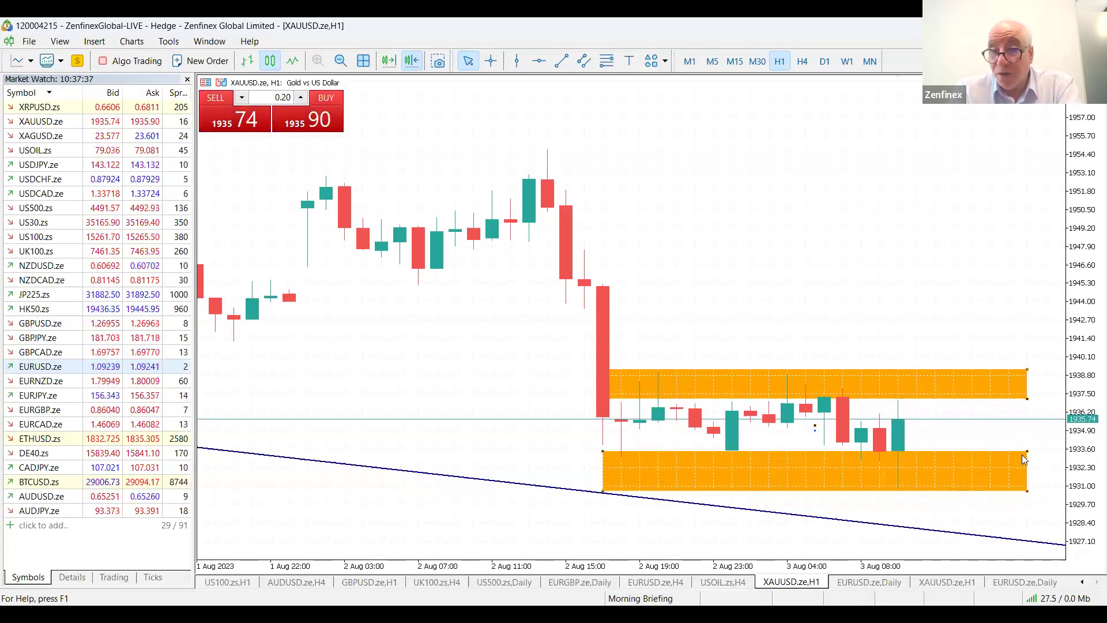
pyautogui.moveTo(1030, 456); pyautogui.dragTo(1030, 458)
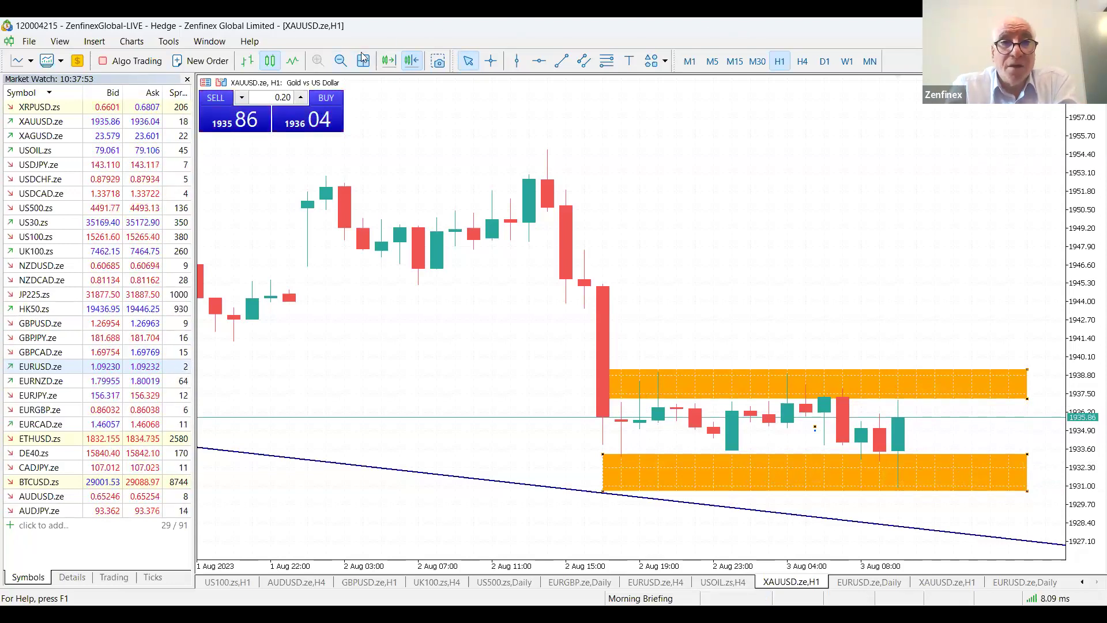
# Step: Add a horizontal line at 1945.12, where the sharp 2 August drop begins above the consolidation zones
pyautogui.moveTo(1078, 248); pyautogui.dragTo(1071, 271)
pyautogui.moveTo(1092, 185); pyautogui.dragTo(772, 382)
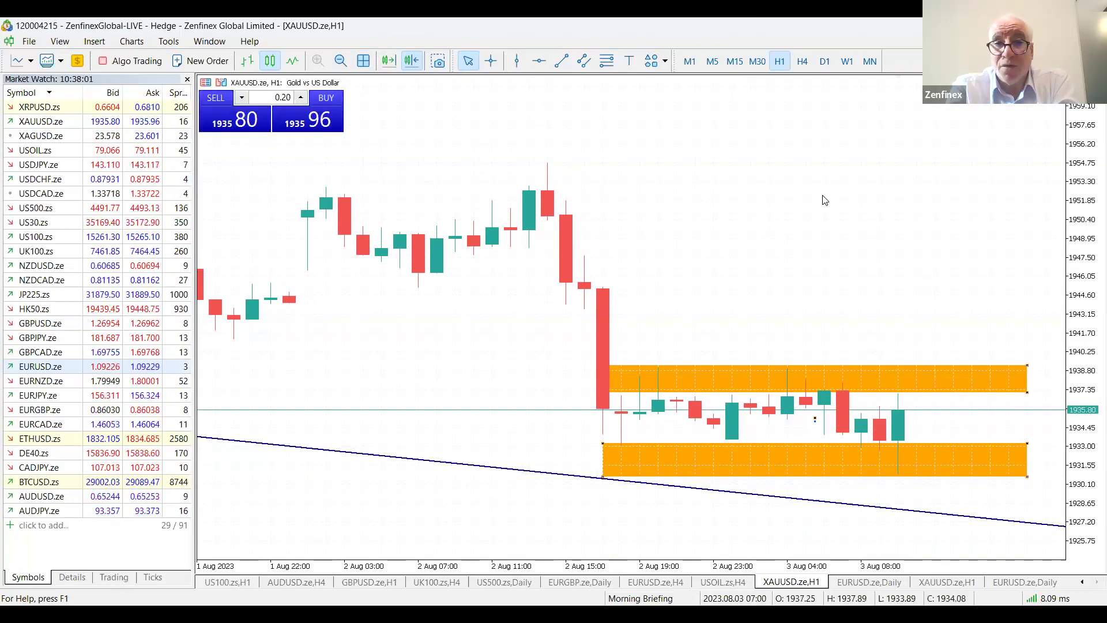
pyautogui.click(341, 62)
pyautogui.click(340, 61)
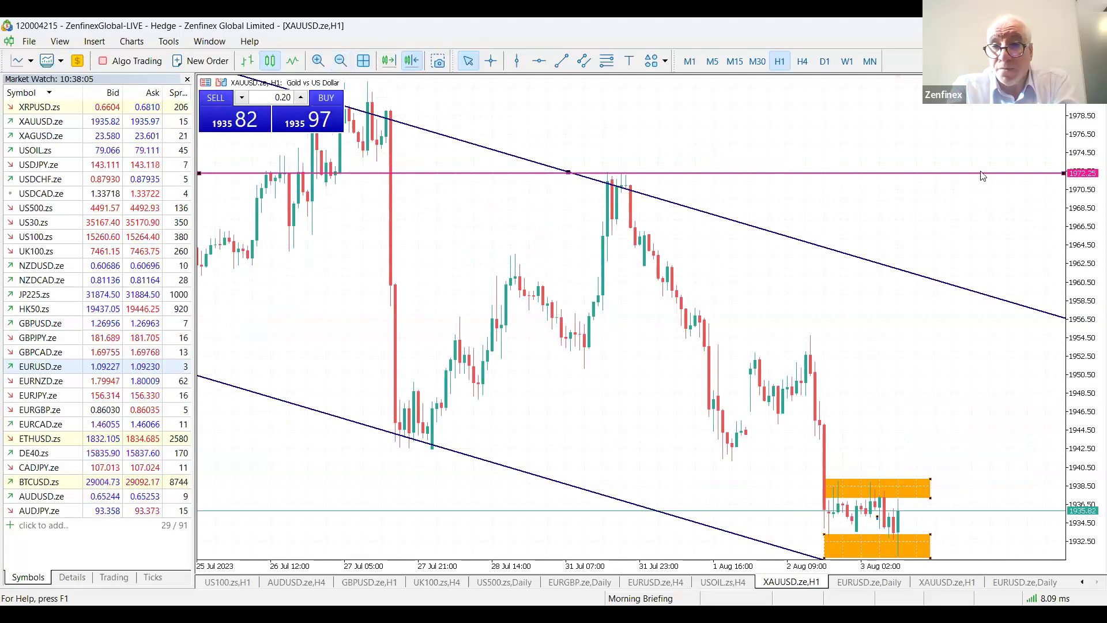
pyautogui.moveTo(1089, 200); pyautogui.dragTo(893, 395)
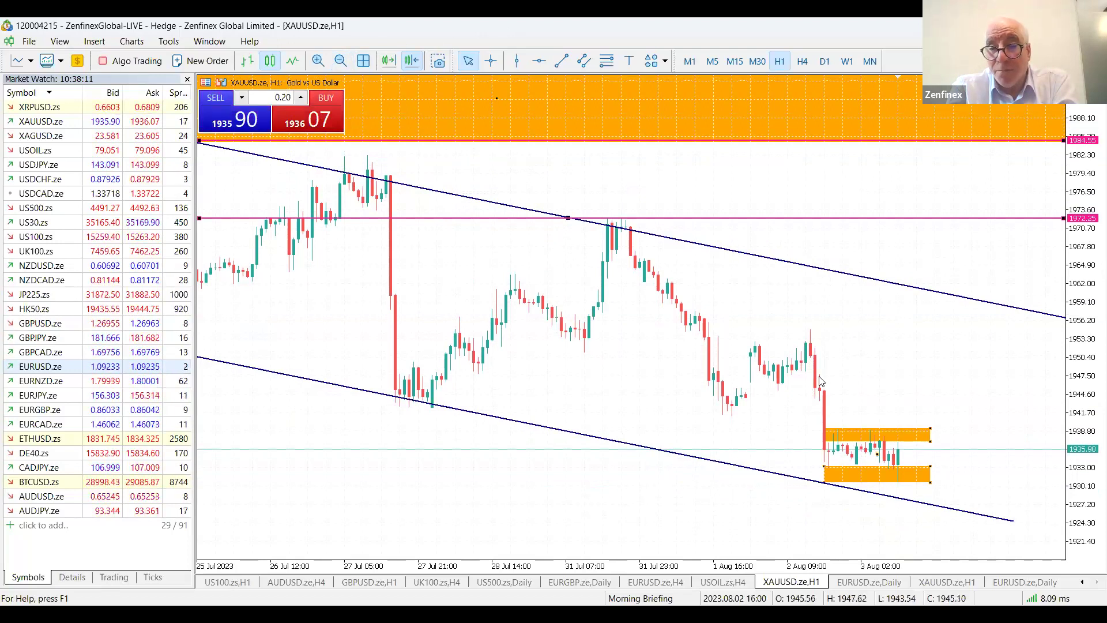
pyautogui.click(539, 62)
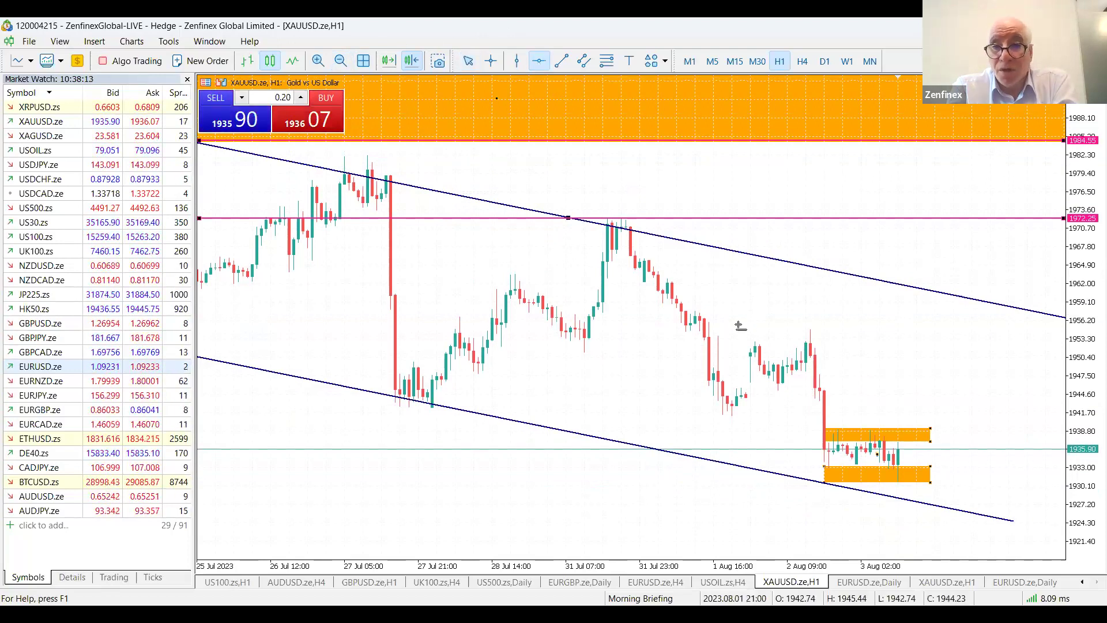
pyautogui.click(828, 392)
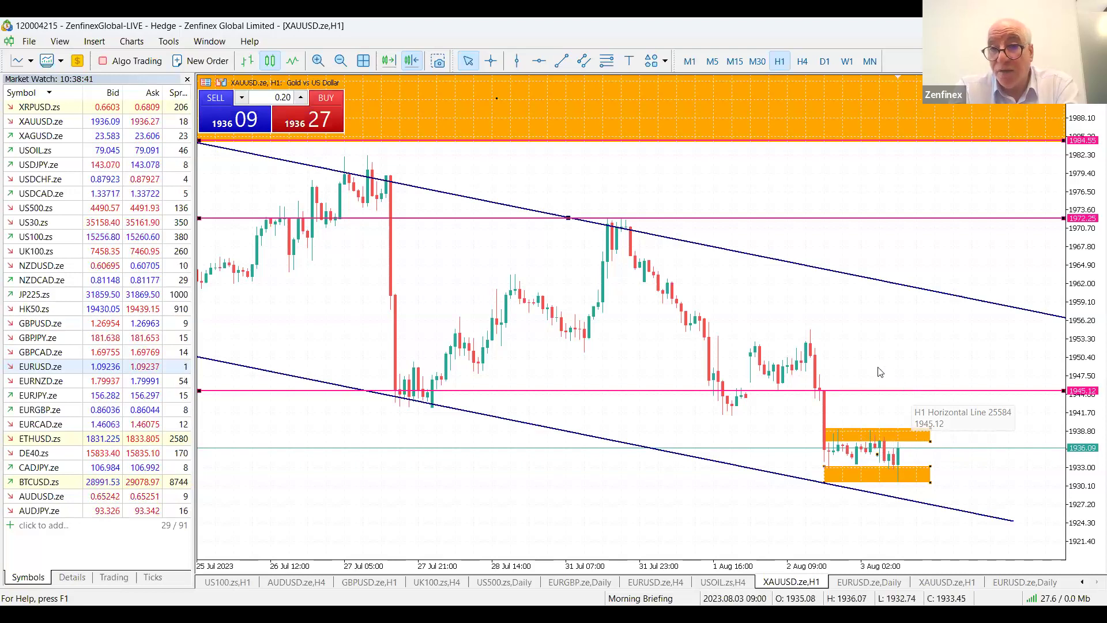
# Step: Draw a short, nearly horizontal trendline at about 1953 across the 2 August high
pyautogui.click(561, 65)
pyautogui.moveTo(819, 336)
pyautogui.mouseDown()
pyautogui.moveTo(872, 333)
pyautogui.moveTo(829, 342)
pyautogui.mouseUp()
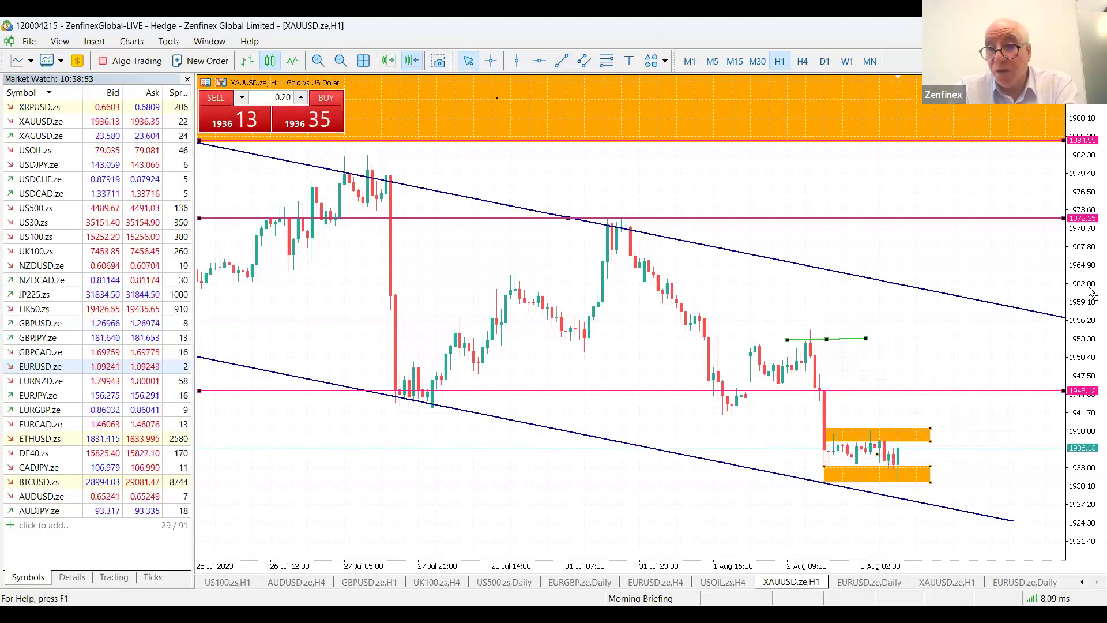
# Step: Add a horizontal line at 1930.91 through the early July highs, along the lower edge of the consolidation zones
pyautogui.moveTo(1092, 295); pyautogui.dragTo(1091, 323)
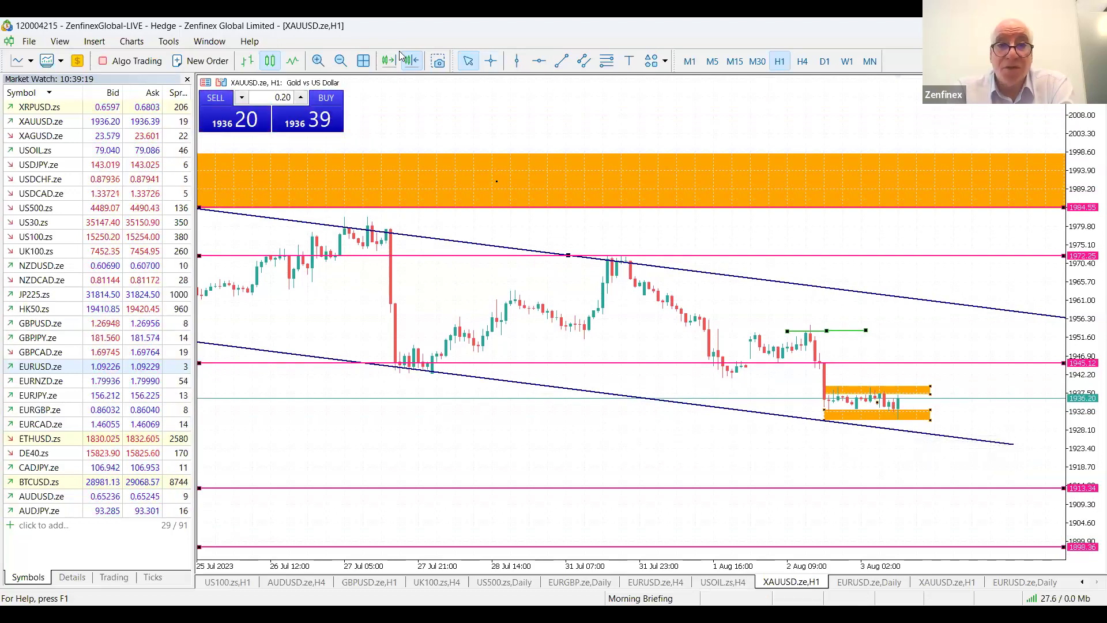
pyautogui.click(341, 61)
pyautogui.click(341, 61)
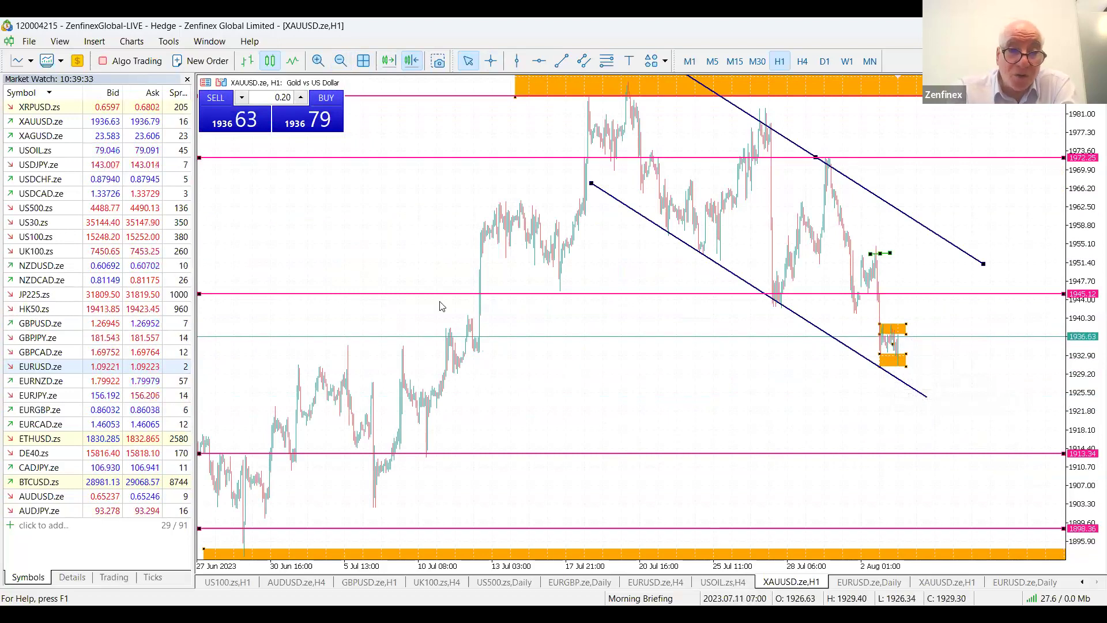
pyautogui.click(540, 61)
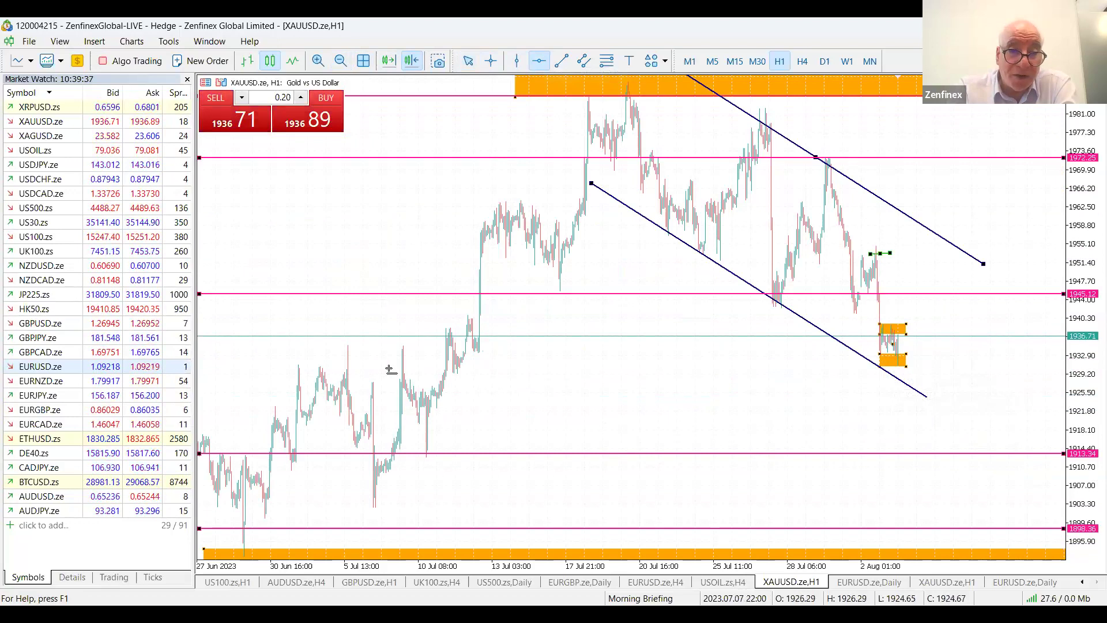
pyautogui.click(314, 365)
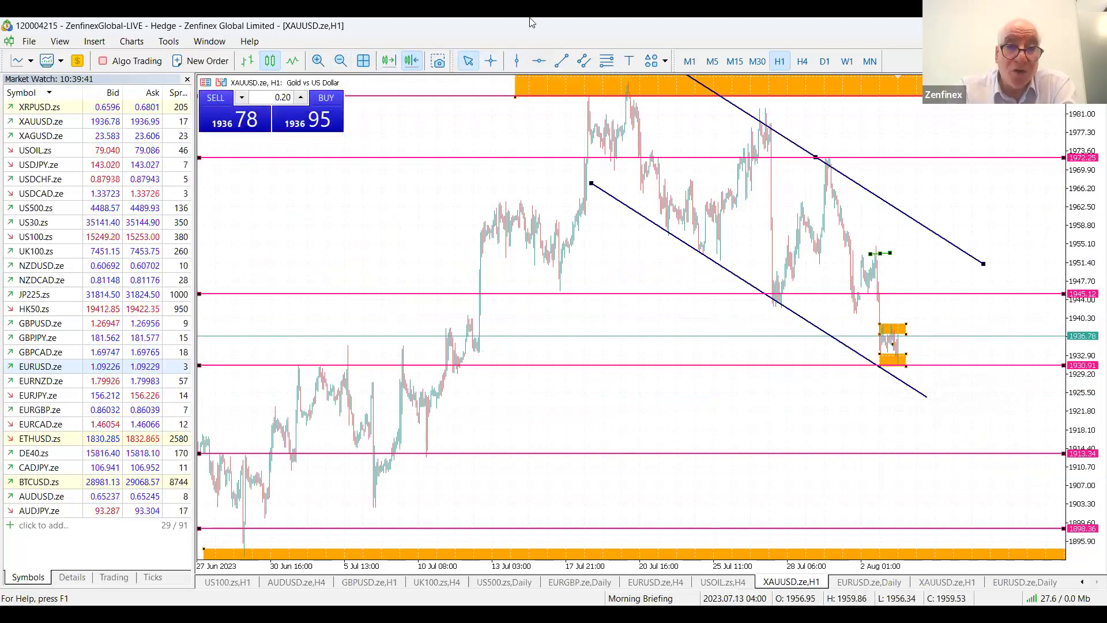
# Step: Draw a short, nearly horizontal trendline at about 1915, just above the 1913.34 level and below the current price
pyautogui.click(491, 61)
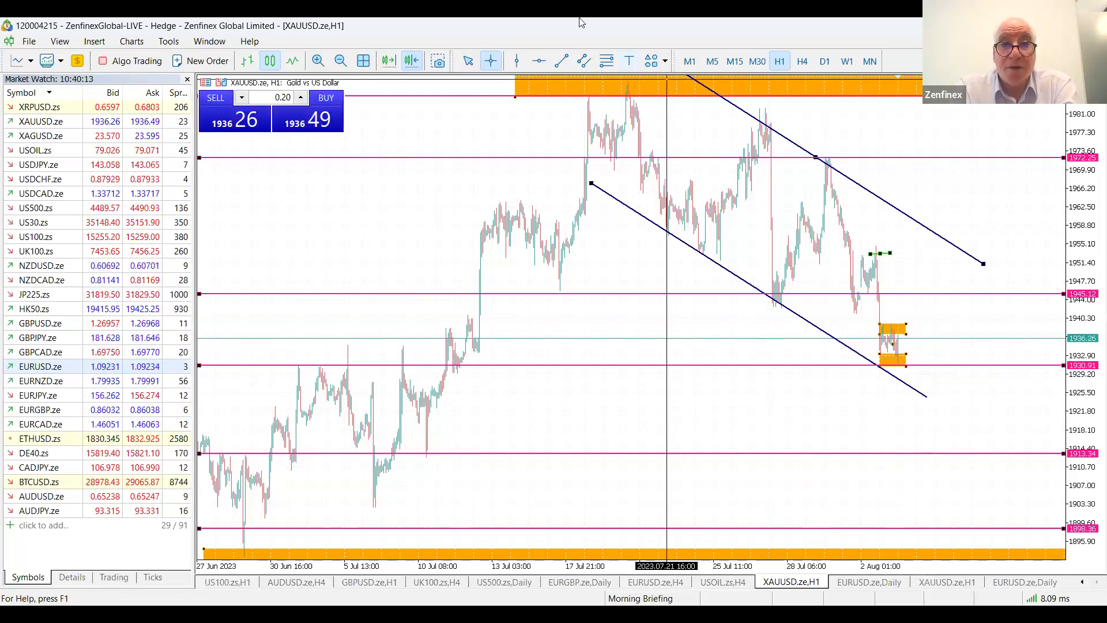
pyautogui.click(318, 61)
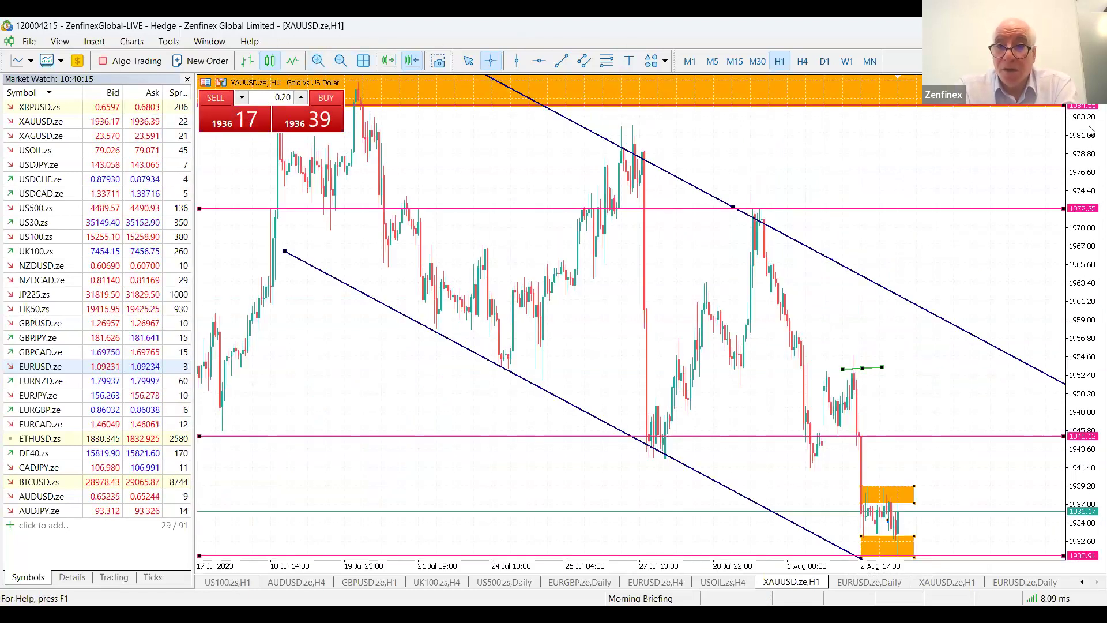
pyautogui.press('Escape')
pyautogui.moveTo(1092, 134); pyautogui.dragTo(893, 386)
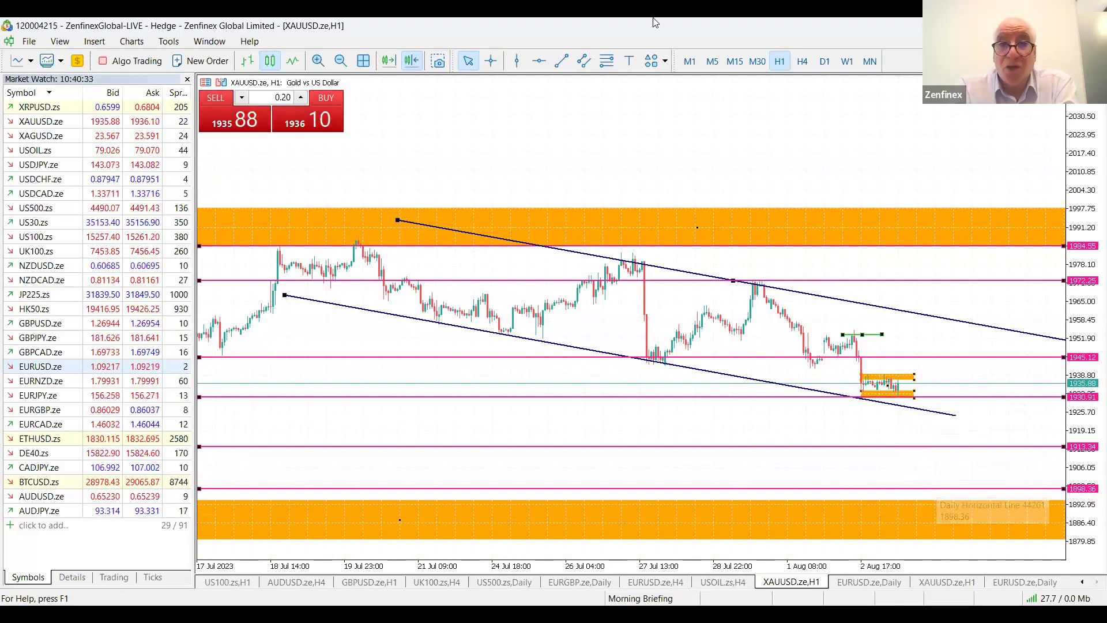
pyautogui.click(341, 60)
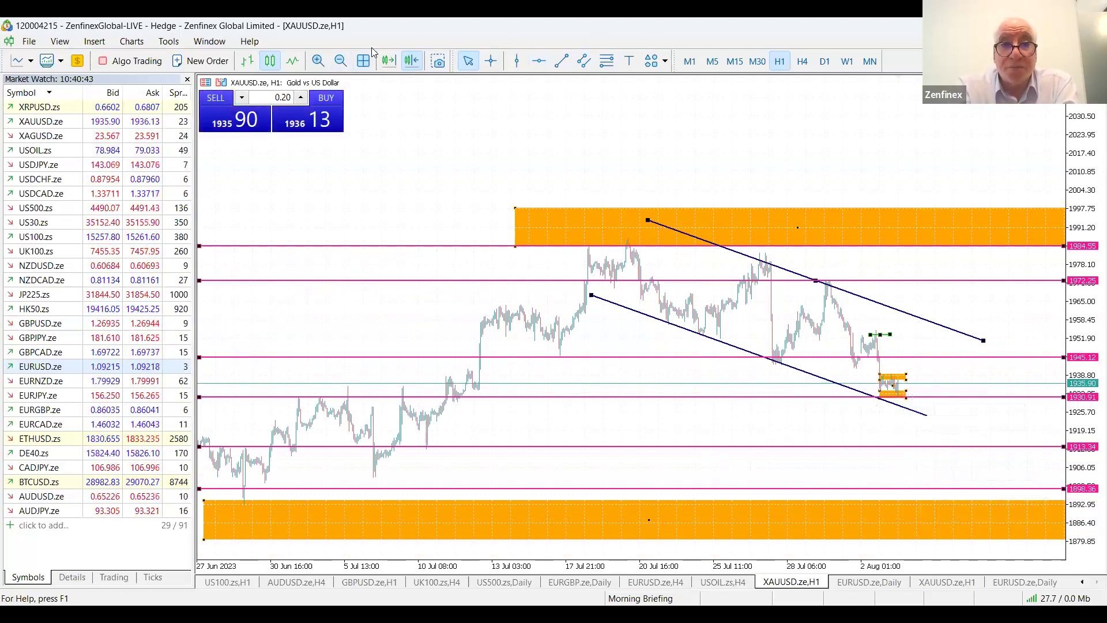
pyautogui.click(318, 61)
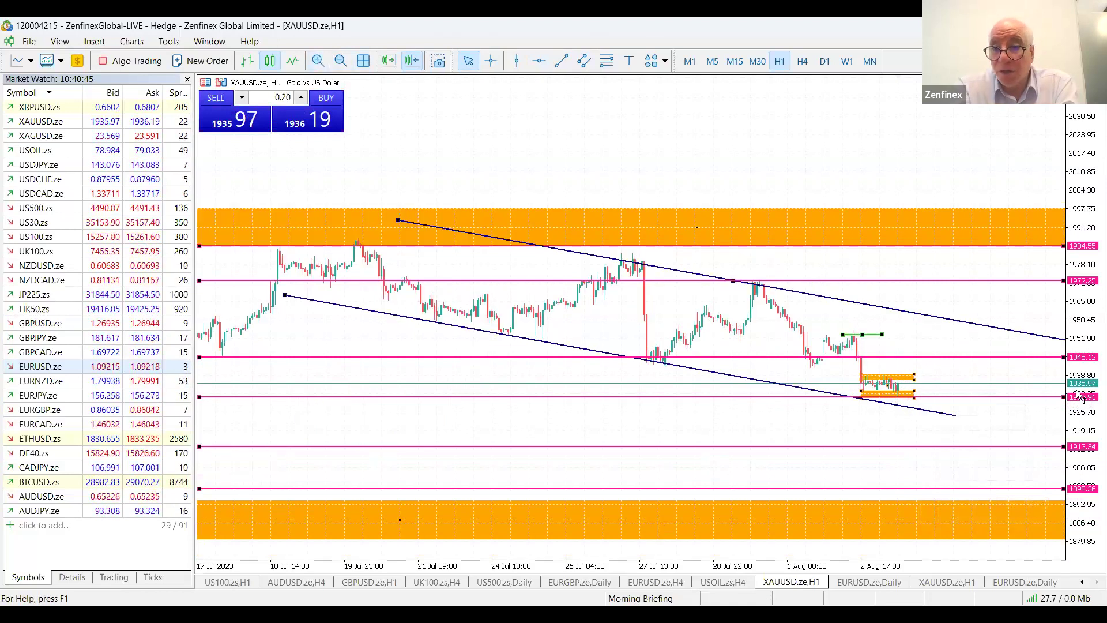
pyautogui.moveTo(1080, 396); pyautogui.dragTo(1081, 421)
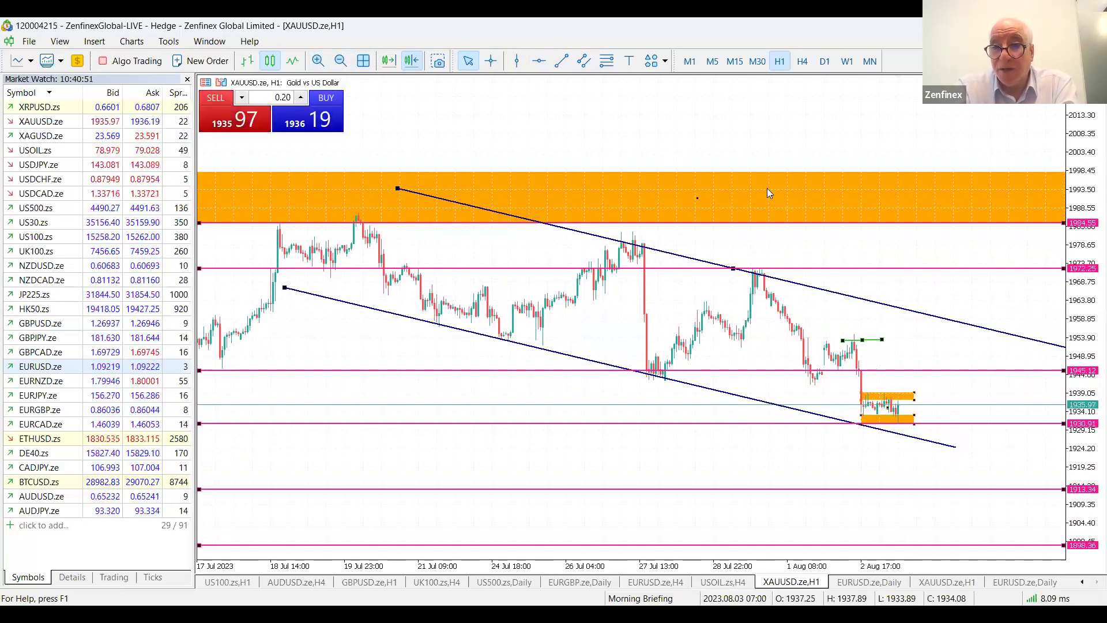
pyautogui.click(565, 65)
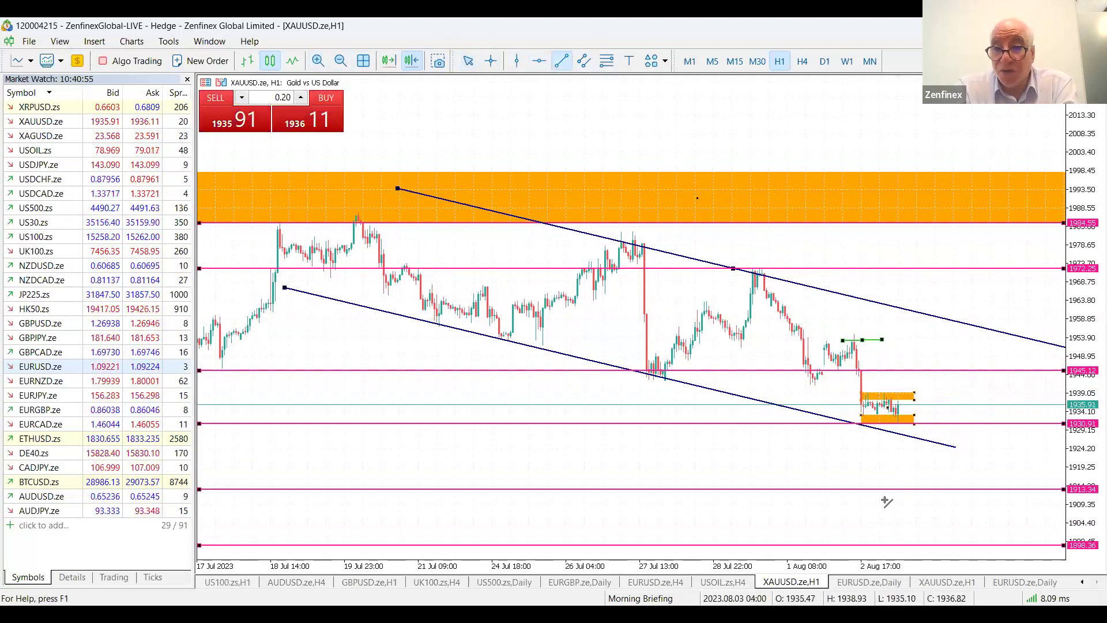
pyautogui.moveTo(885, 483); pyautogui.dragTo(913, 485)
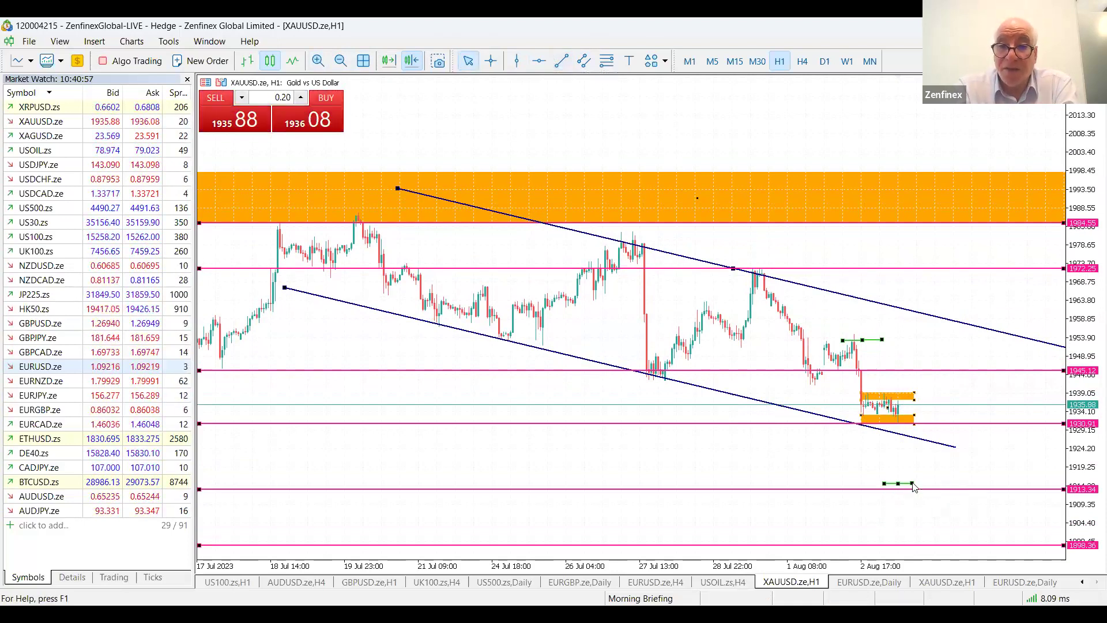
# Step: Draw another short horizontal trendline at about 1902, just above the 1898.36 level, as a further downside mark
pyautogui.moveTo(1092, 170); pyautogui.dragTo(1091, 211)
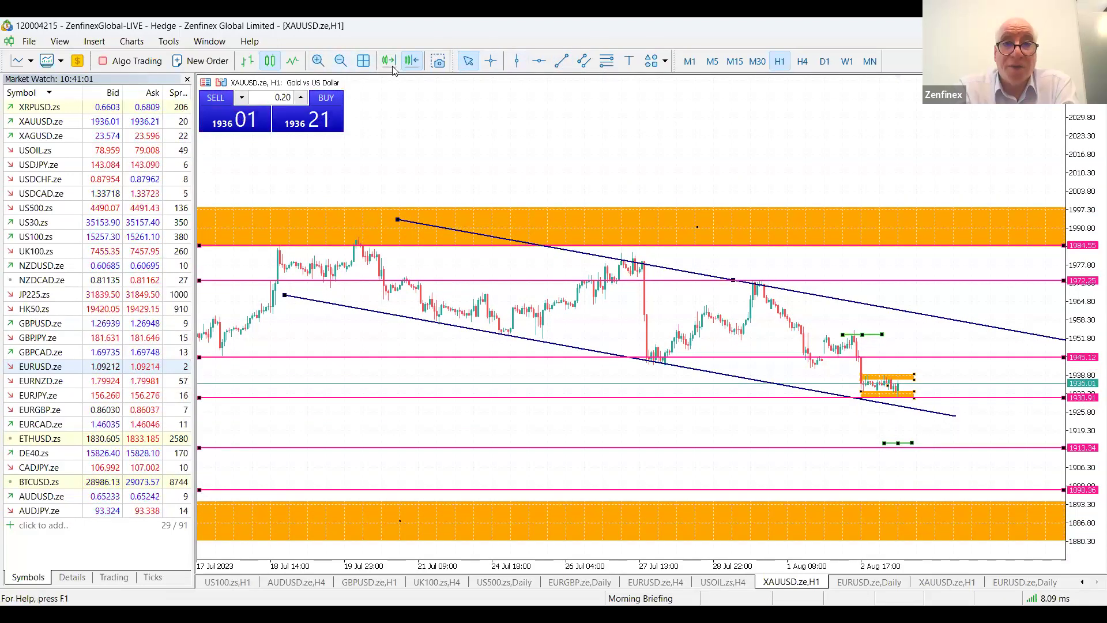
pyautogui.click(562, 60)
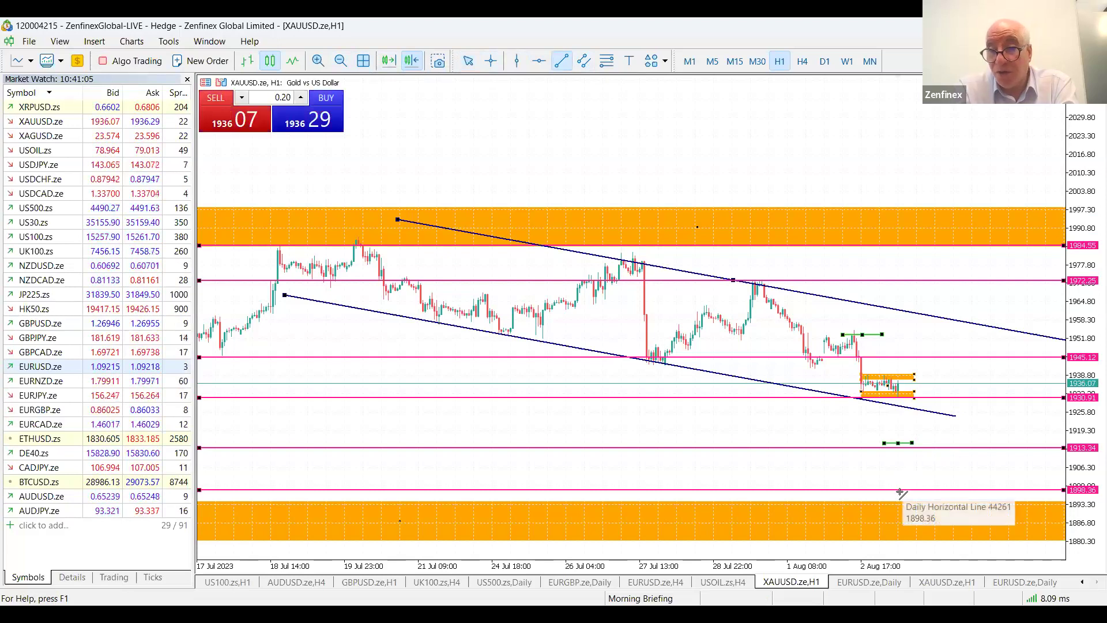
pyautogui.moveTo(893, 480); pyautogui.dragTo(925, 480)
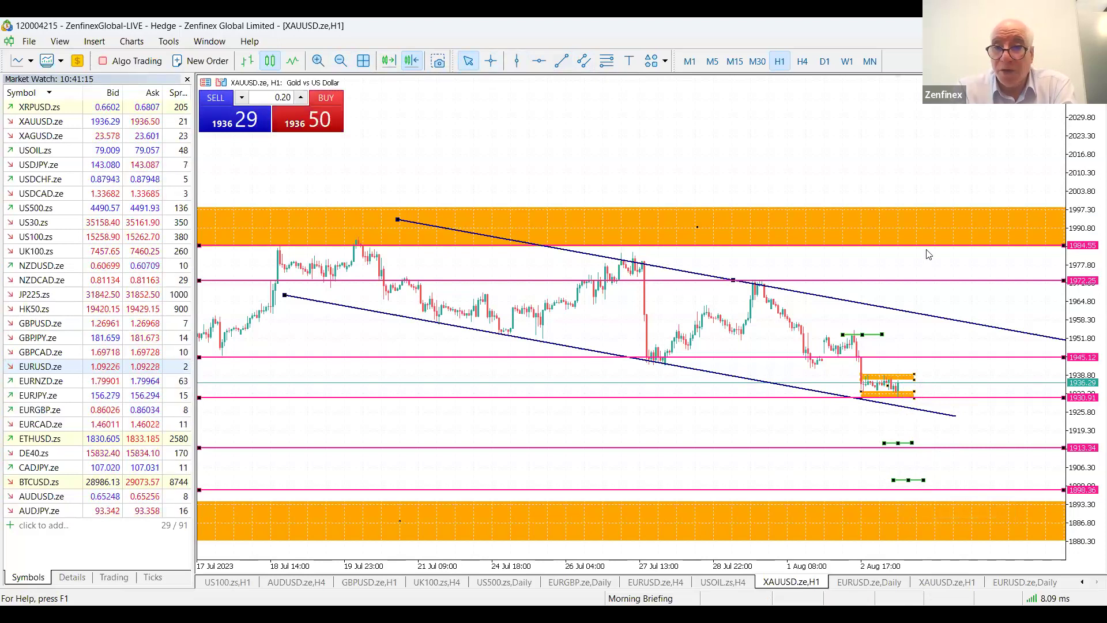
pyautogui.moveTo(1087, 353); pyautogui.dragTo(1091, 315)
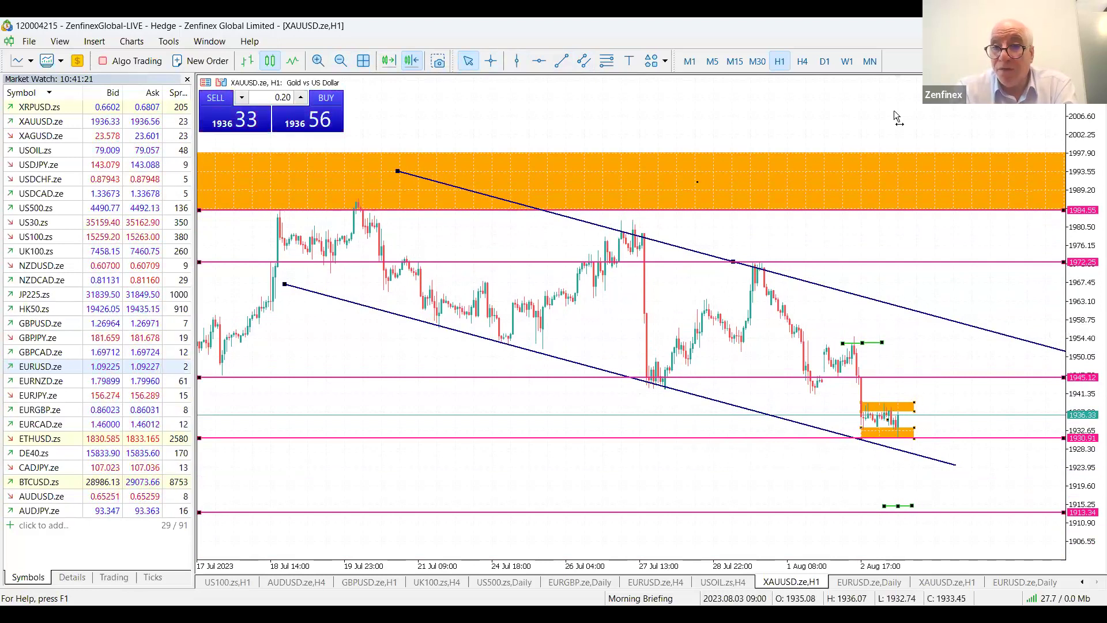
pyautogui.moveTo(1088, 151); pyautogui.dragTo(1089, 173)
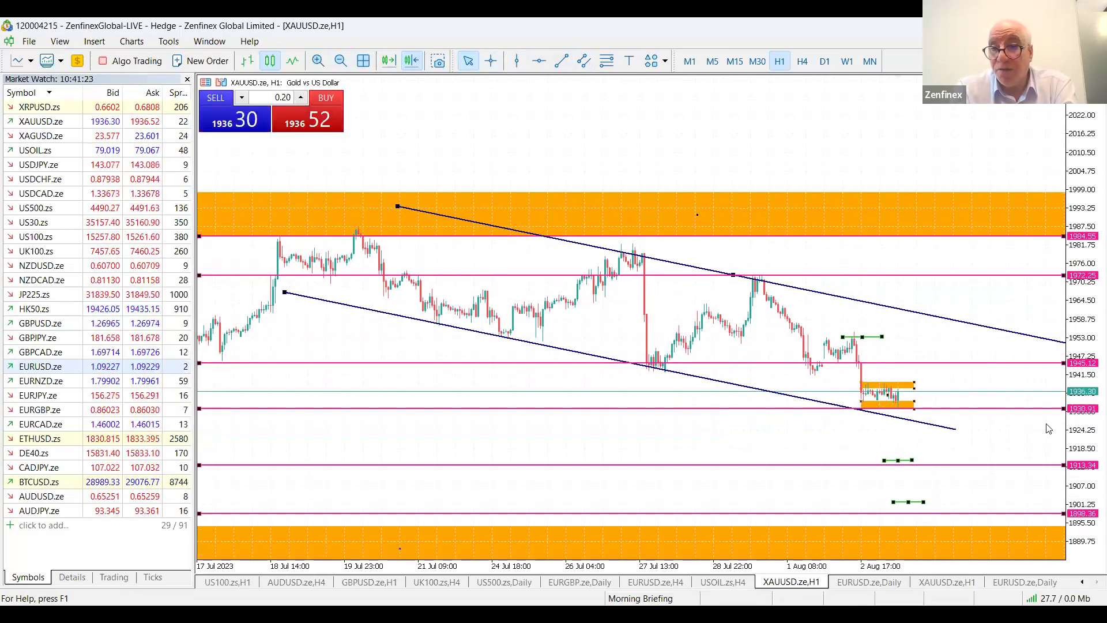